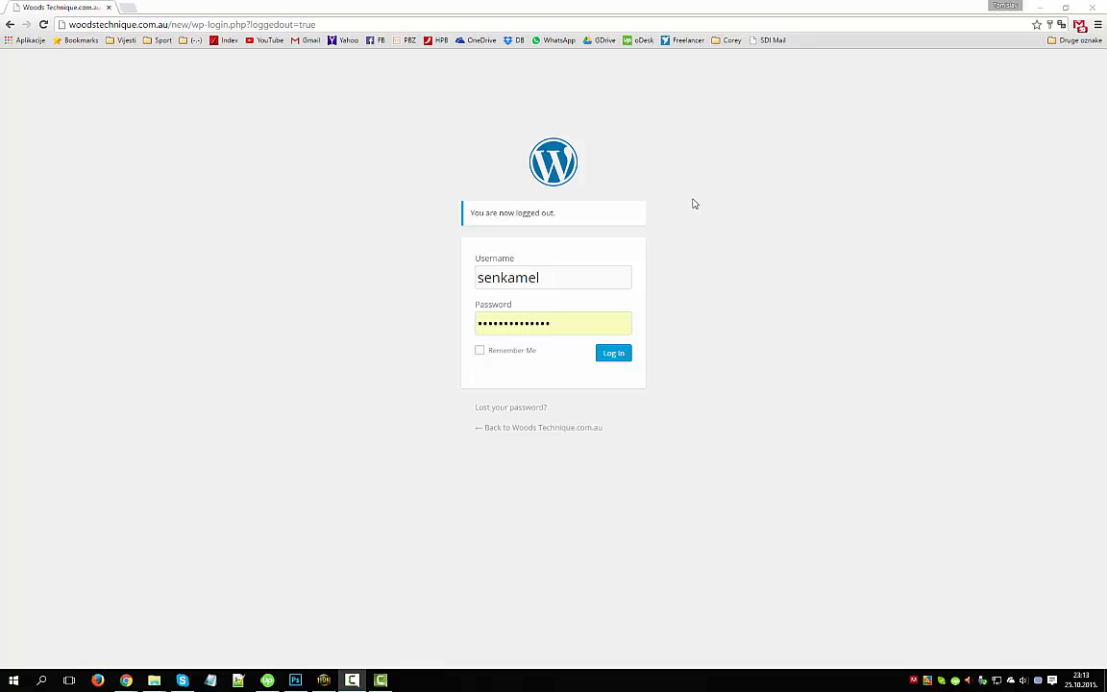
Log in to the WordPress dashboard with the prefilled credentials and visit the live site's homepage.
click(615, 353)
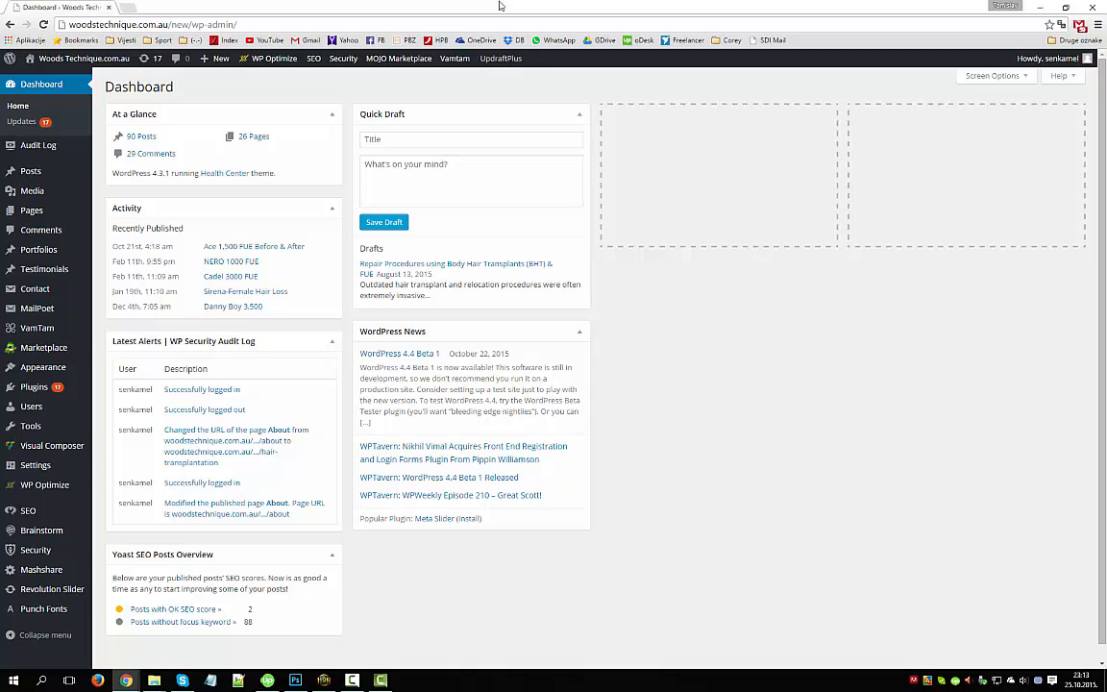
mouse_move(63, 66)
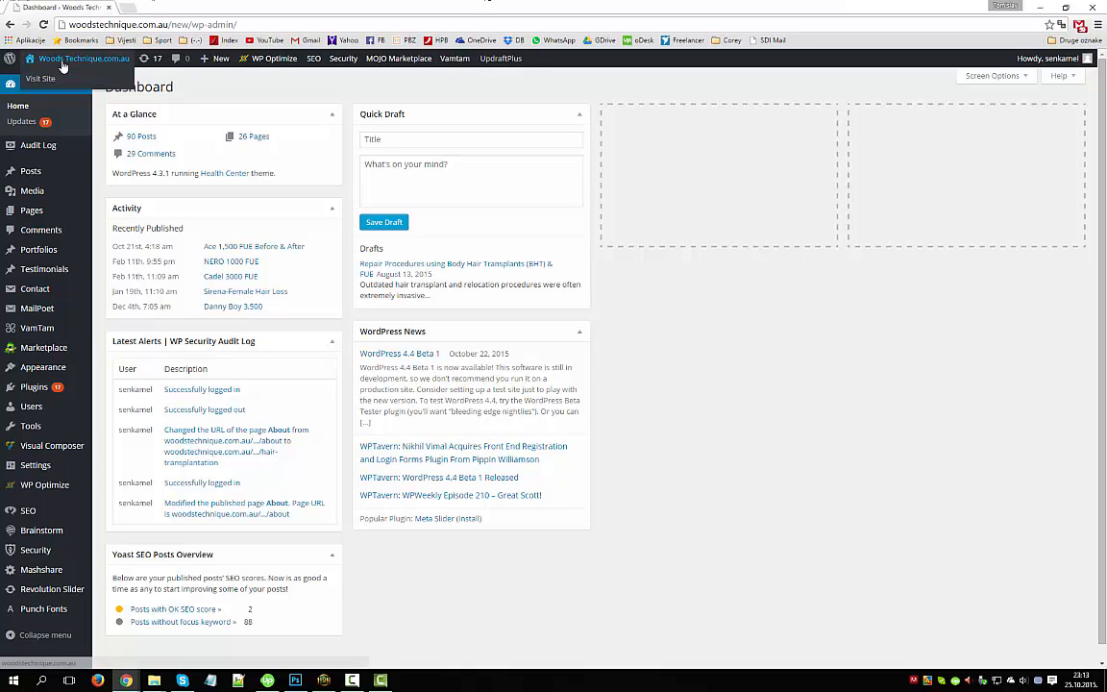
click(41, 81)
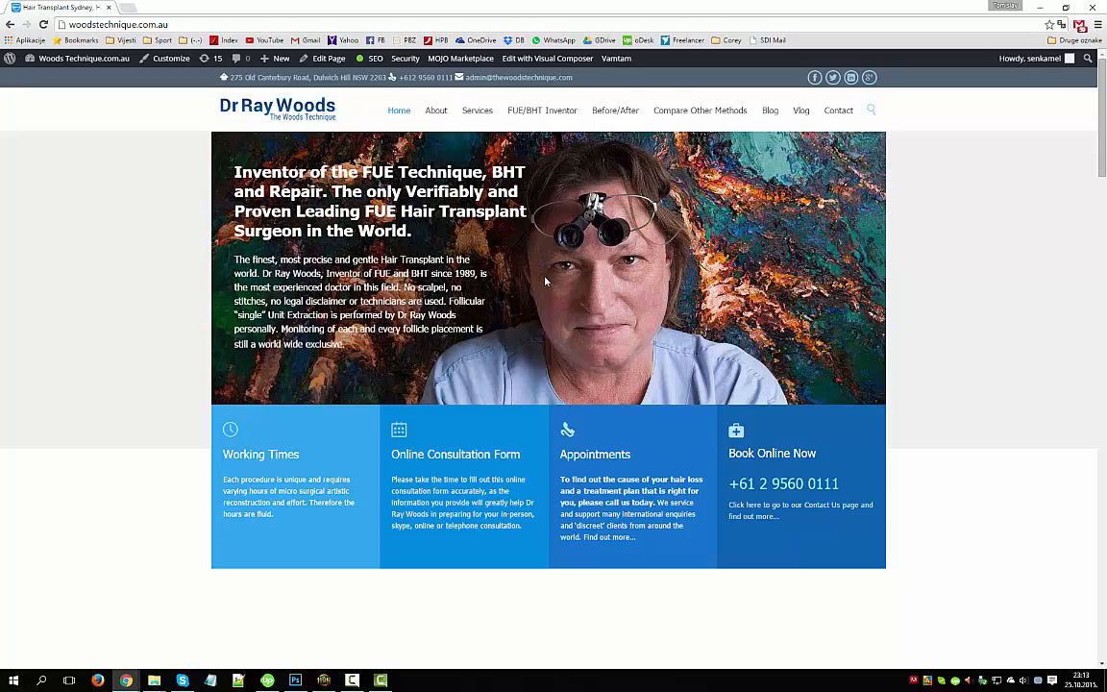
Look through the live homepage's sections down to the latest vlogs and return to the header.
scroll(545, 281, down, 5)
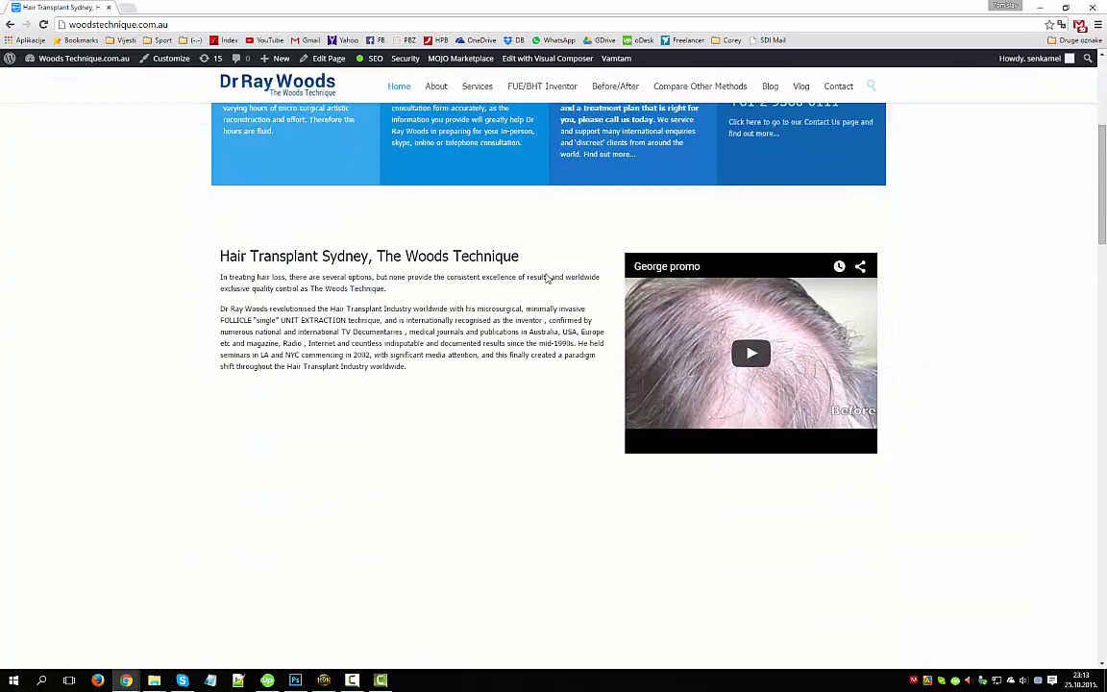
scroll(547, 278, down, 3)
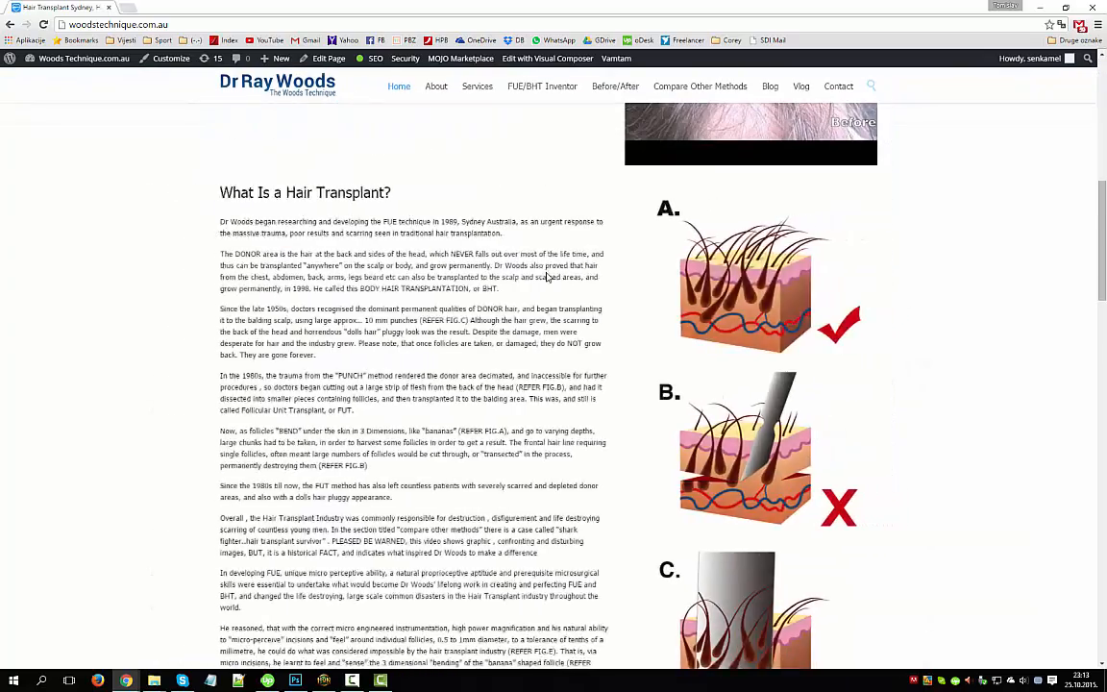
scroll(547, 277, down, 15)
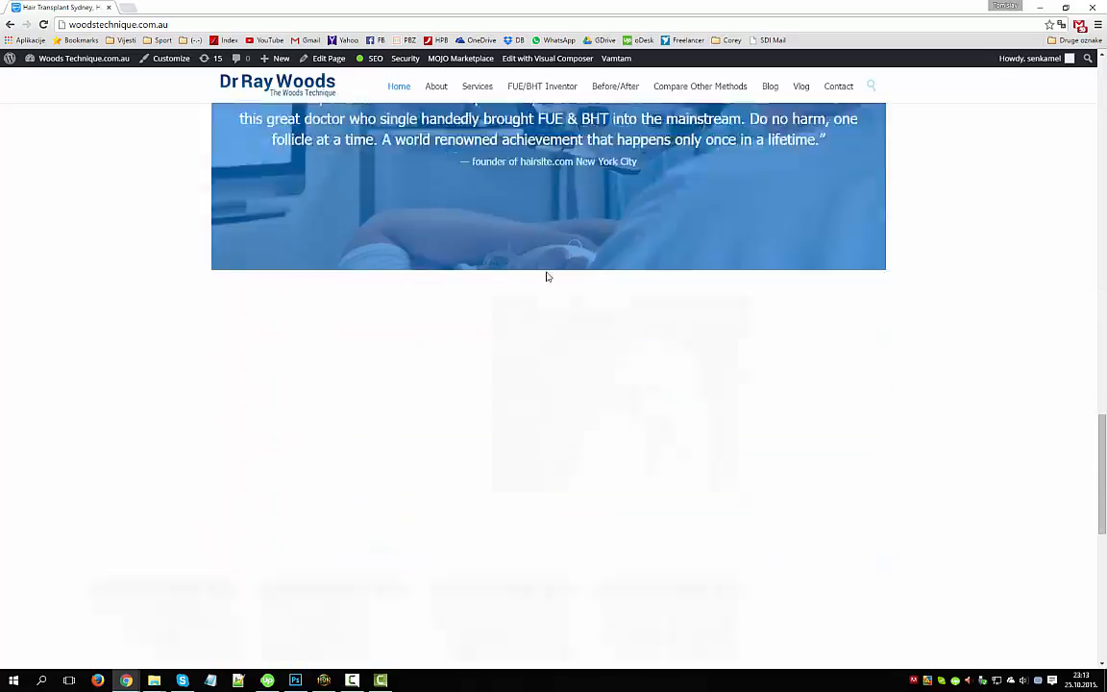
scroll(547, 277, down, 6)
scroll(548, 271, up, 4)
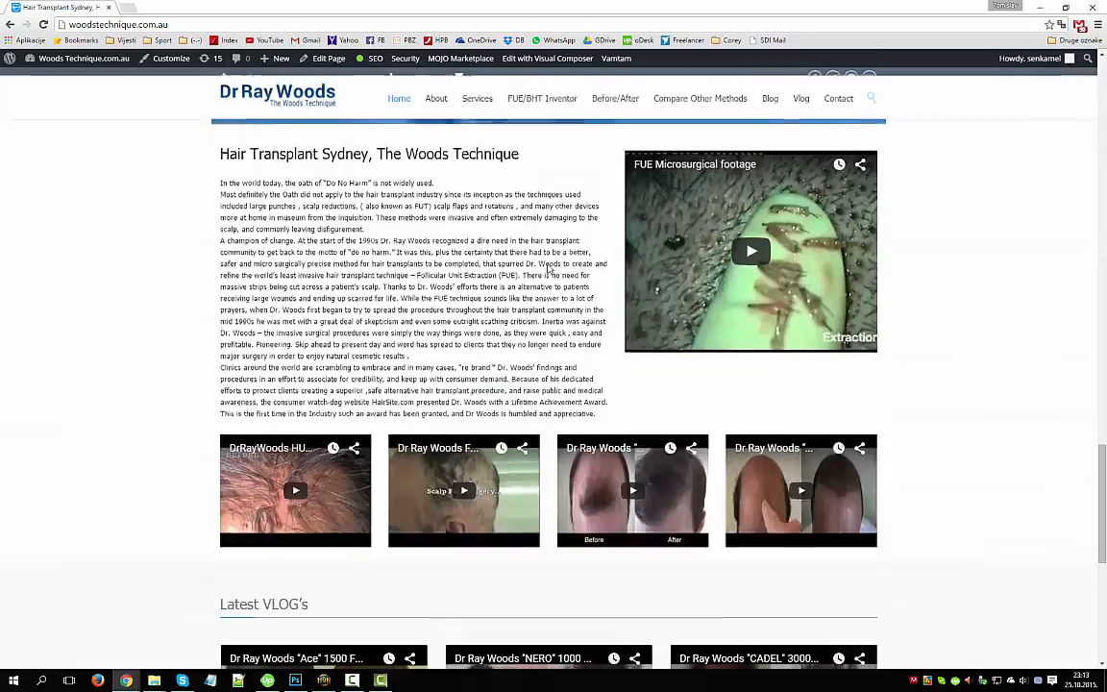
scroll(549, 270, up, 20)
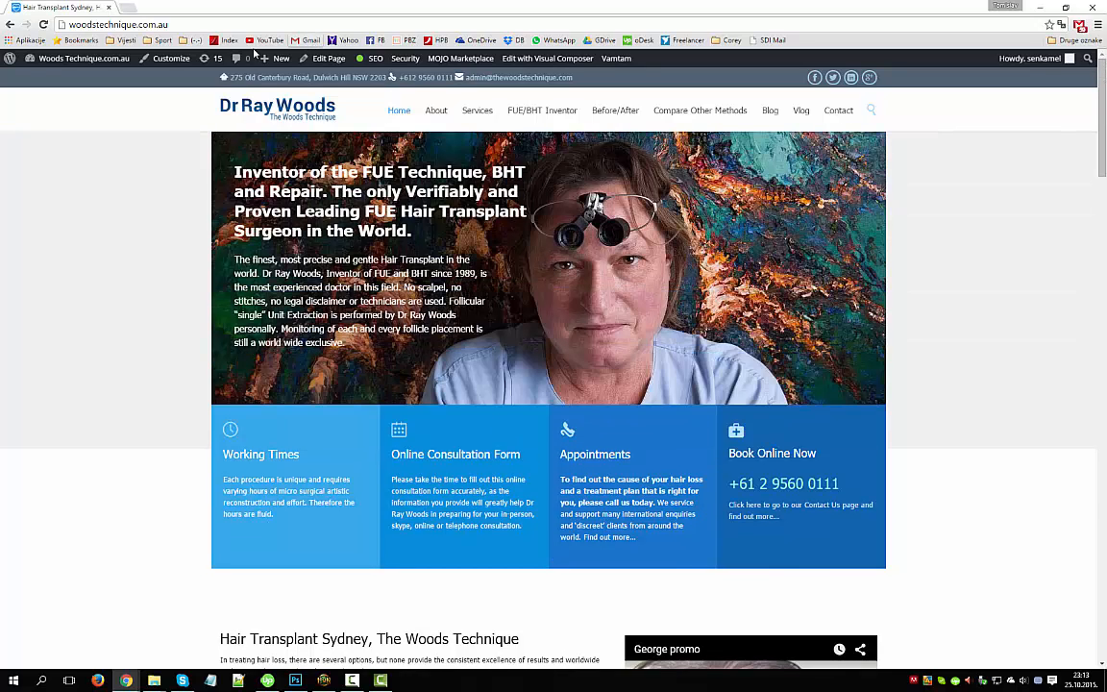
Open the homepage in the page editor and open the live site in a separate browser tab.
mouse_move(4, 60)
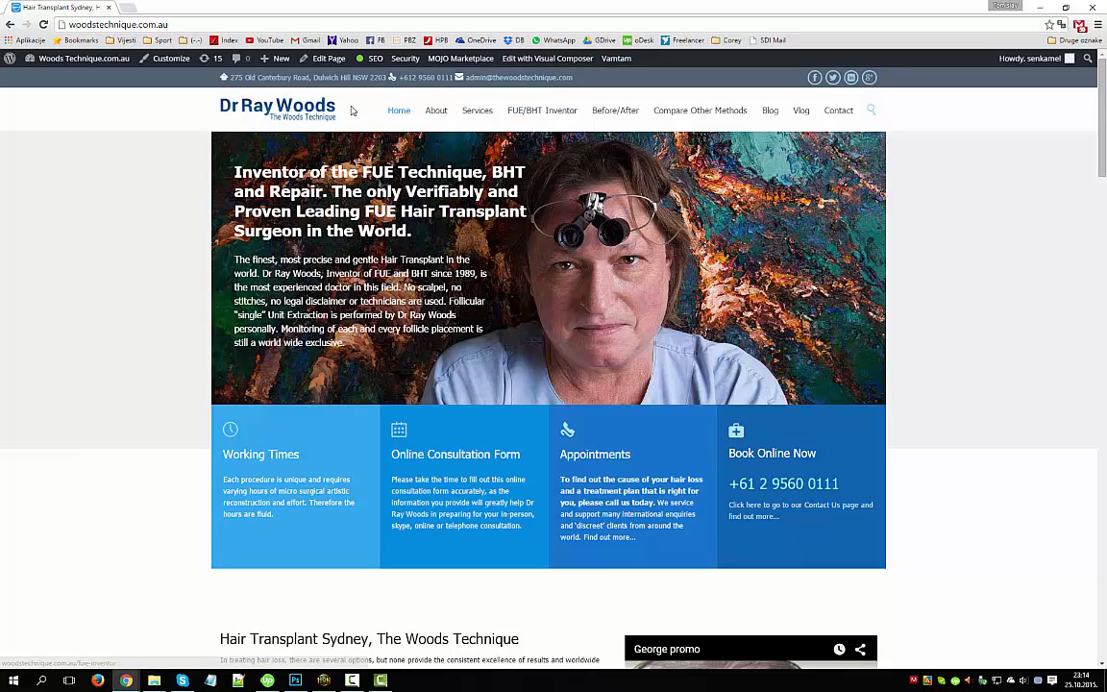
click(330, 58)
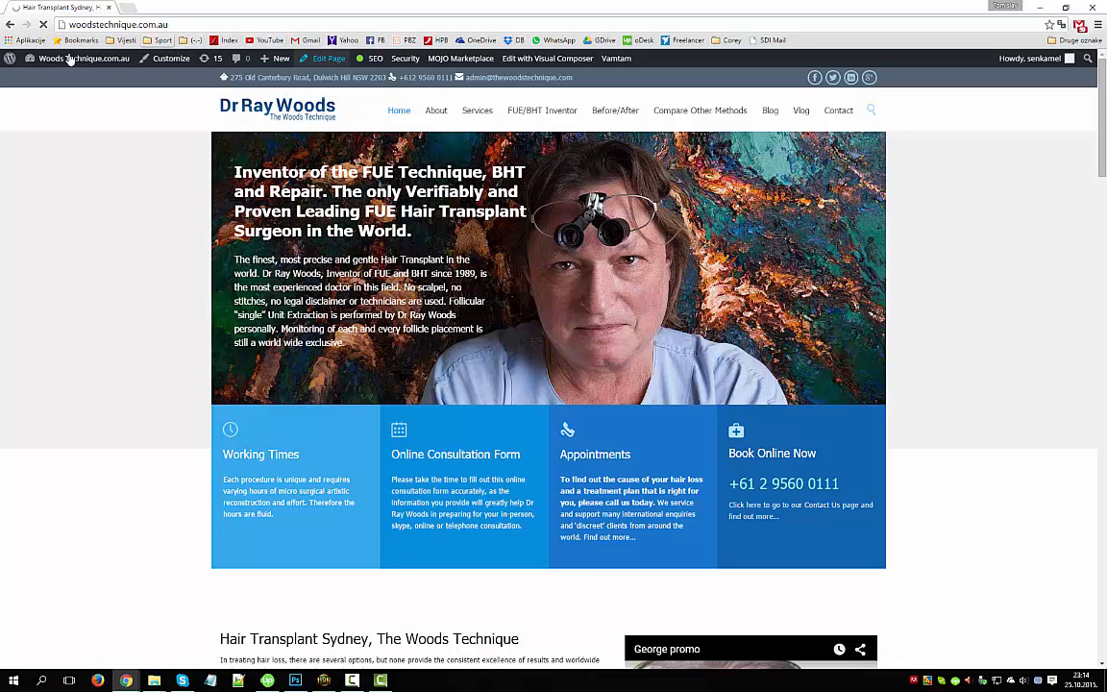
mouse_move(56, 61)
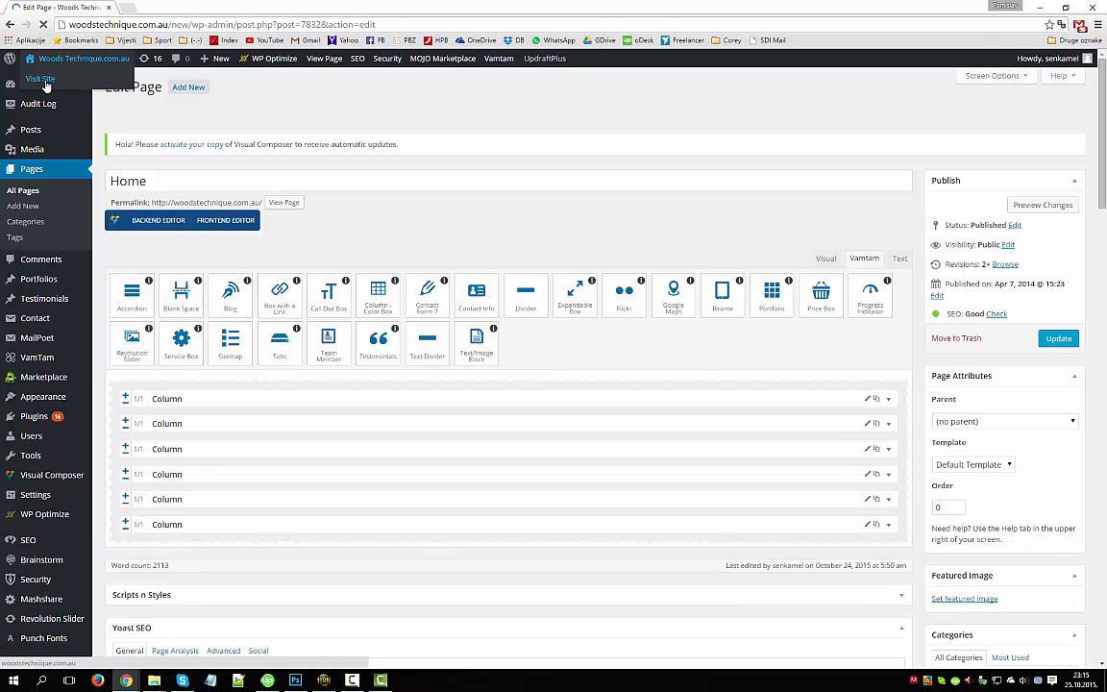
middle_click(44, 82)
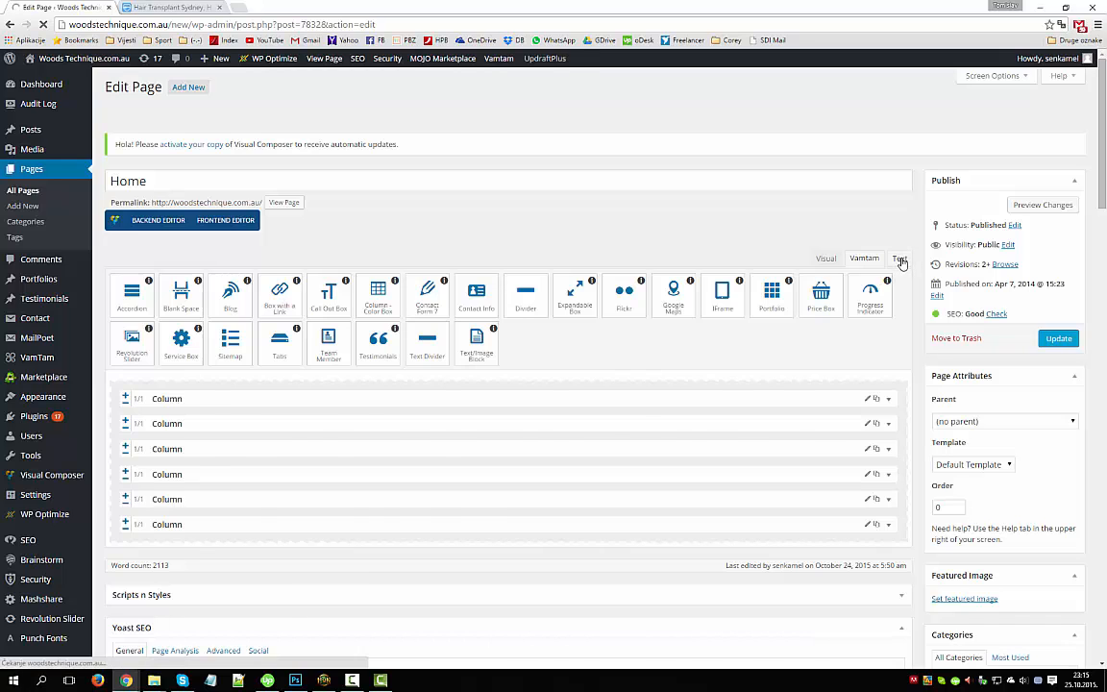
Compare the Home page's content in the Text and Visual editors, and return to the Vamtam builder.
click(900, 260)
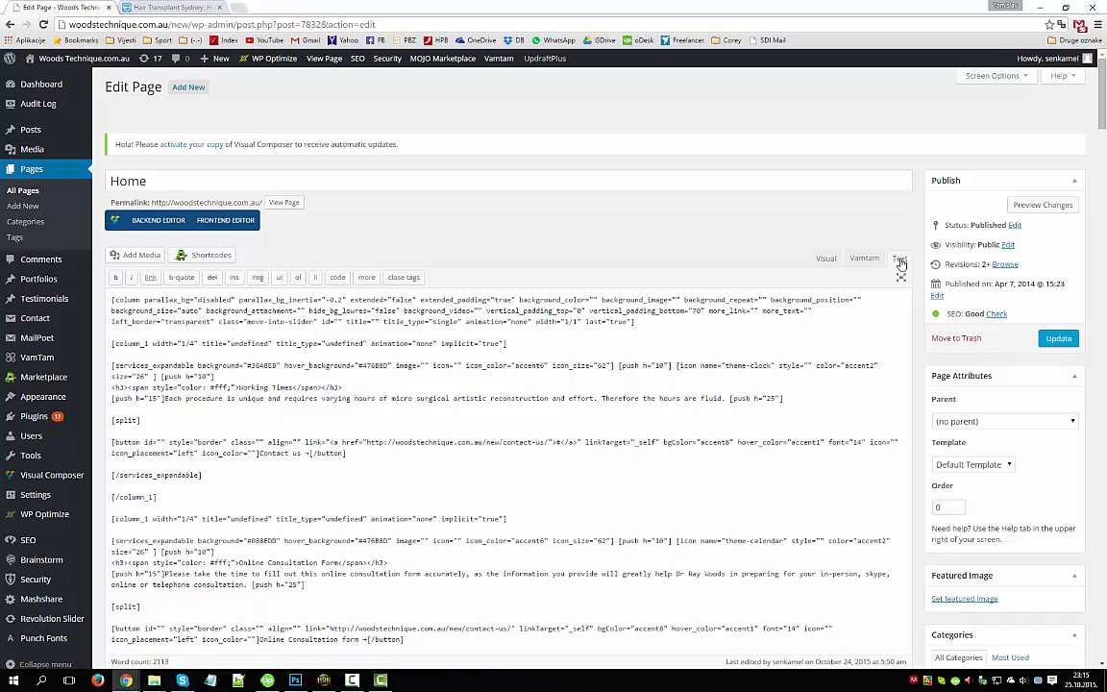
drag(779, 574, 104, 259)
click(435, 375)
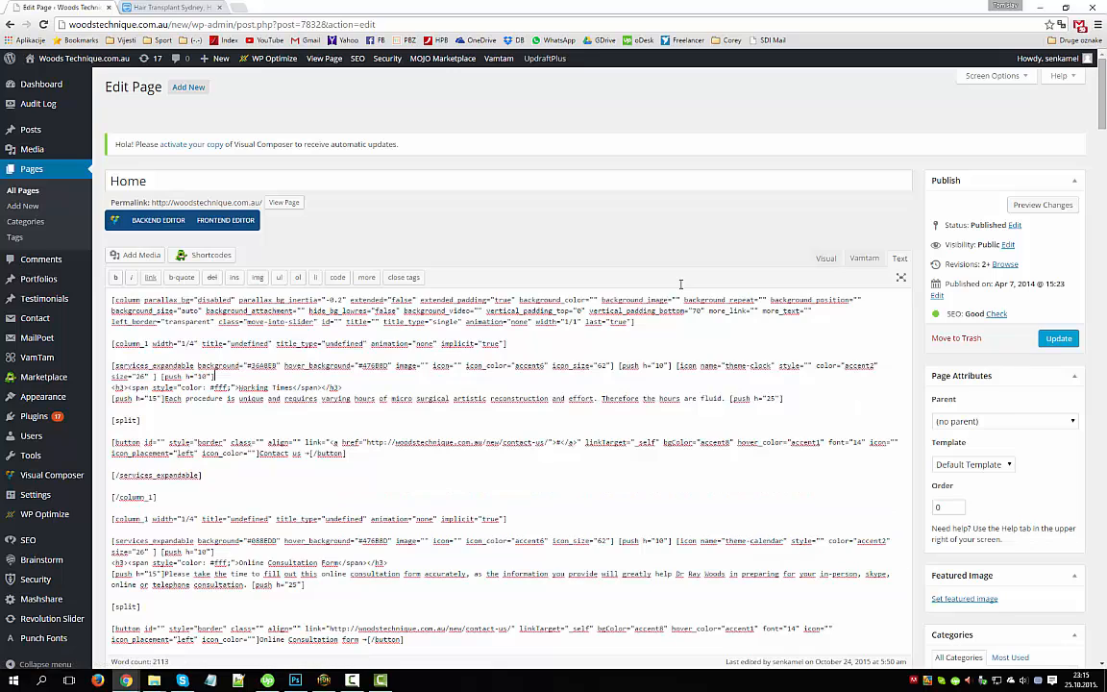
click(827, 258)
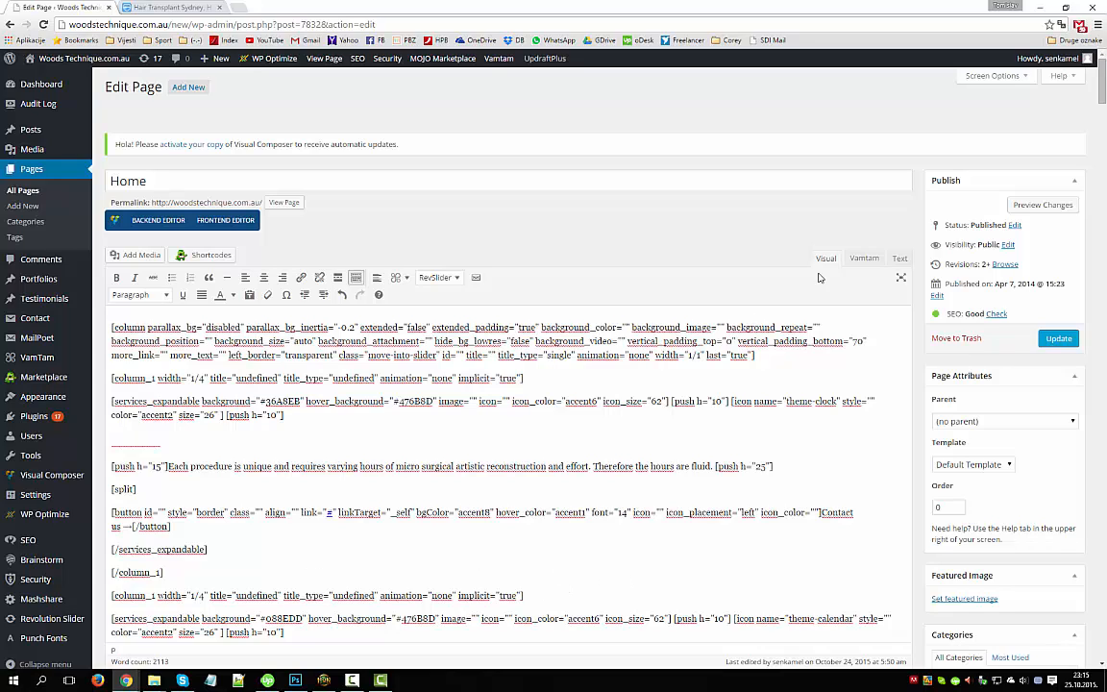
click(862, 258)
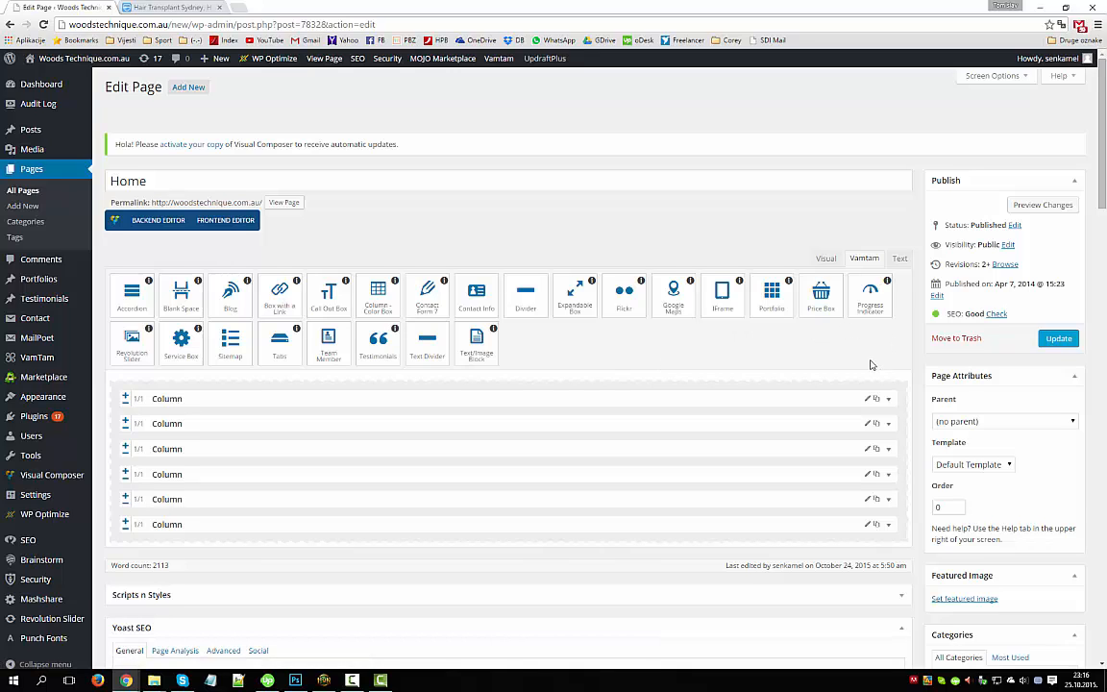
Examine the builder's column list and the four blue boxes below the banner on the live homepage.
scroll(845, 356, down, 2)
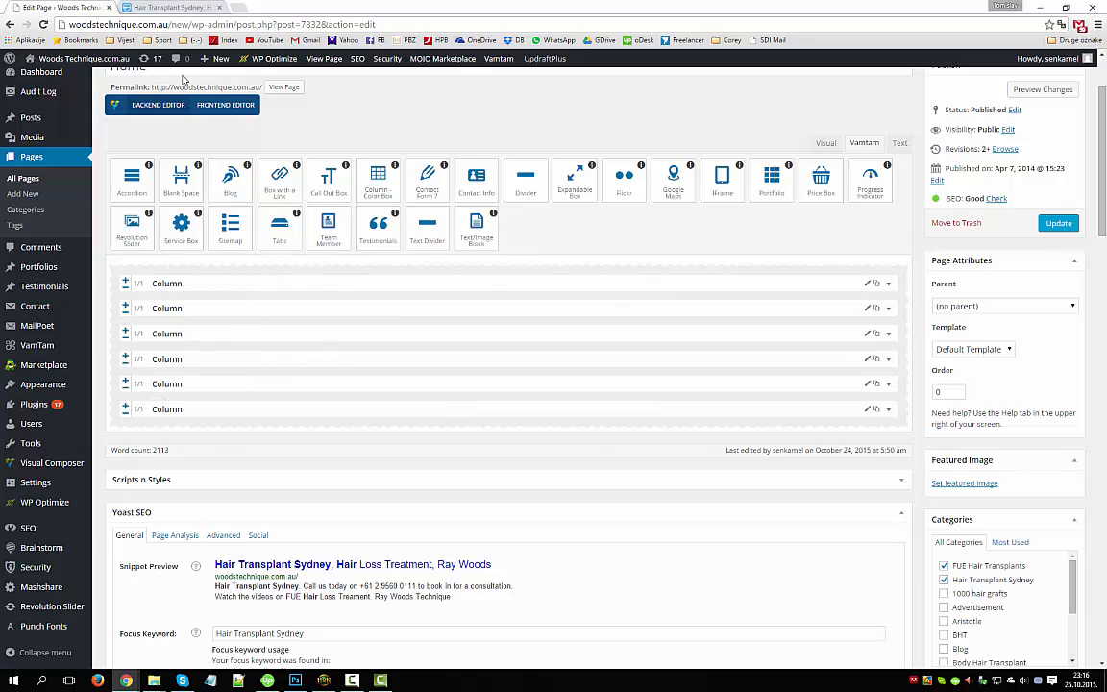
click(177, 7)
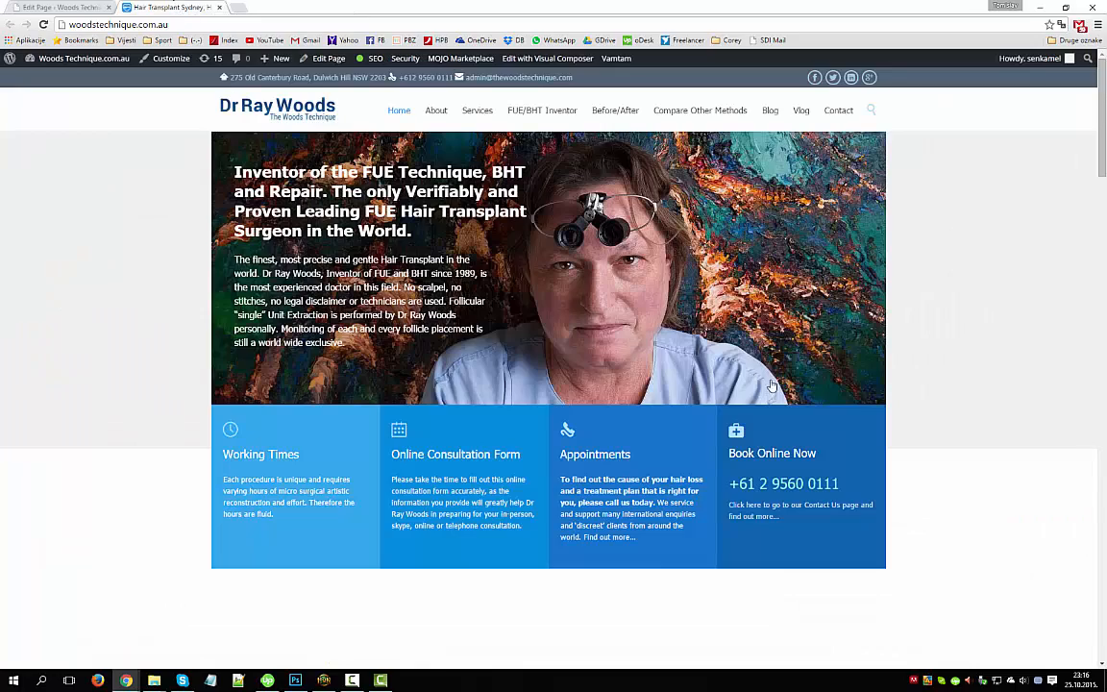
scroll(1044, 286, down, 1)
scroll(1038, 285, down, 2)
scroll(1036, 288, up, 3)
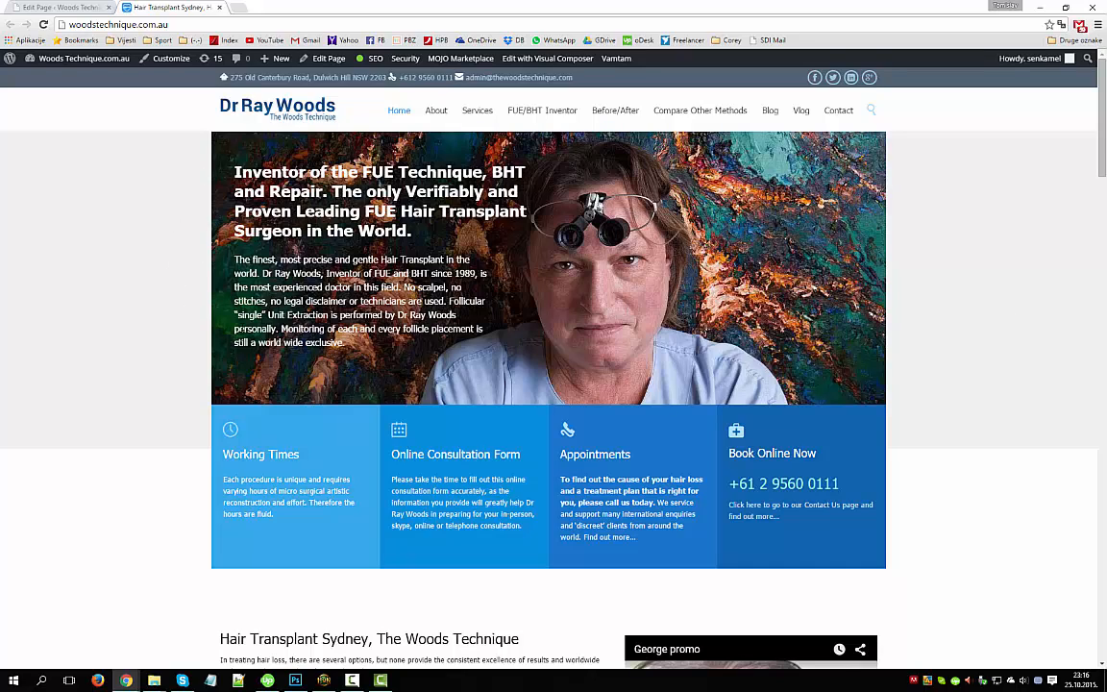
scroll(464, 375, down, 1)
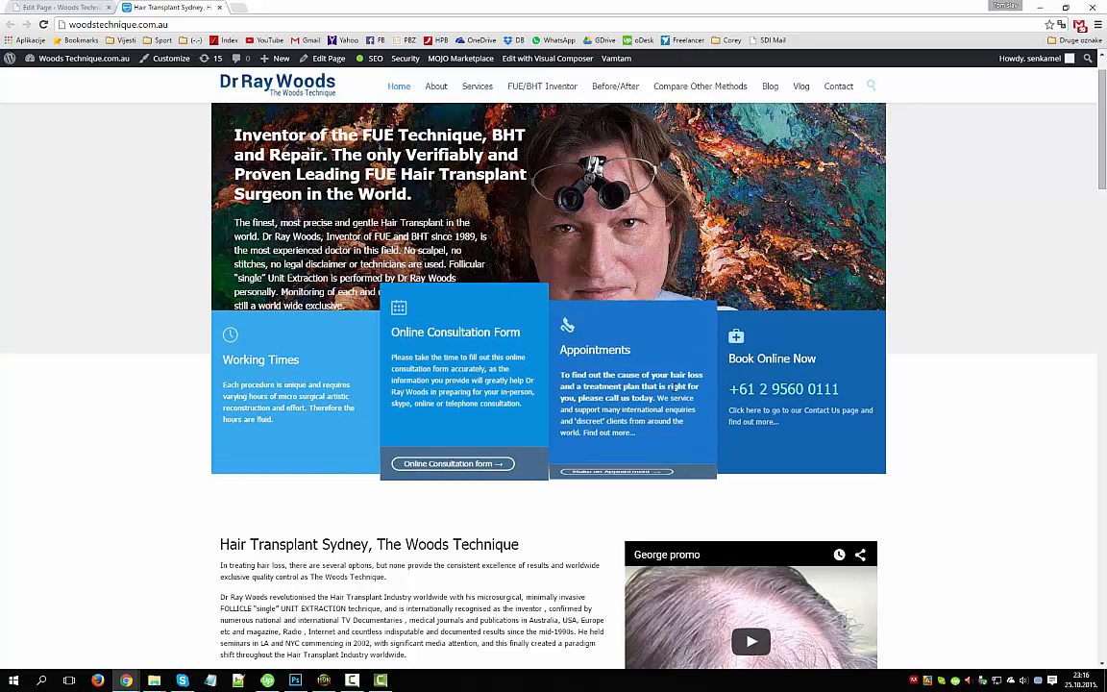
Expand the first column in the Vamtam builder and compare its Expandable Box elements with the live homepage's four boxes.
click(40, 7)
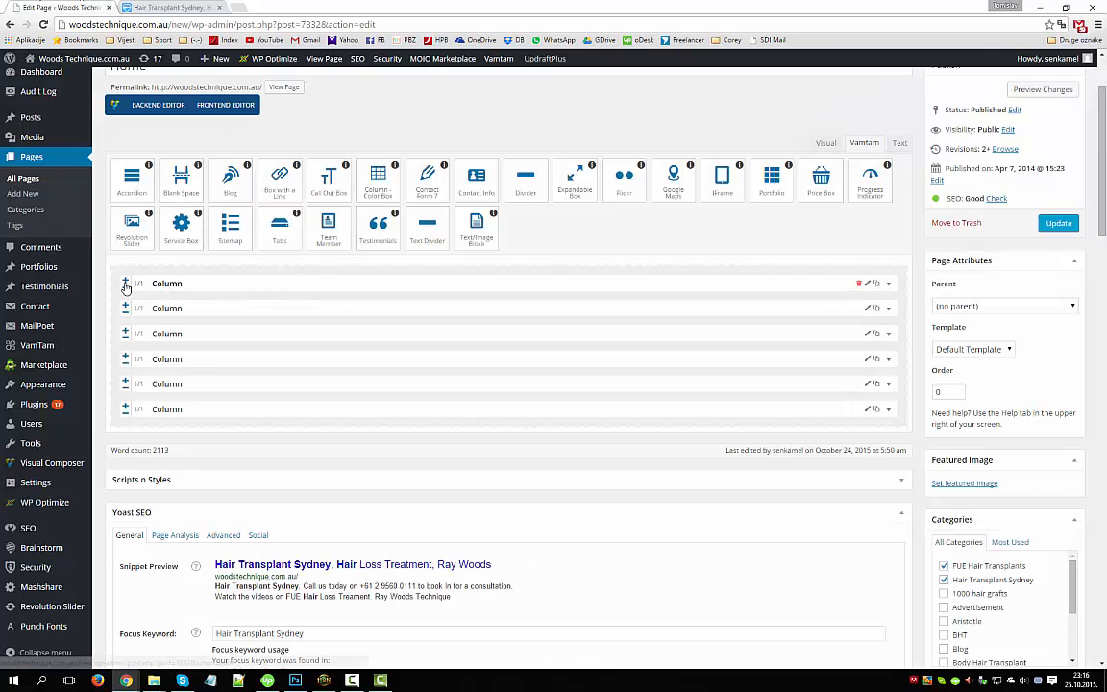
click(889, 286)
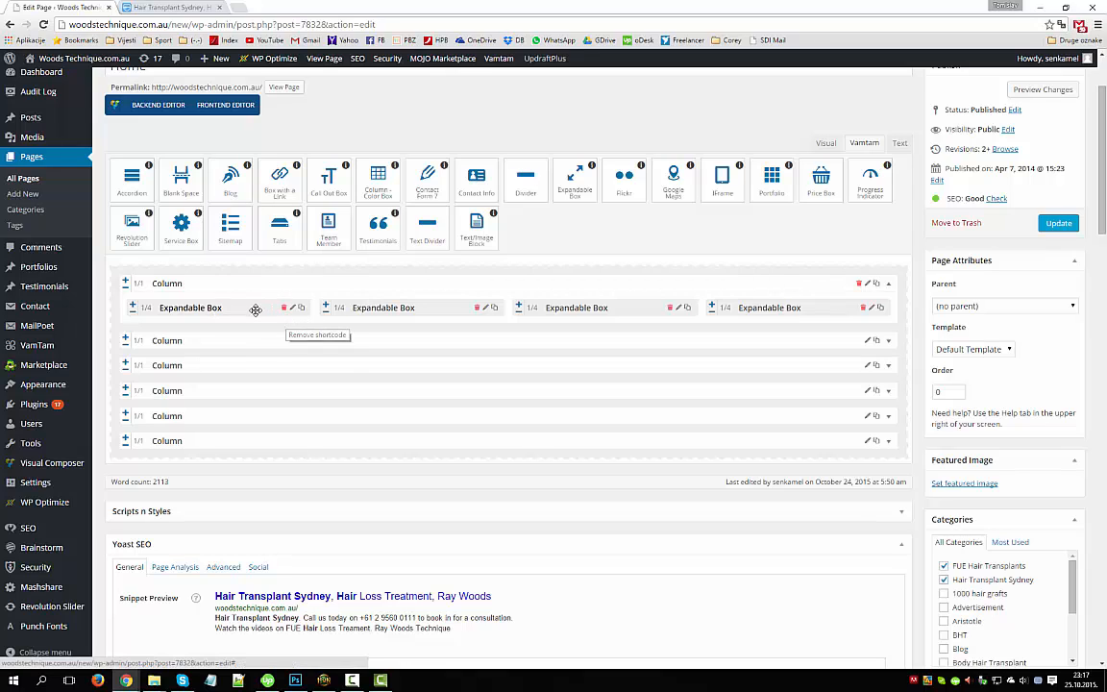
click(211, 6)
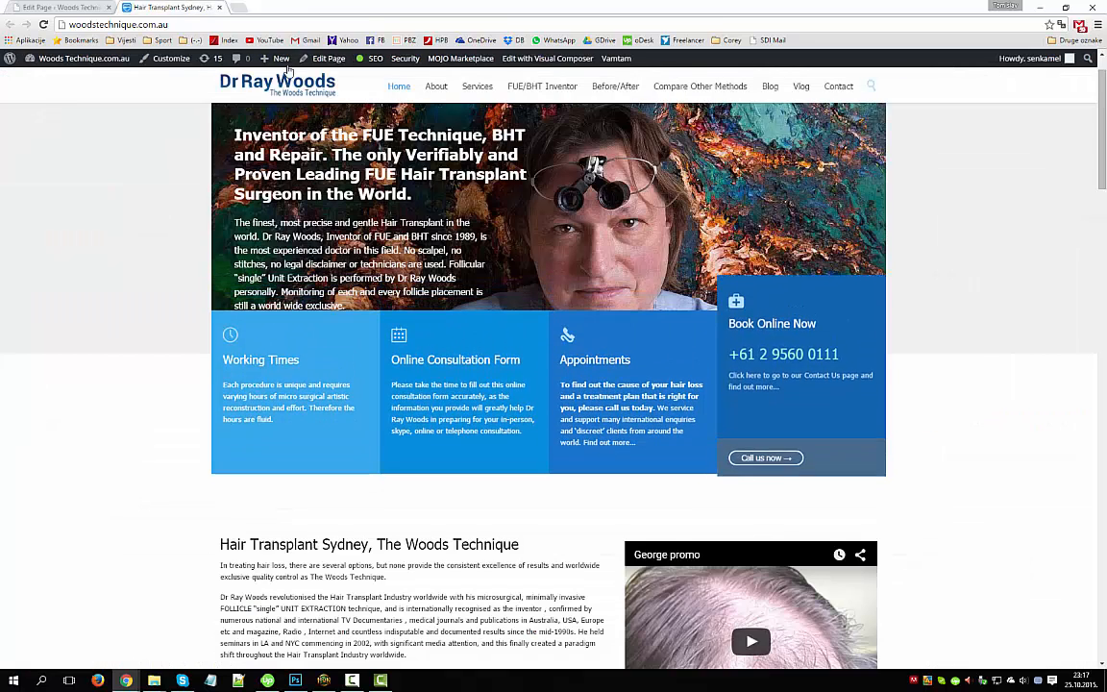
click(70, 7)
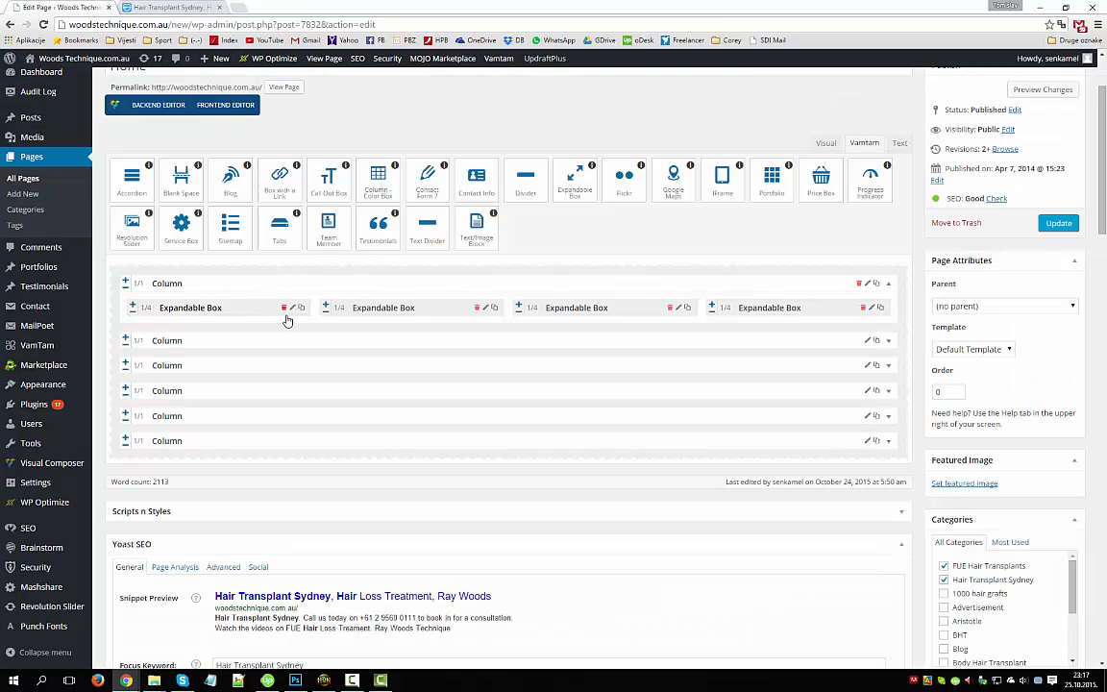
click(158, 6)
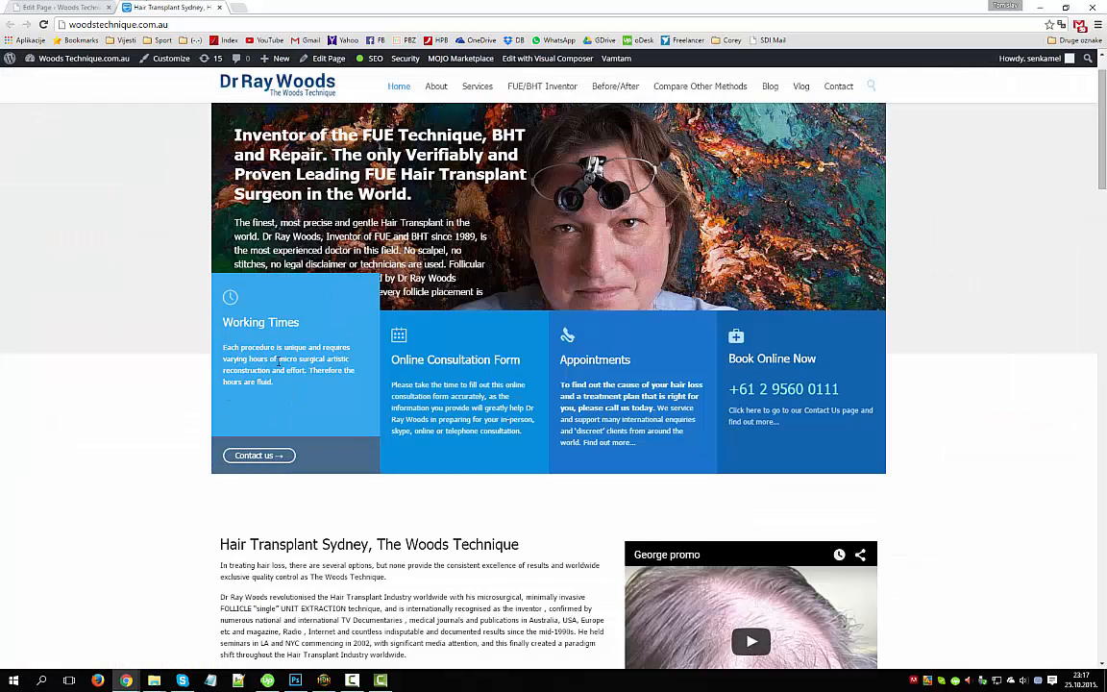
click(63, 6)
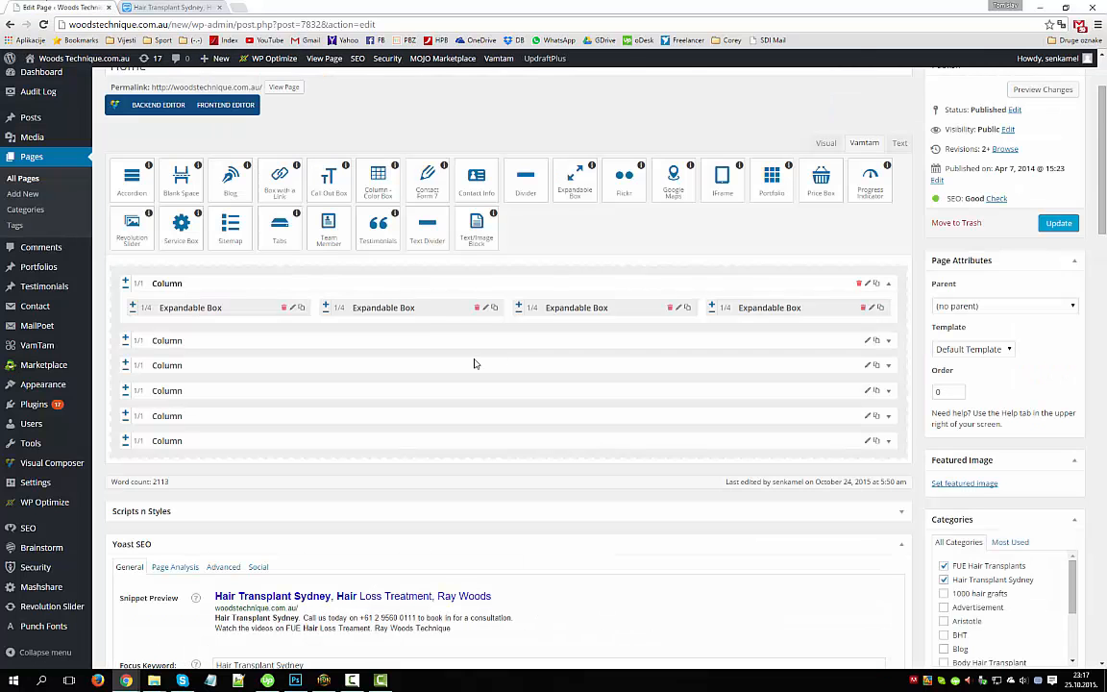
Open the first Expandable Box of the first column for editing and examine its closed state text.
click(293, 311)
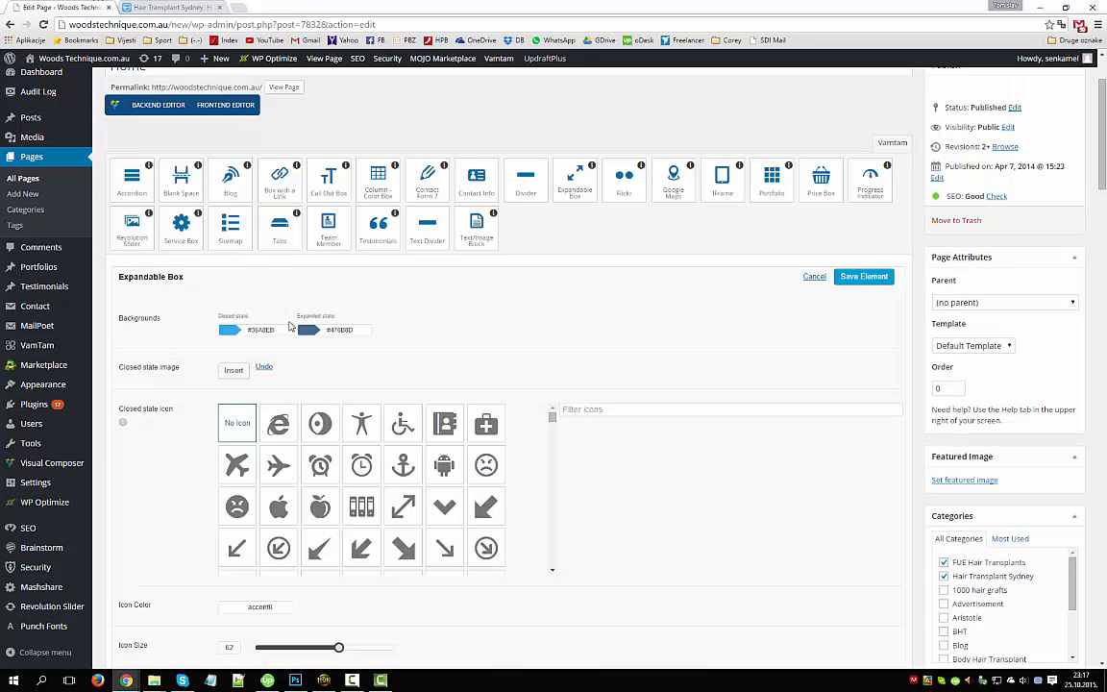
scroll(374, 317, down, 3)
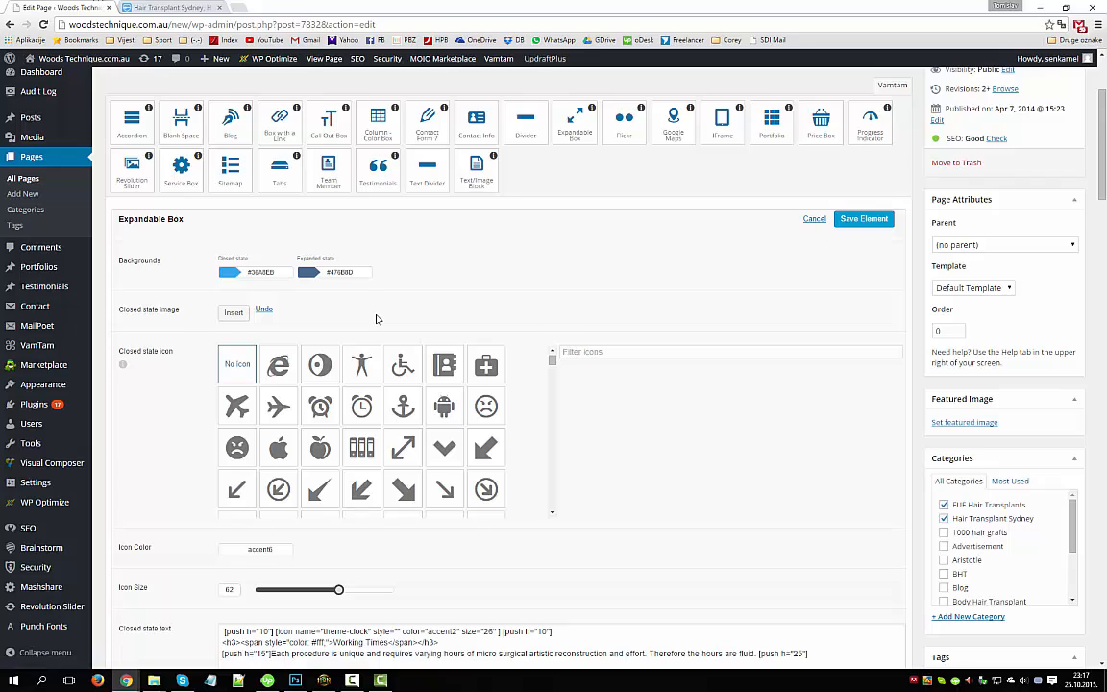
scroll(378, 319, down, 2)
scroll(735, 395, down, 3)
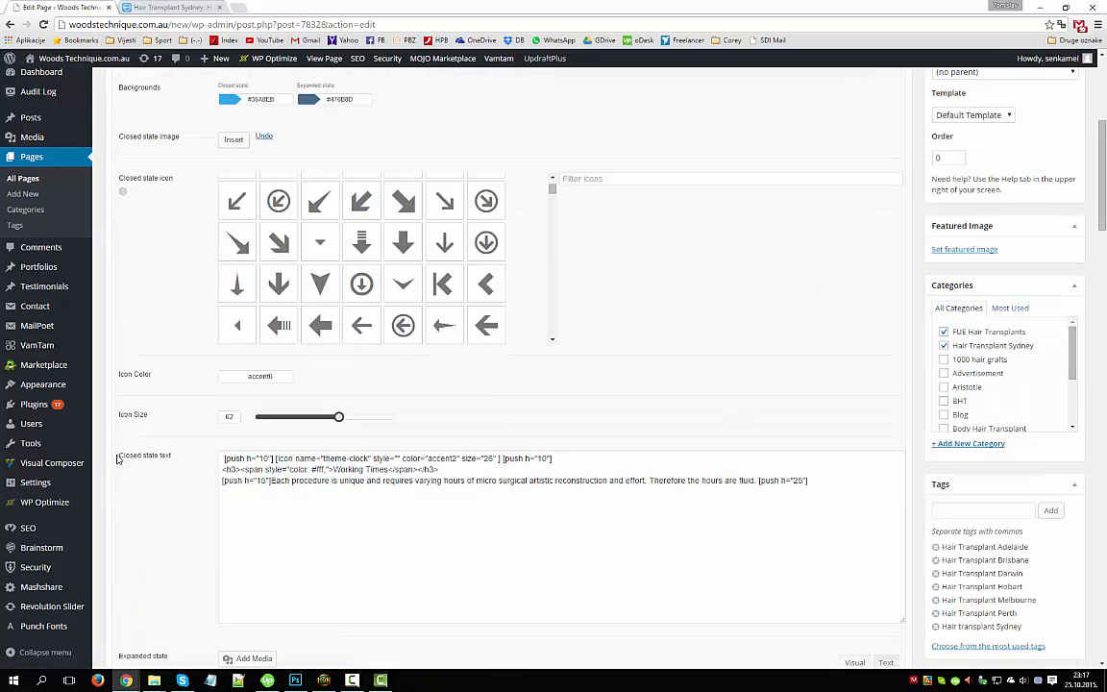
drag(118, 459, 178, 451)
drag(831, 482, 190, 409)
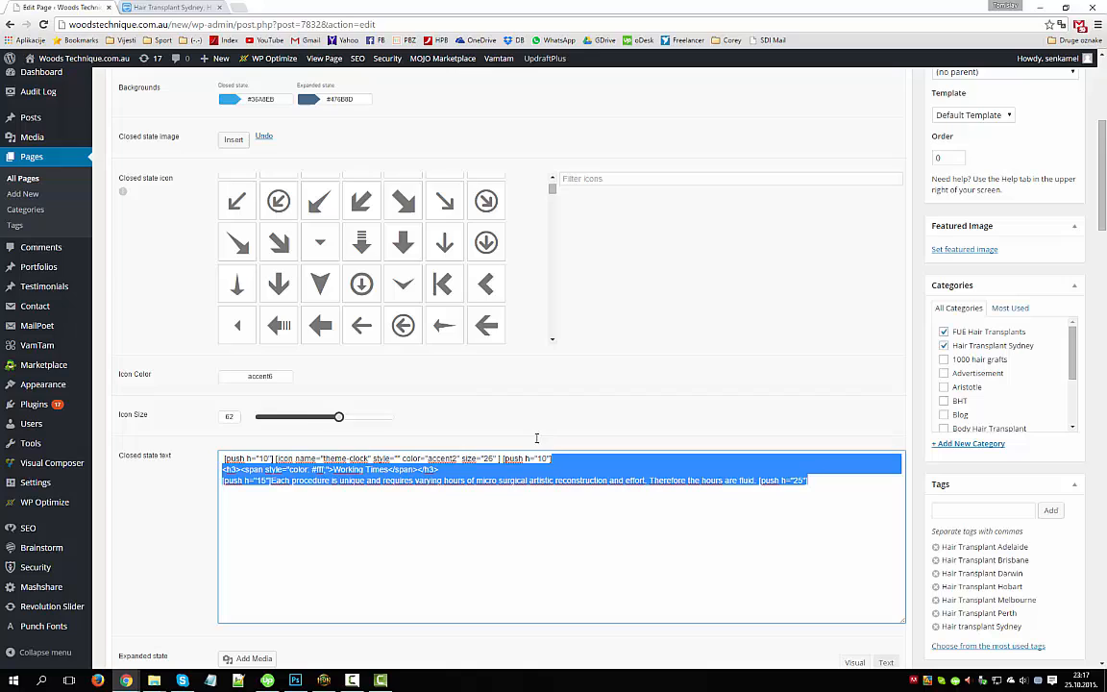
click(355, 488)
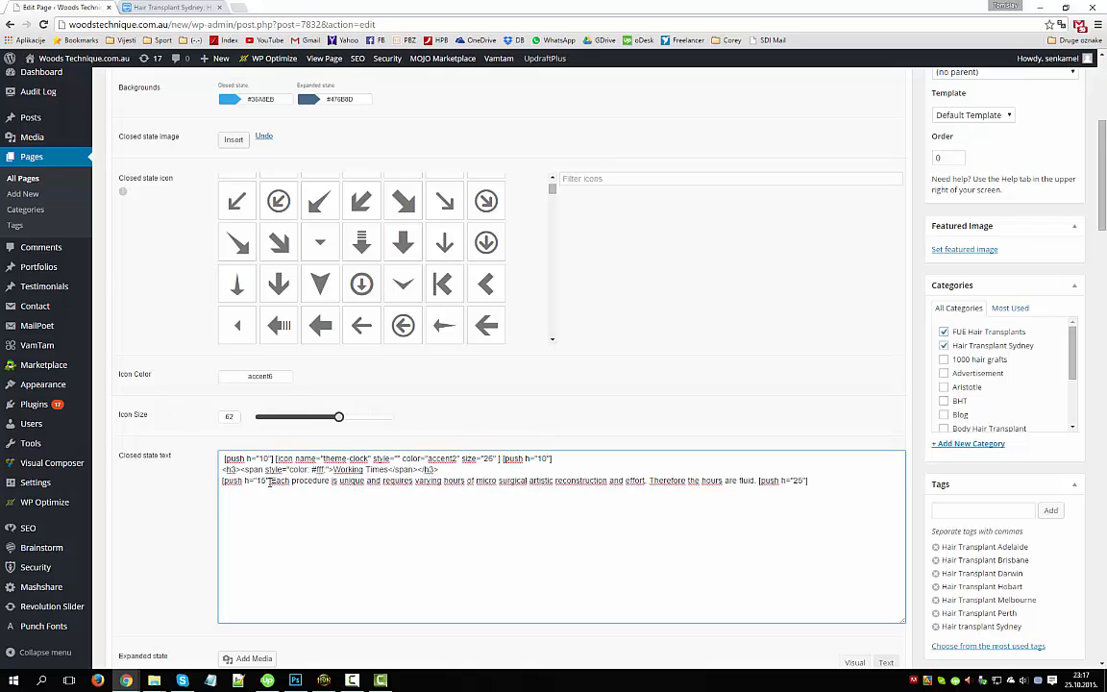
Compare the shortcodes, Working Times heading and paragraph in the closed state text with the matching box on the live homepage.
drag(270, 482, 226, 459)
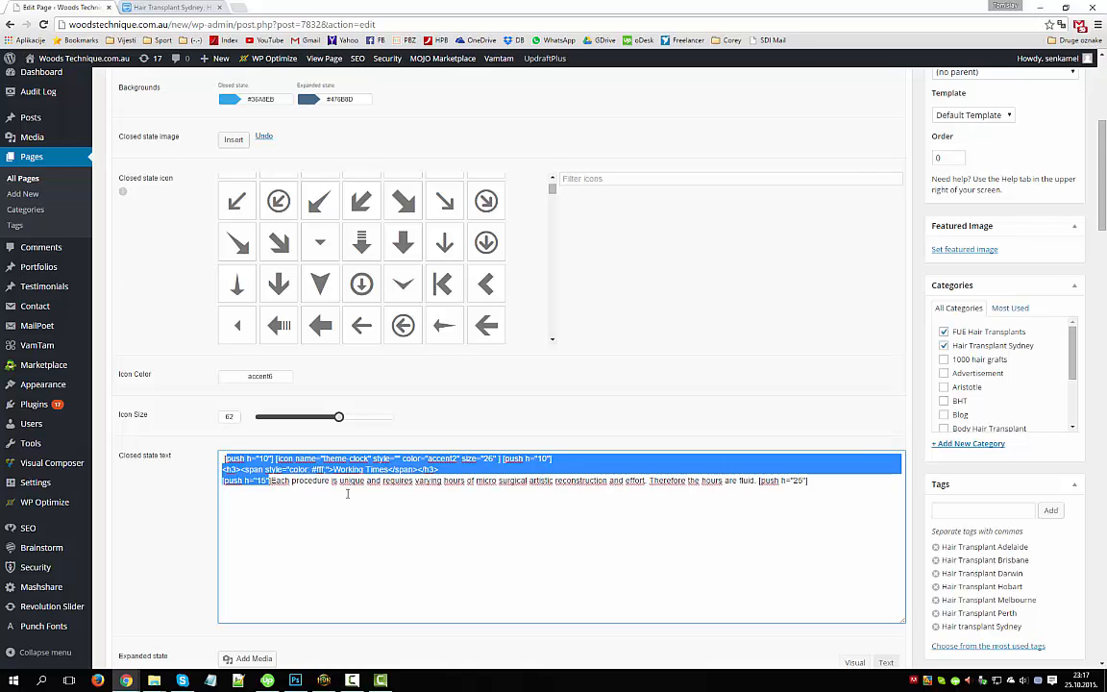
click(343, 472)
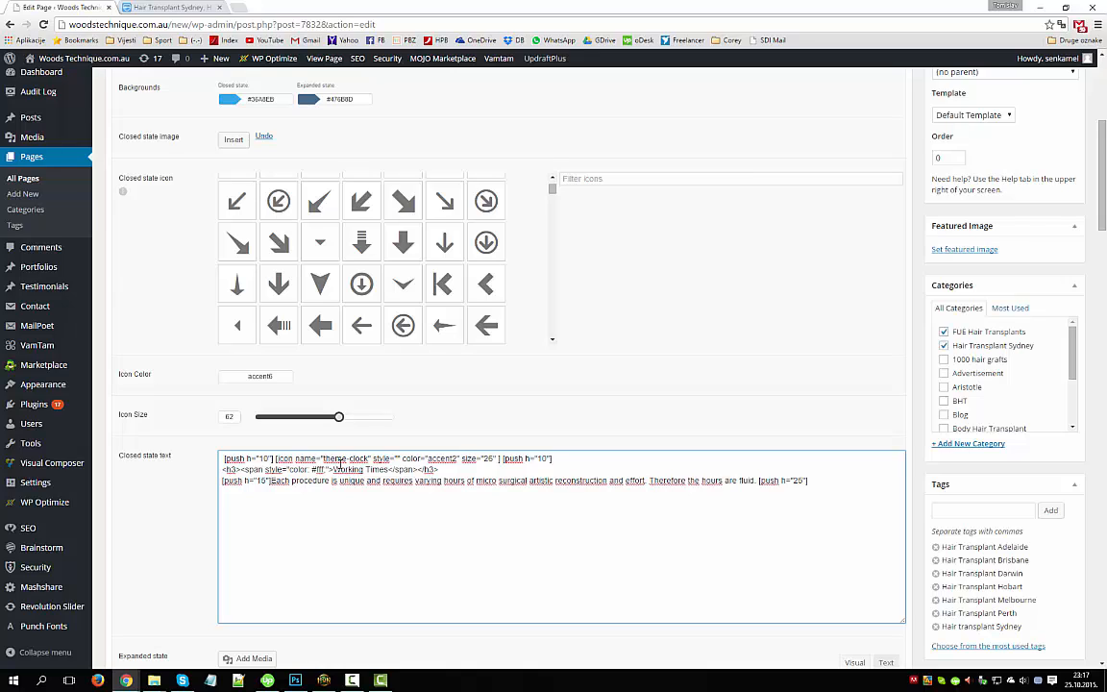
drag(333, 470, 387, 470)
drag(273, 482, 421, 490)
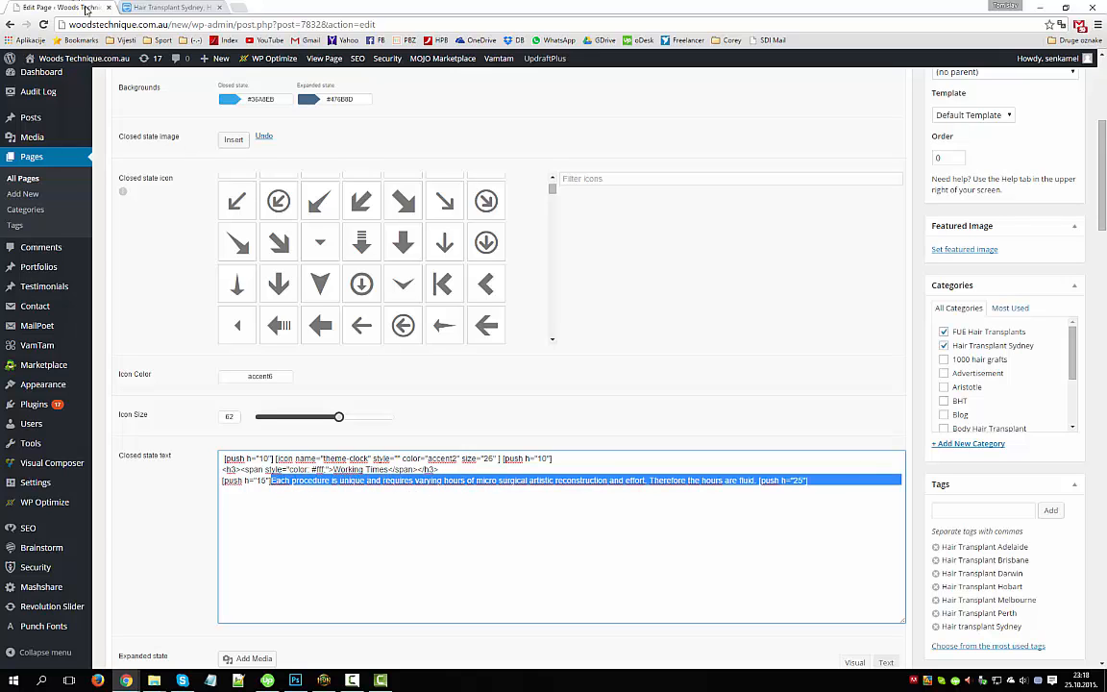
click(153, 7)
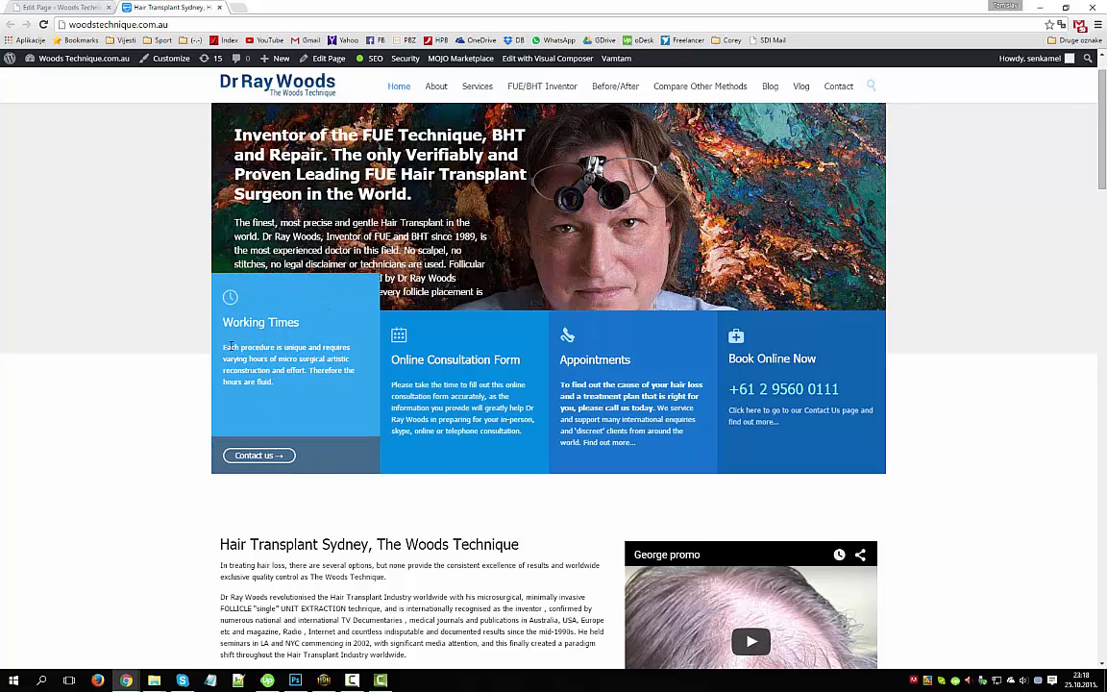
Compare the Working Times paragraph on the live homepage with the paragraph between the push shortcodes in the closed state text.
drag(224, 347, 352, 379)
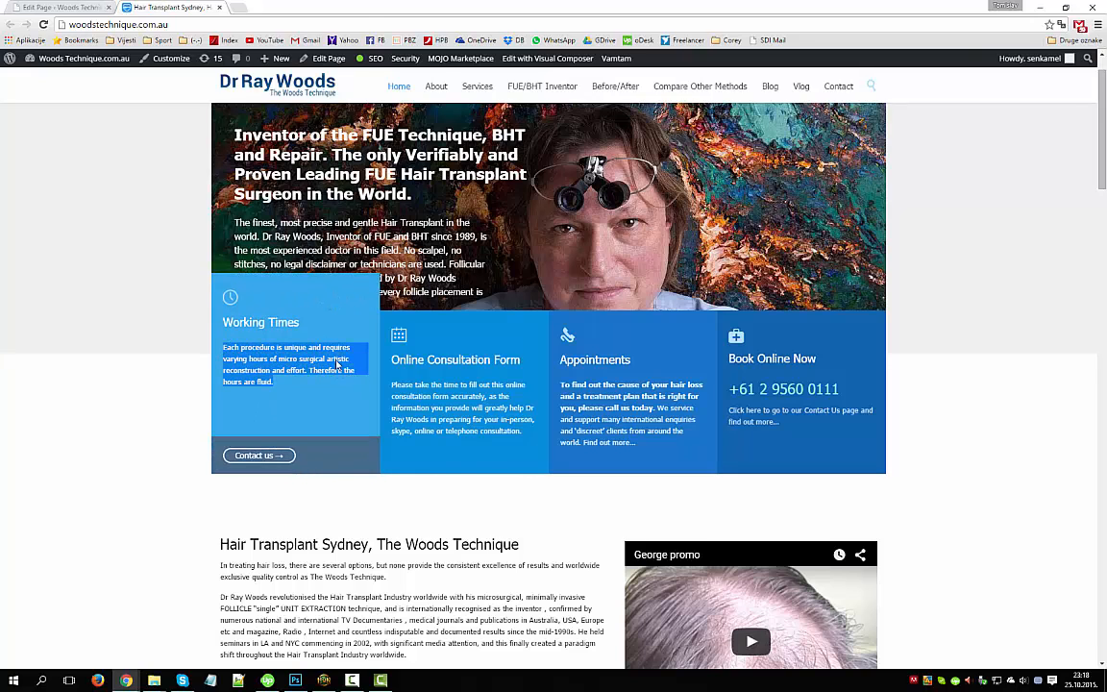
key(ctrl+Tab)
click(273, 480)
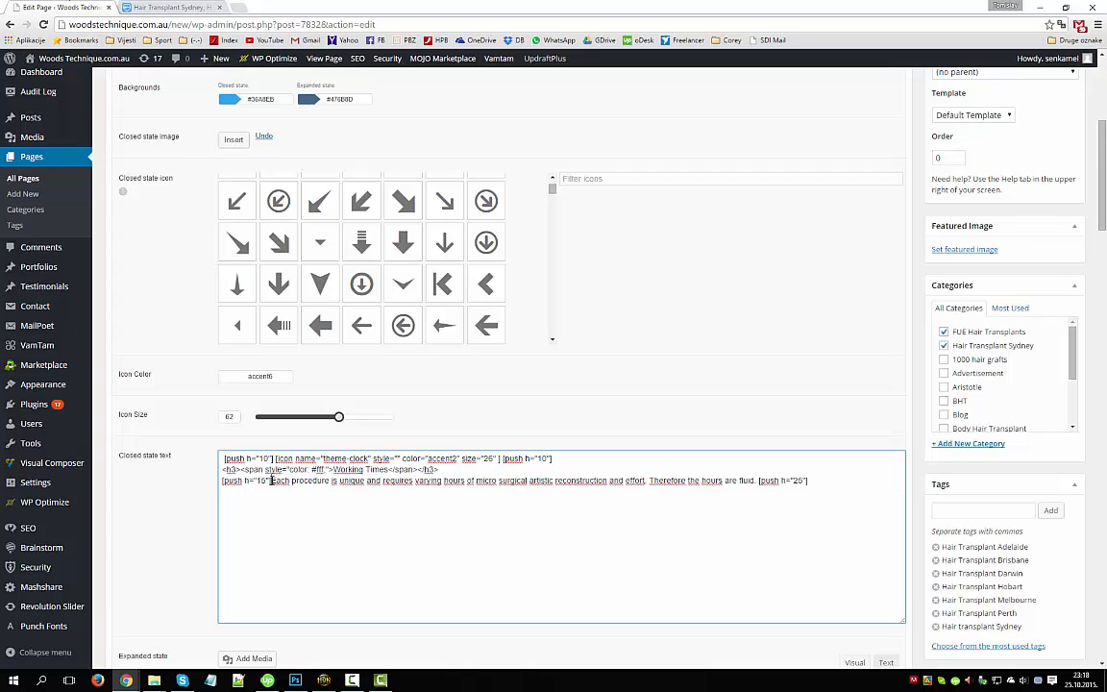
drag(273, 480, 759, 480)
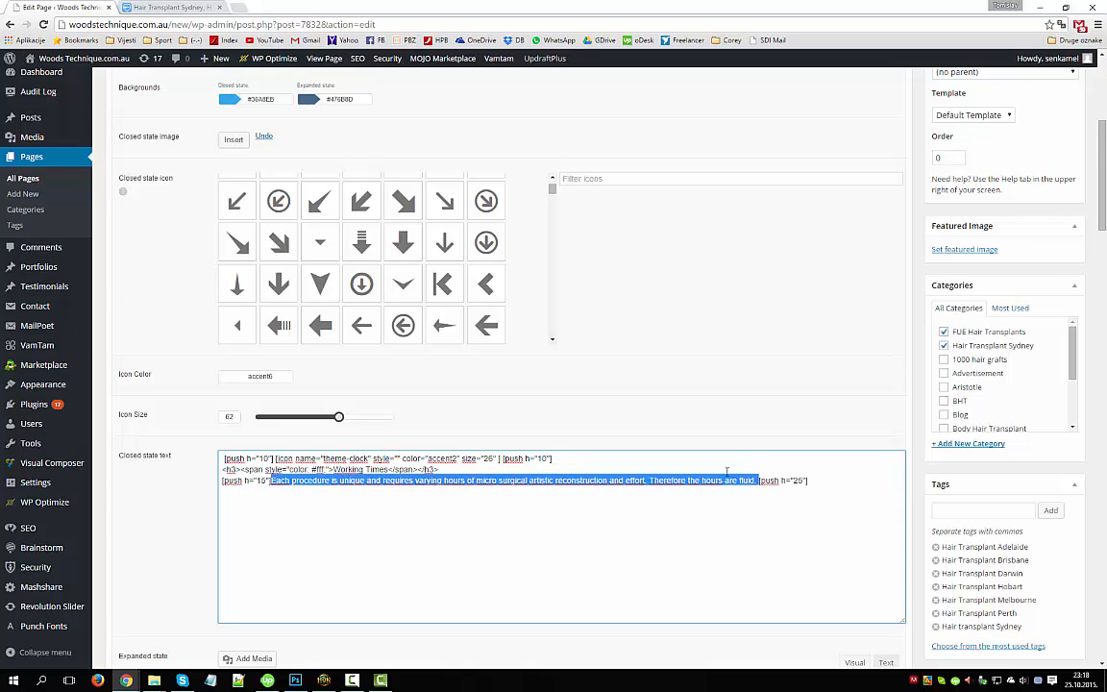
click(617, 530)
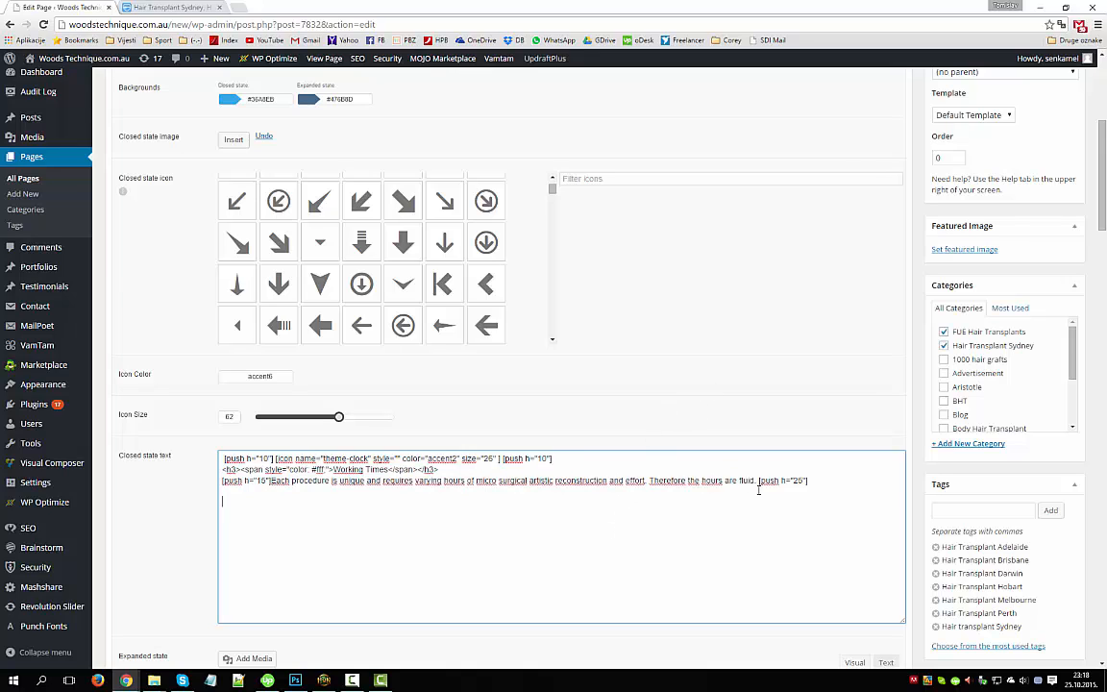
Compare the Expanded state content of the Expandable Box with what the Working Times box reveals on the live homepage.
scroll(632, 478, down, 4)
scroll(632, 481, down, 1)
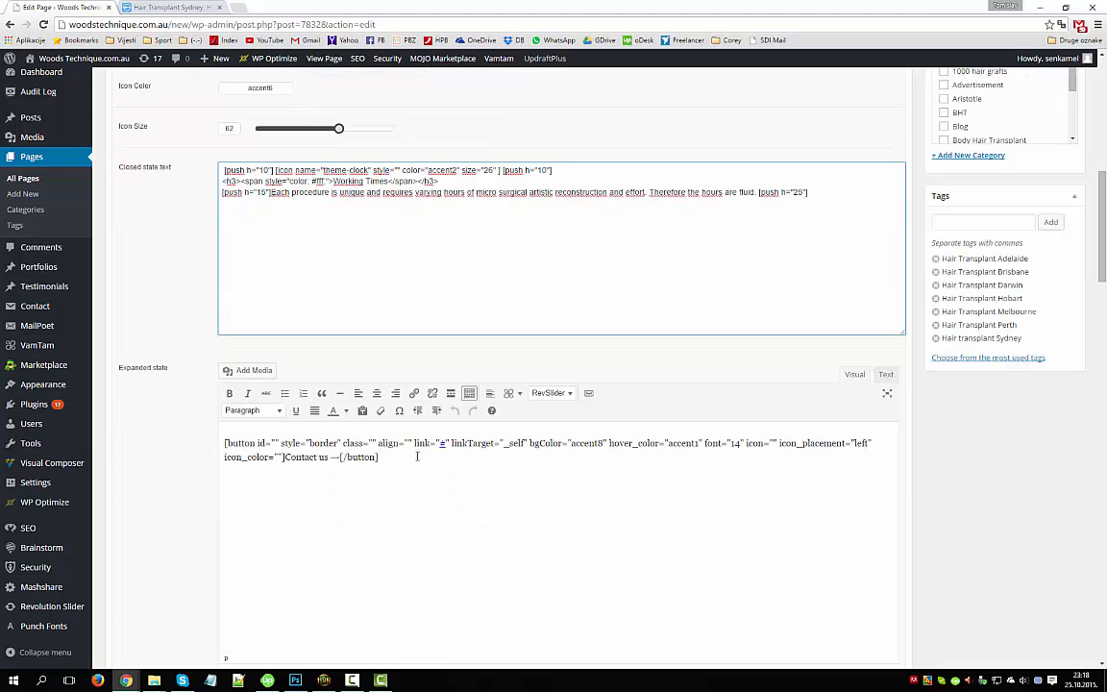
drag(118, 369, 168, 375)
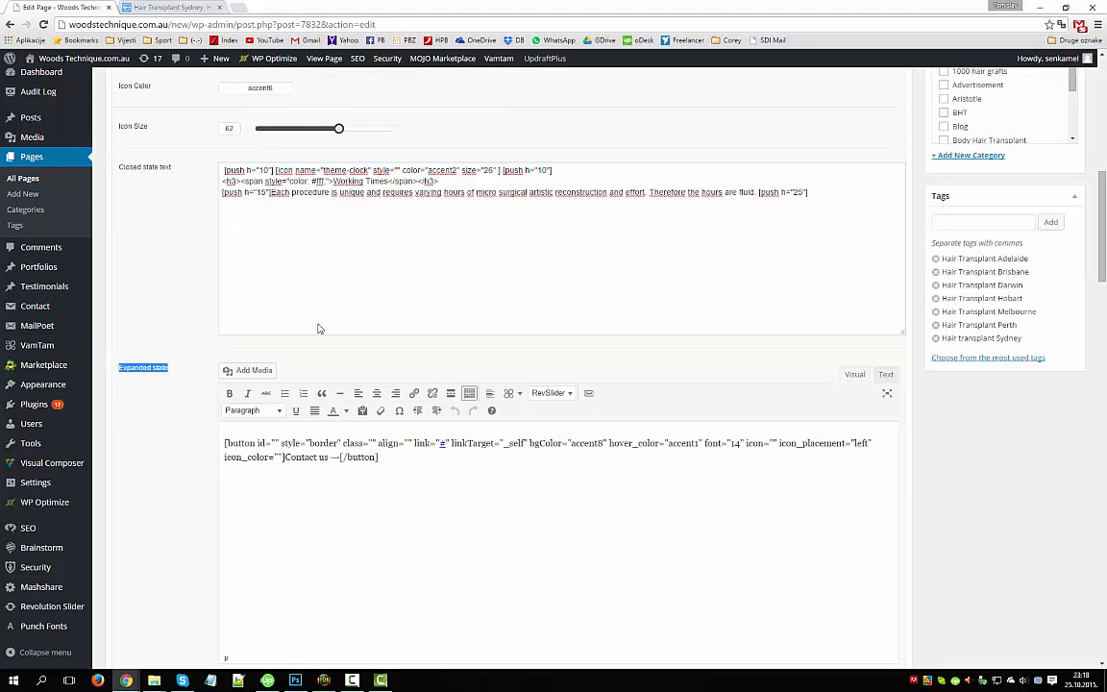
click(168, 7)
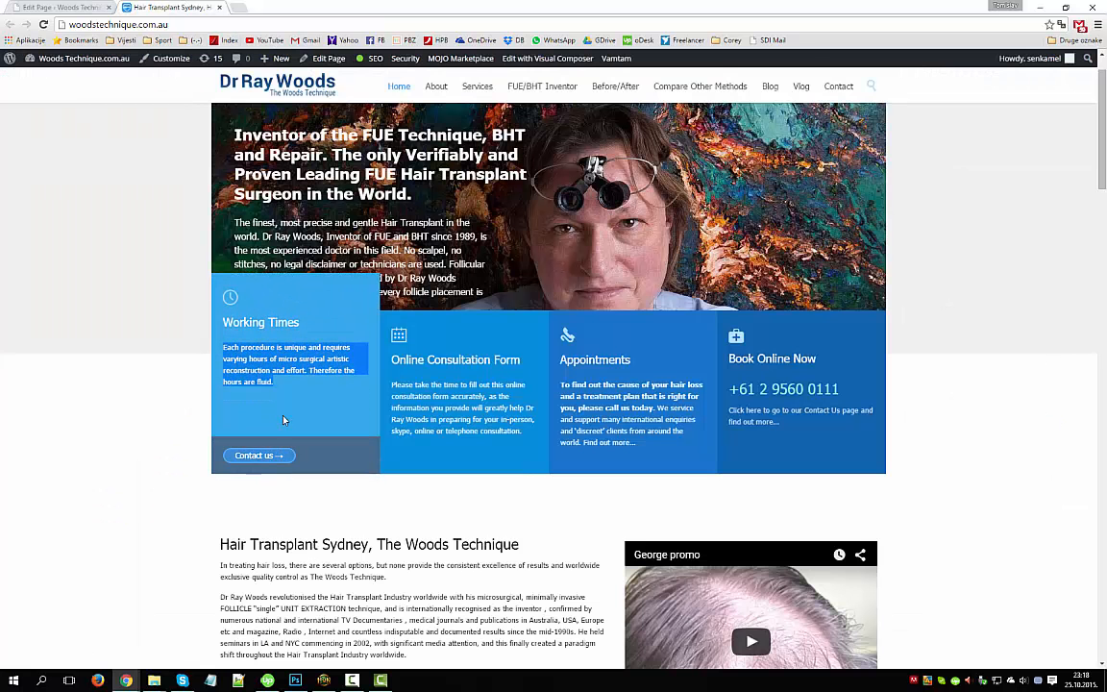
click(85, 4)
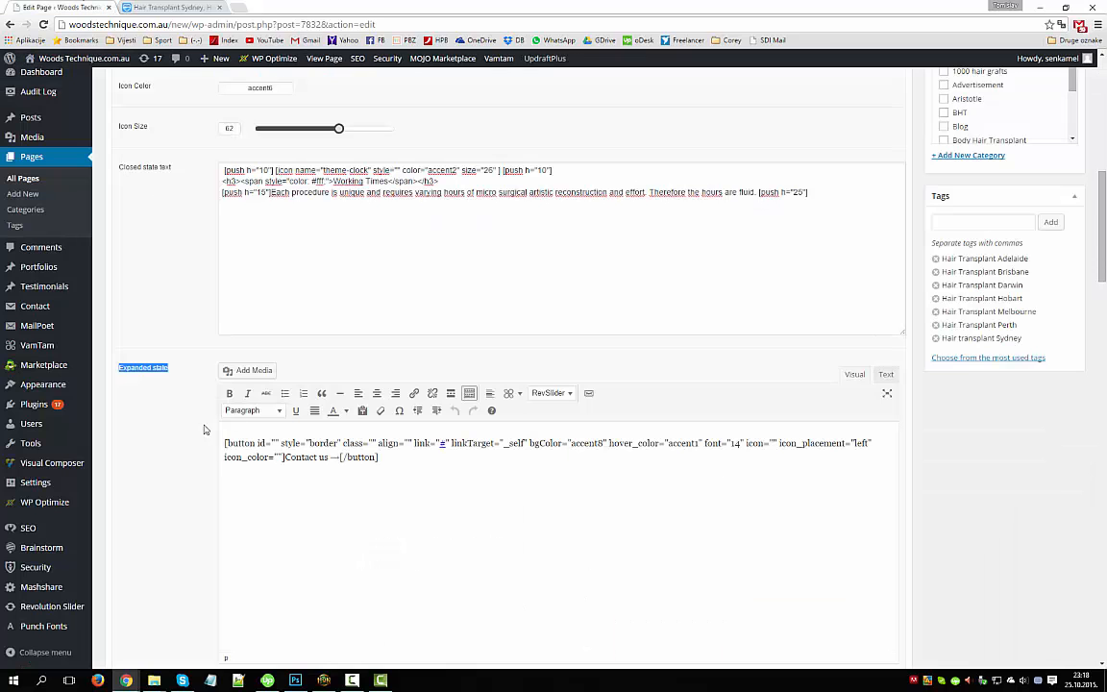
click(133, 7)
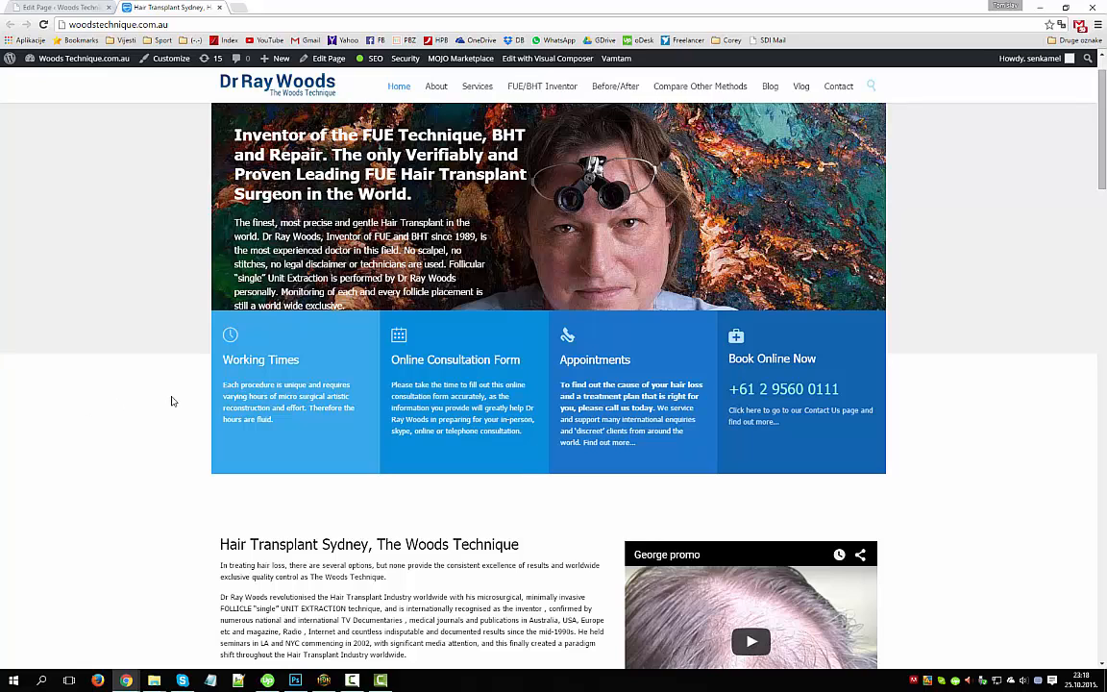
mouse_move(240, 399)
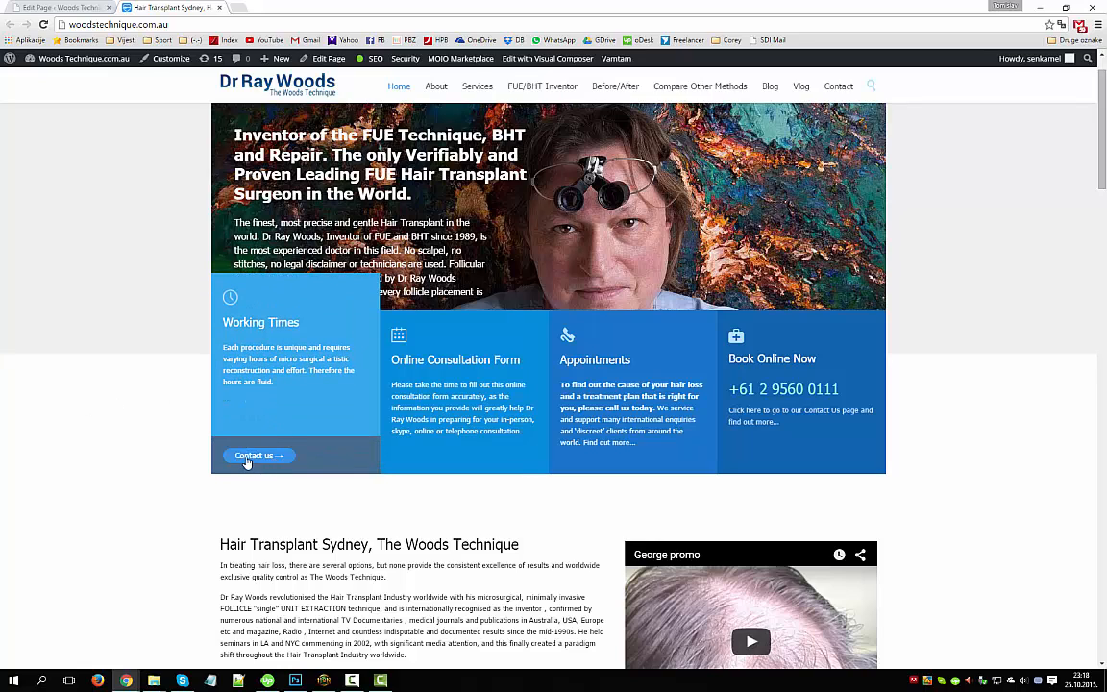
click(69, 6)
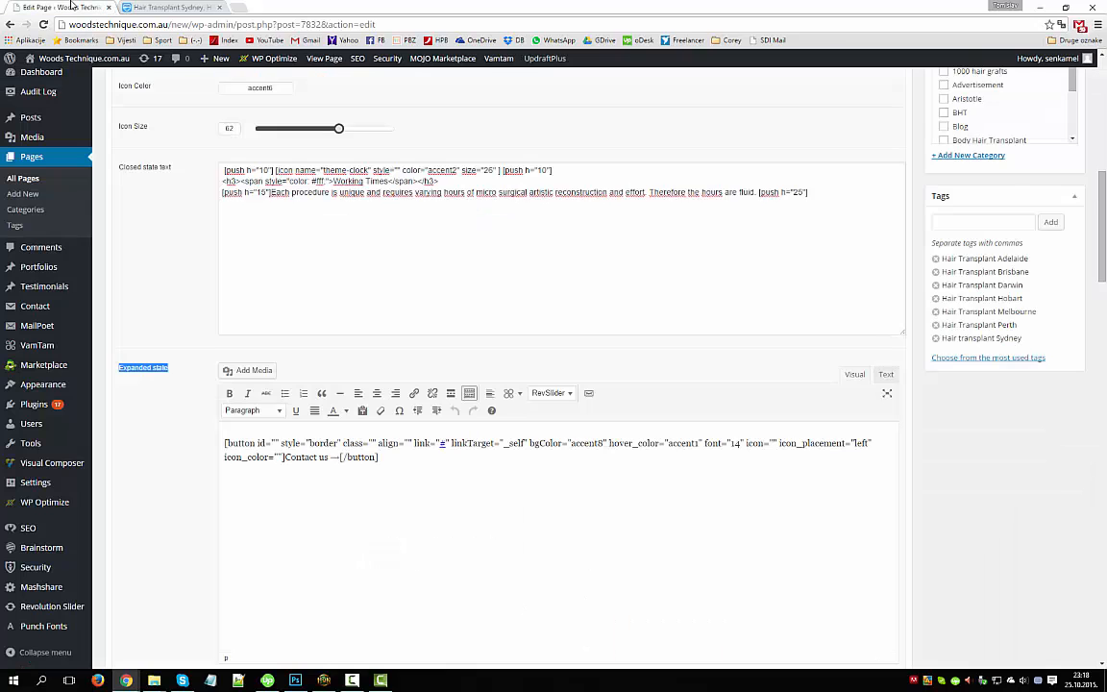
Examine the "Contact us" label in the expanded state's button shortcode and match it to the live Working Times button.
scroll(126, 348, down, 2)
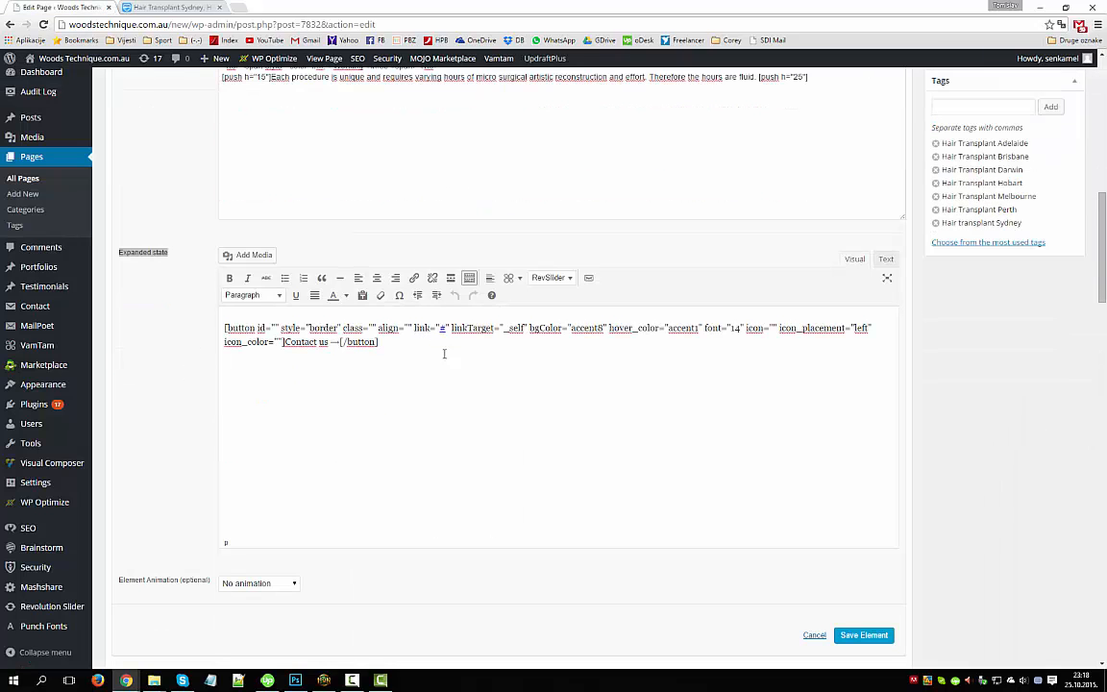
drag(282, 342, 340, 342)
click(285, 342)
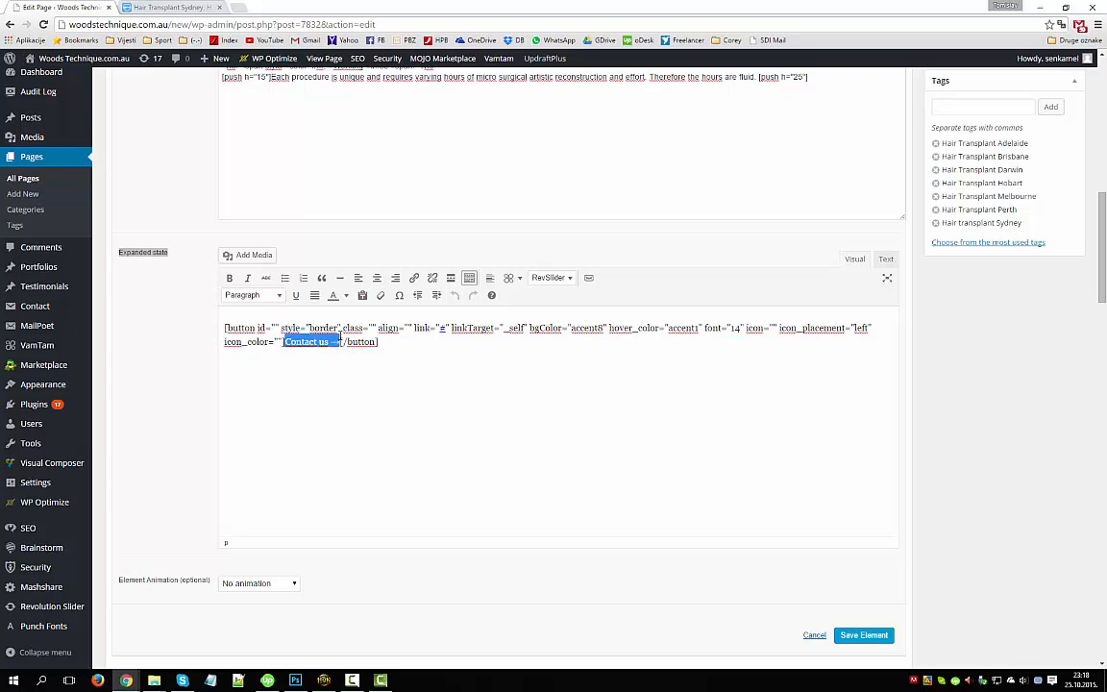
key(ctrl+a)
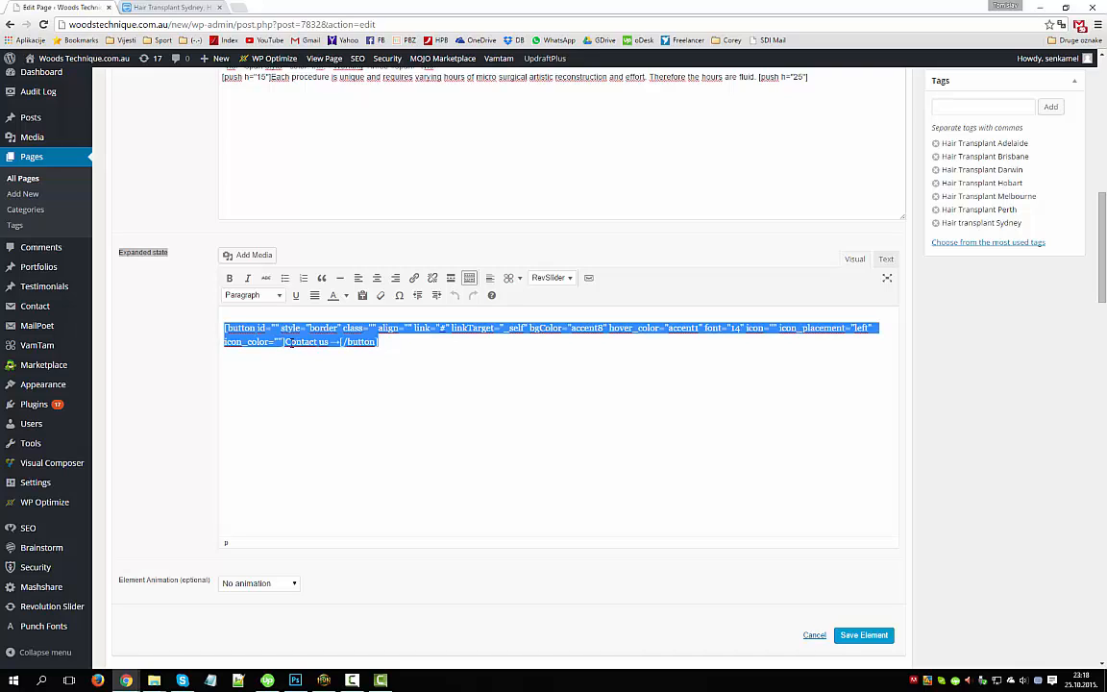
click(399, 337)
drag(285, 341, 330, 342)
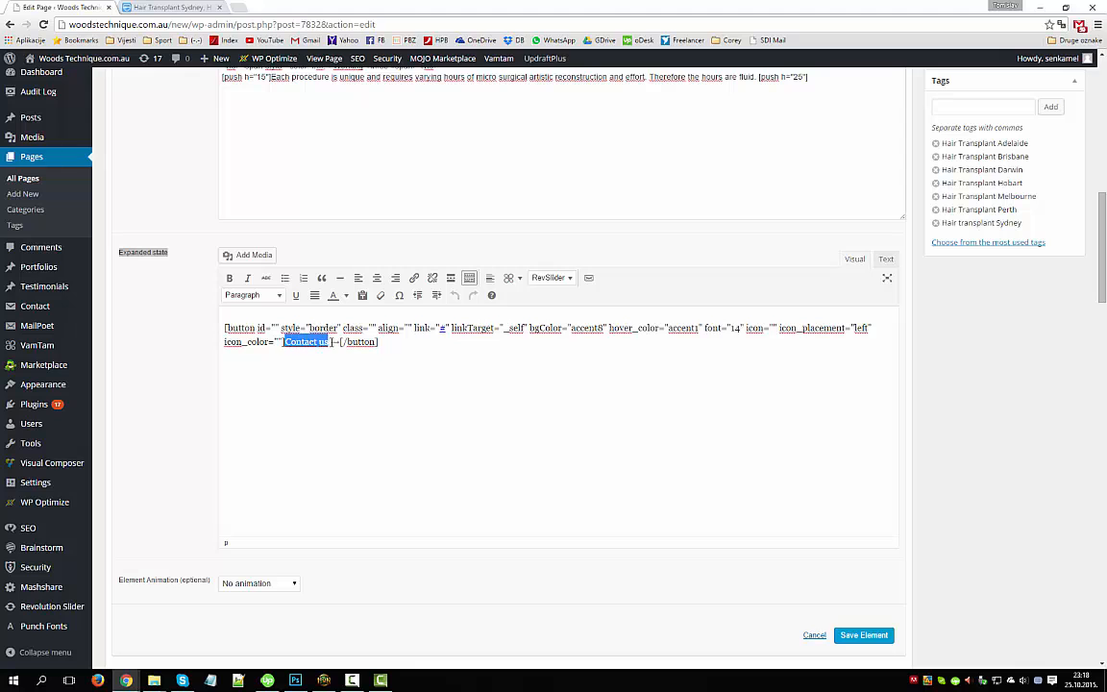
click(178, 9)
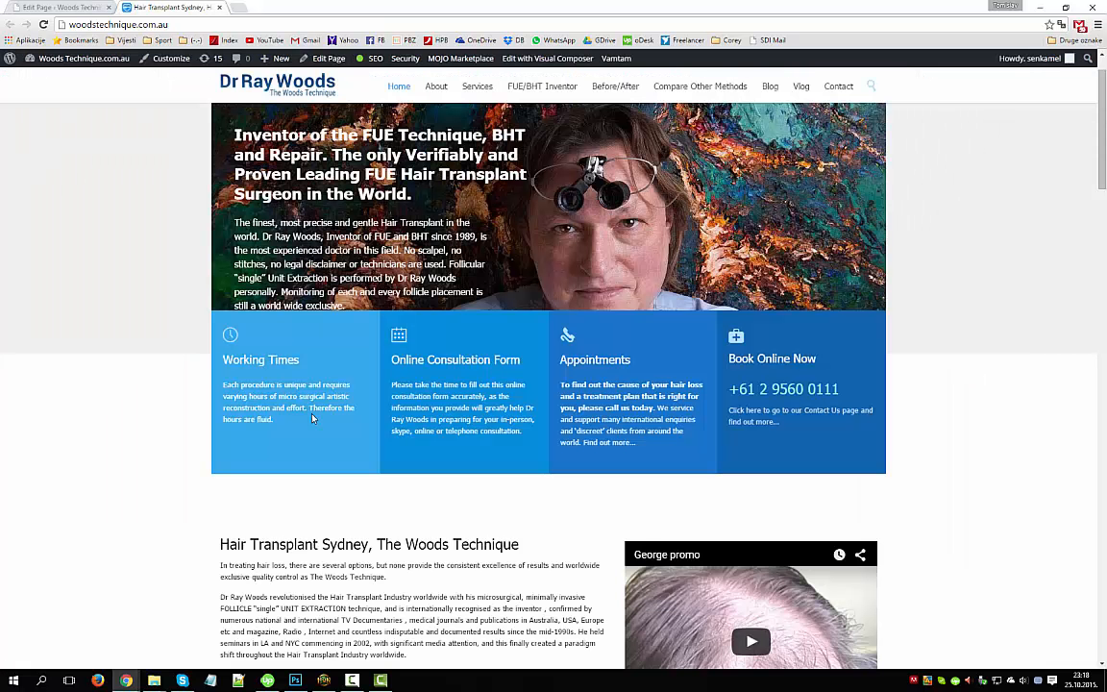
mouse_move(255, 452)
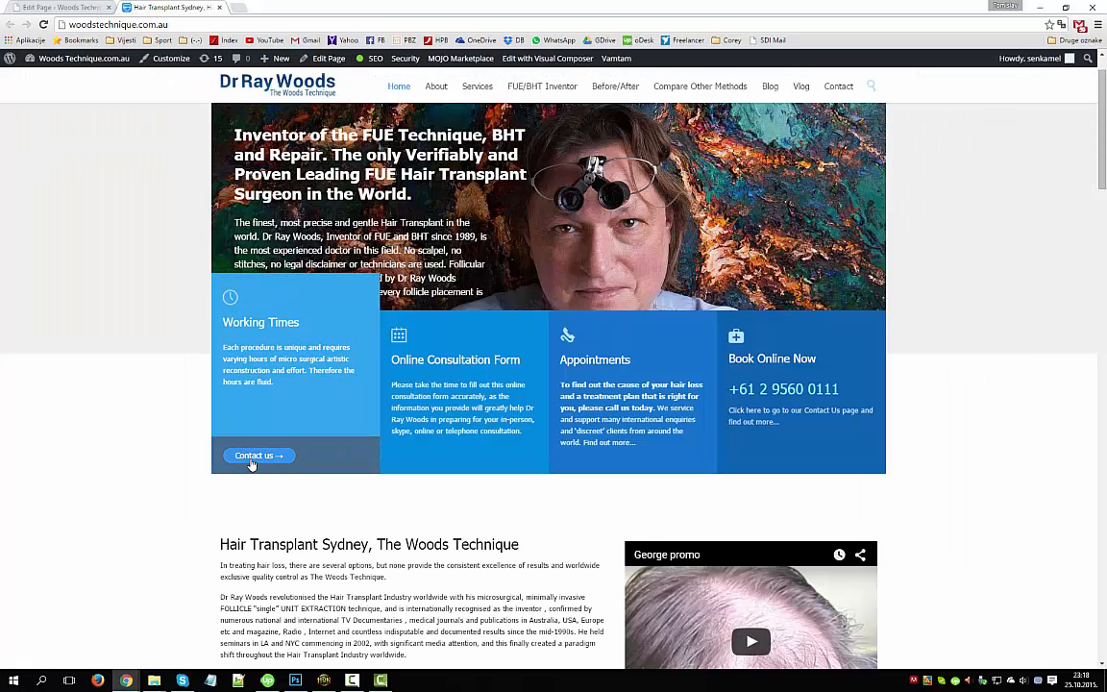
click(84, 6)
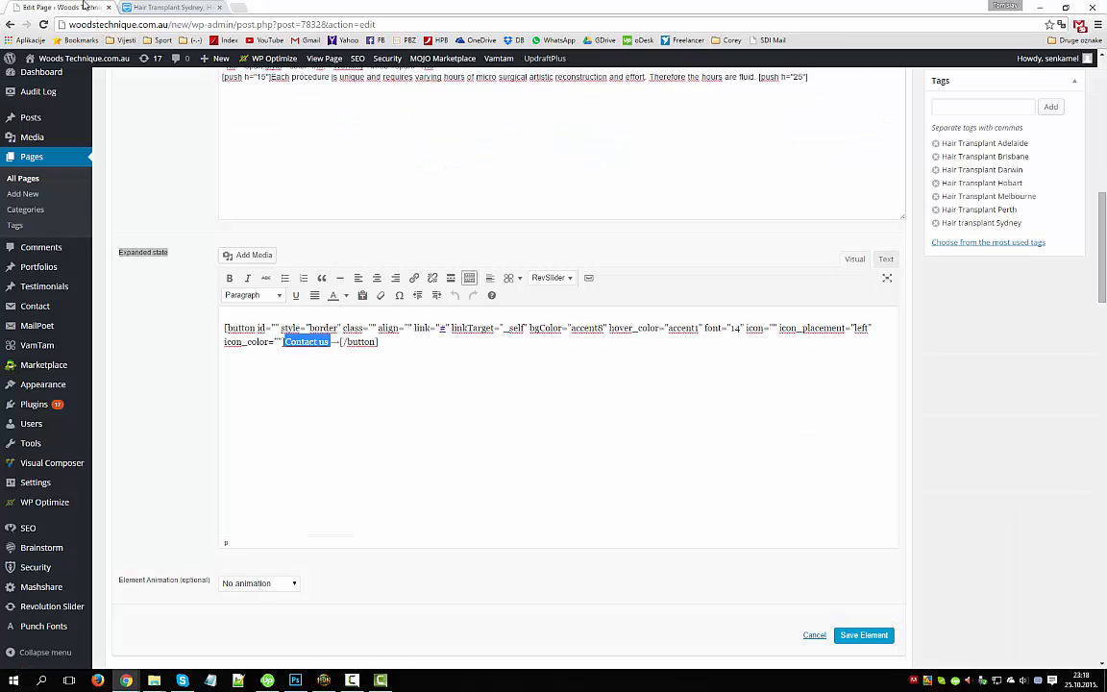
Inspect the address behind the # link in the expanded state's Contact us button shortcode.
drag(441, 329, 445, 329)
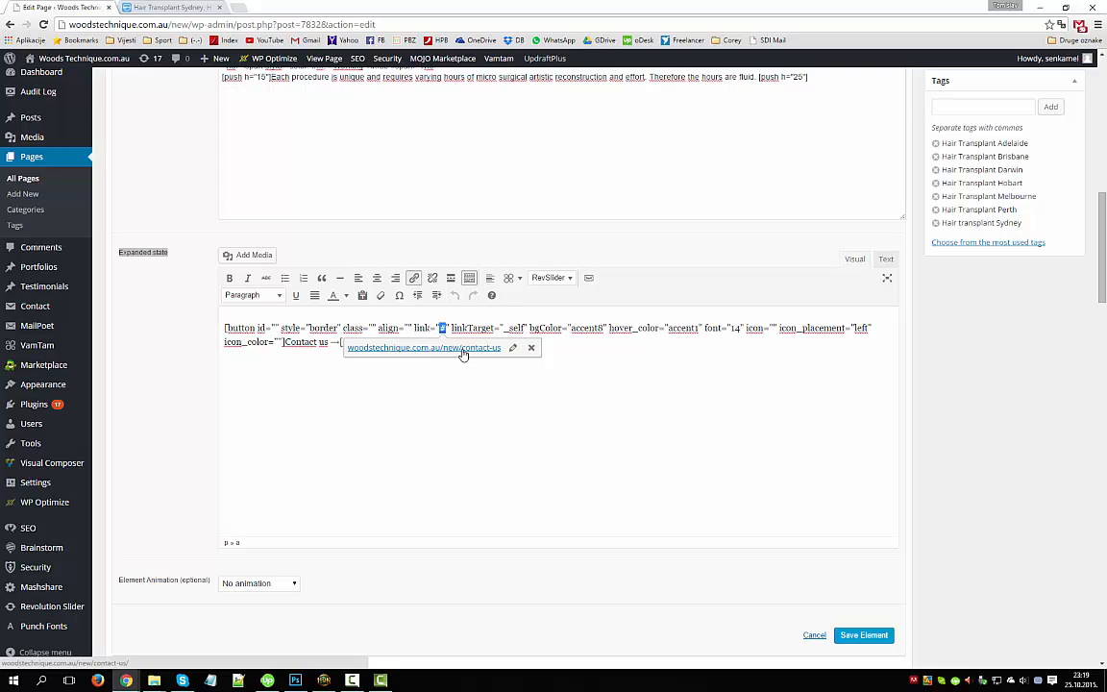
click(455, 327)
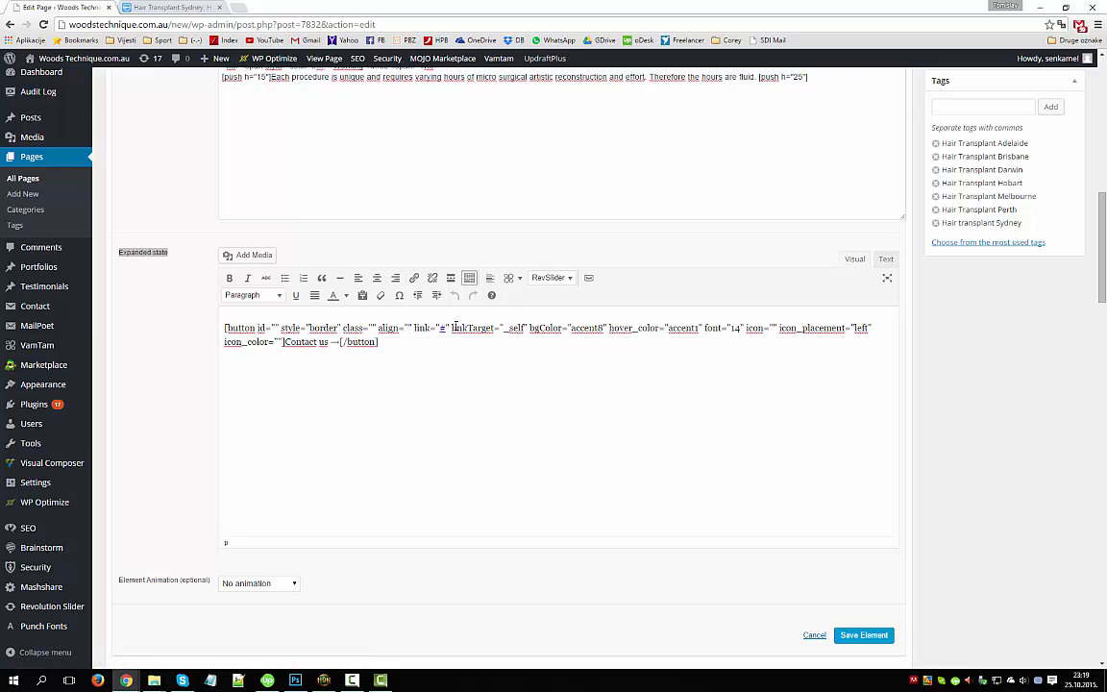
click(442, 328)
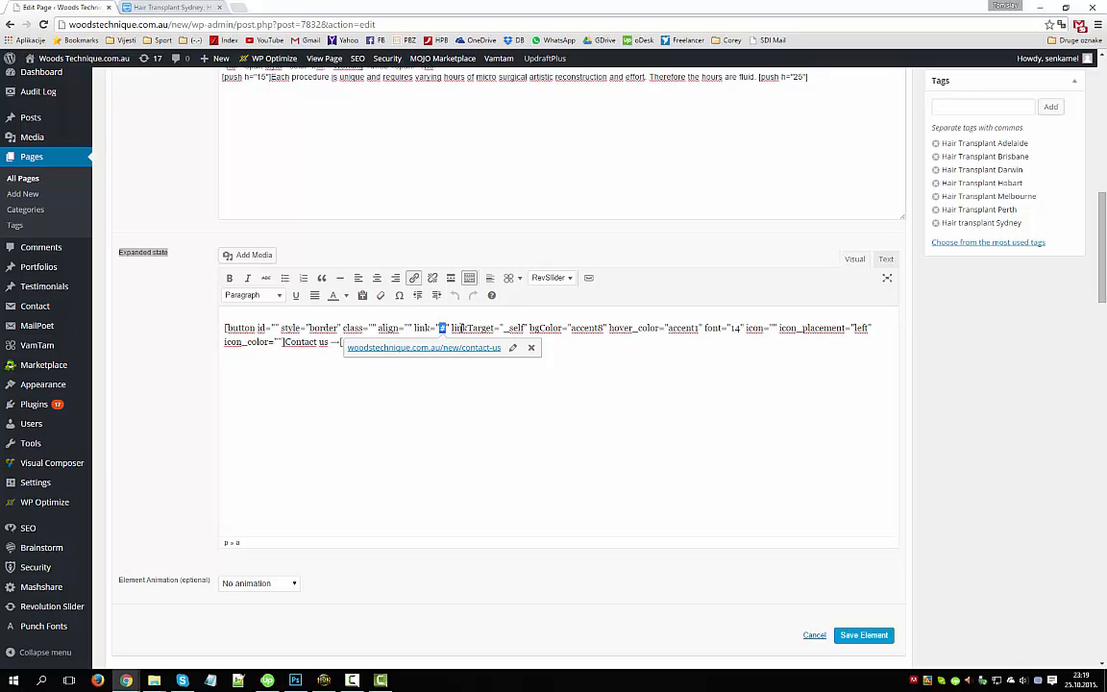
click(332, 379)
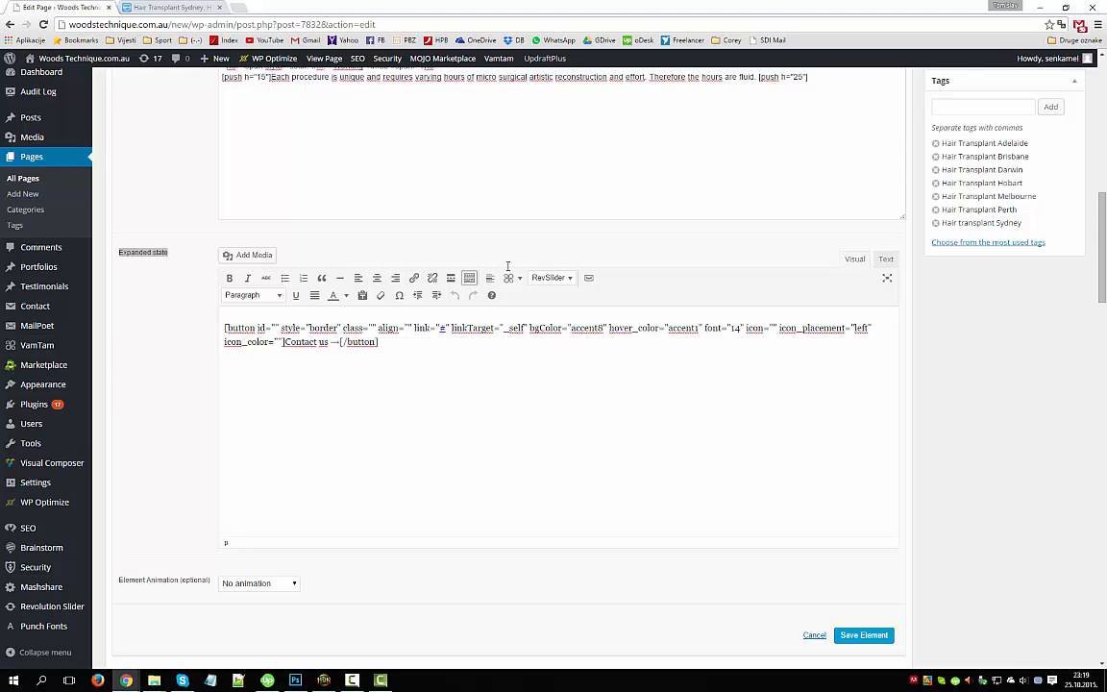
Review the Expandable Box's closed state icon choices and text settings against the clock icon on the live homepage.
scroll(488, 395, up, 4)
scroll(490, 395, up, 2)
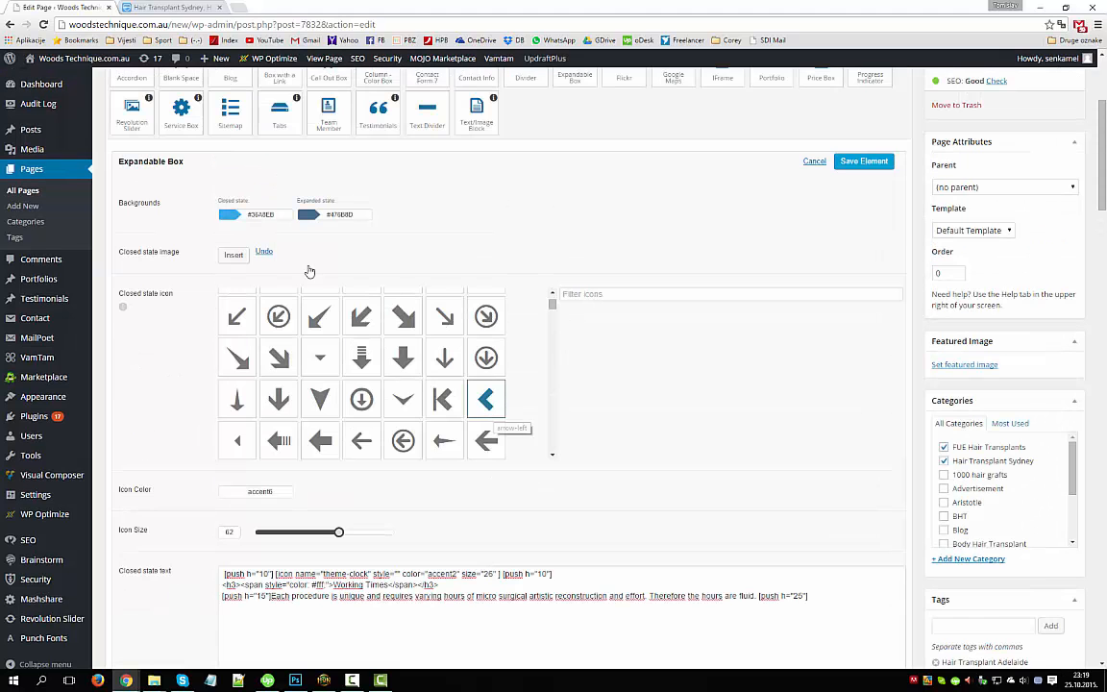
click(140, 7)
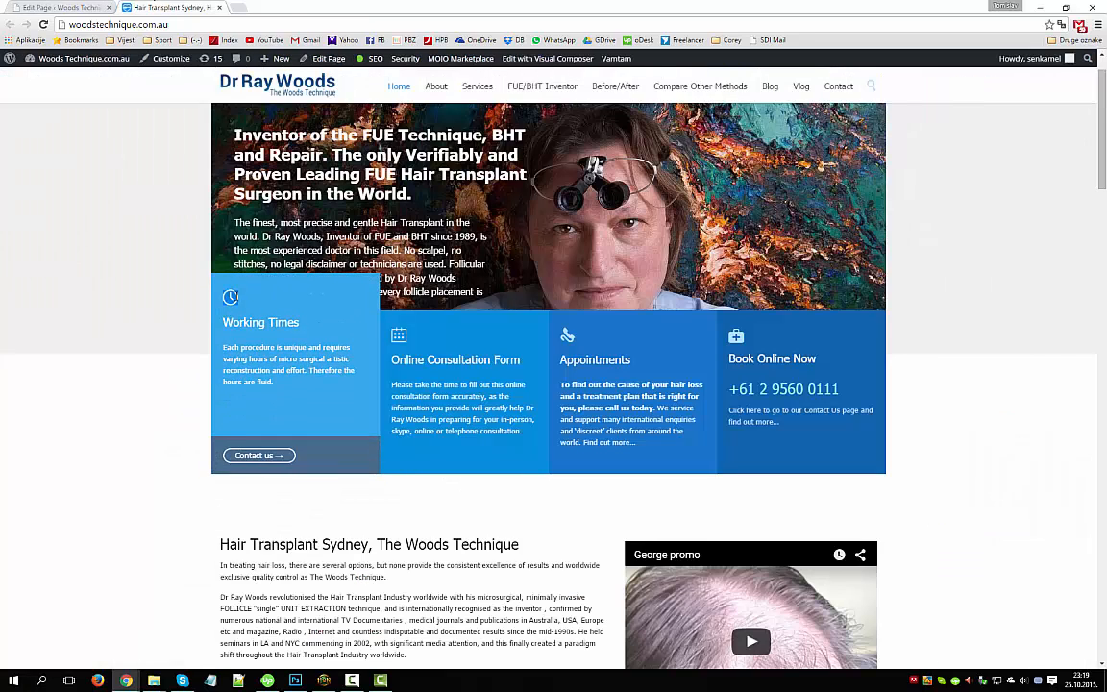
key(ctrl+Tab)
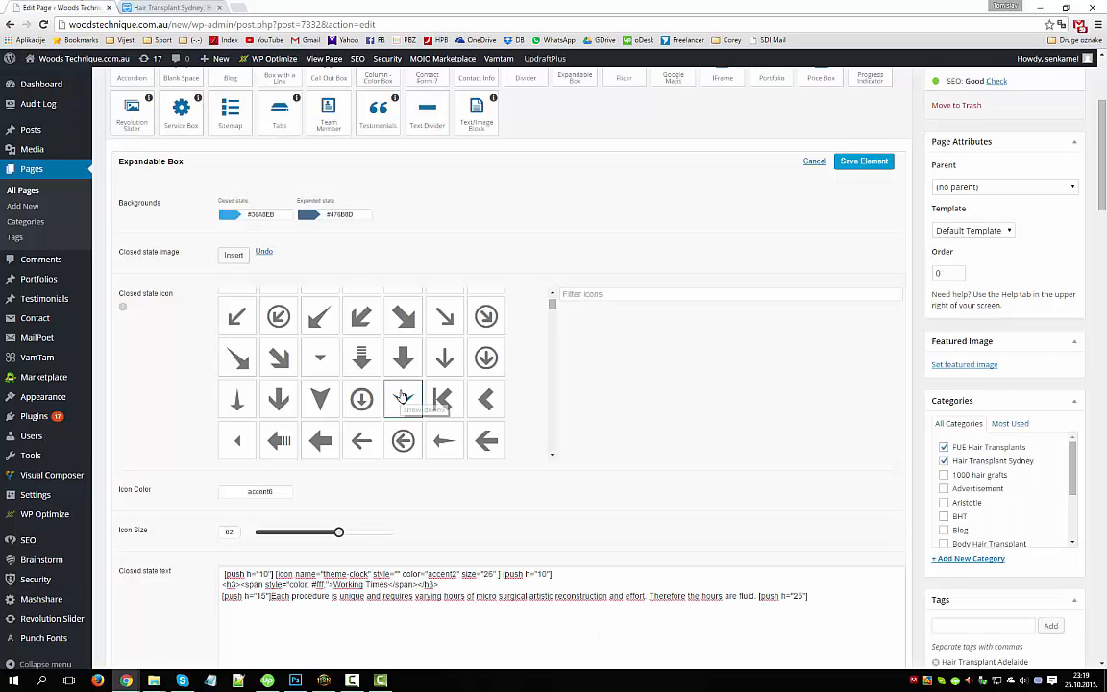
scroll(401, 391, down, 3)
scroll(669, 450, down, 1)
scroll(670, 450, down, 1)
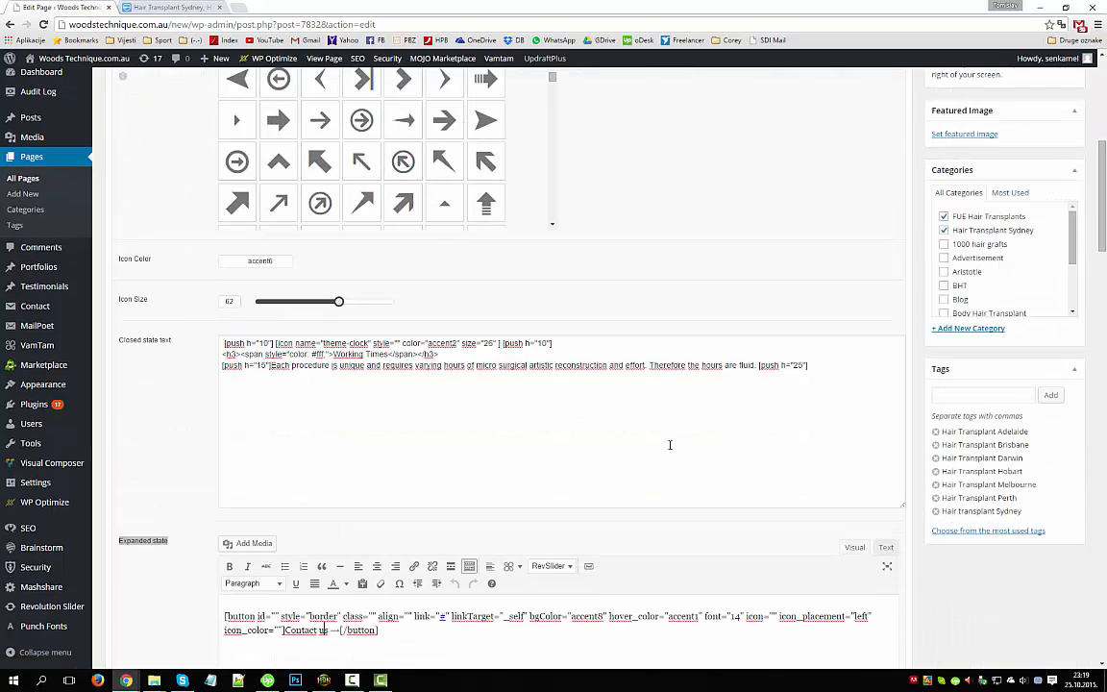
scroll(668, 441, up, 3)
scroll(408, 420, up, 5)
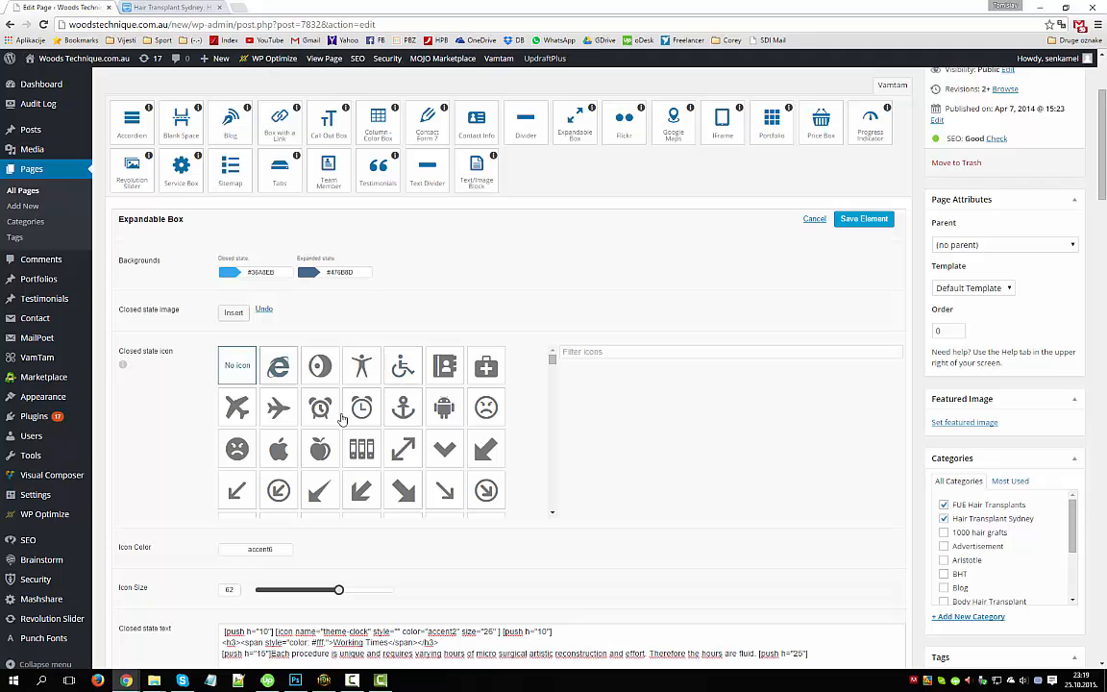
scroll(361, 380, down, 10)
scroll(353, 378, down, 3)
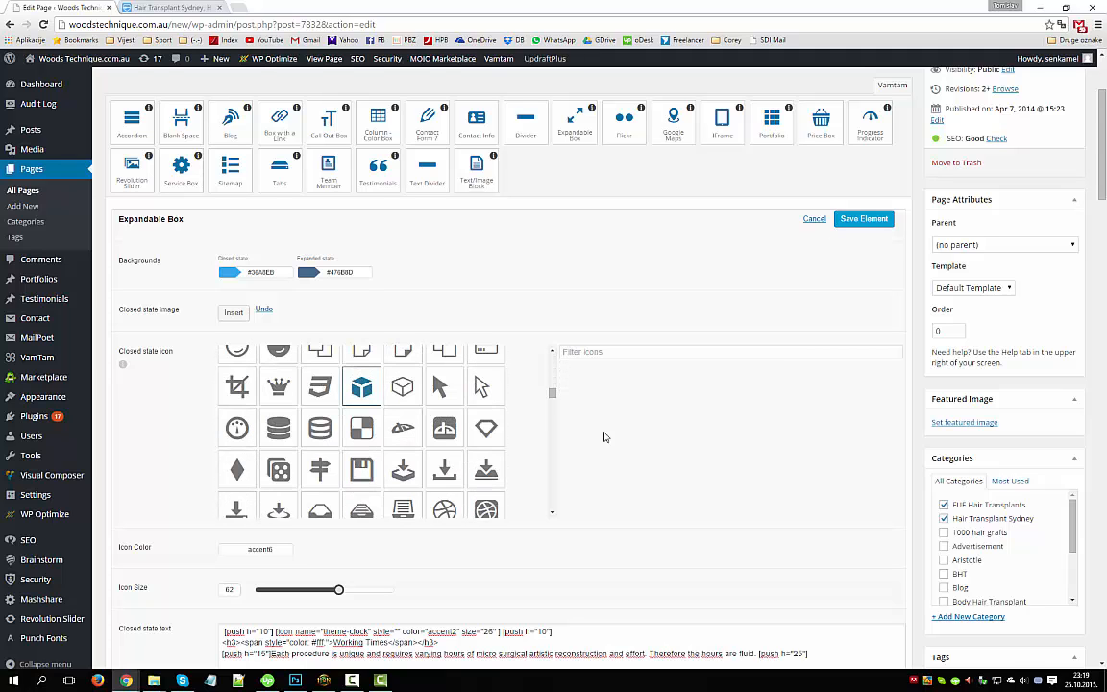
Cancel editing of the Expandable Box without saving and return to the builder's column list.
scroll(692, 470, down, 6)
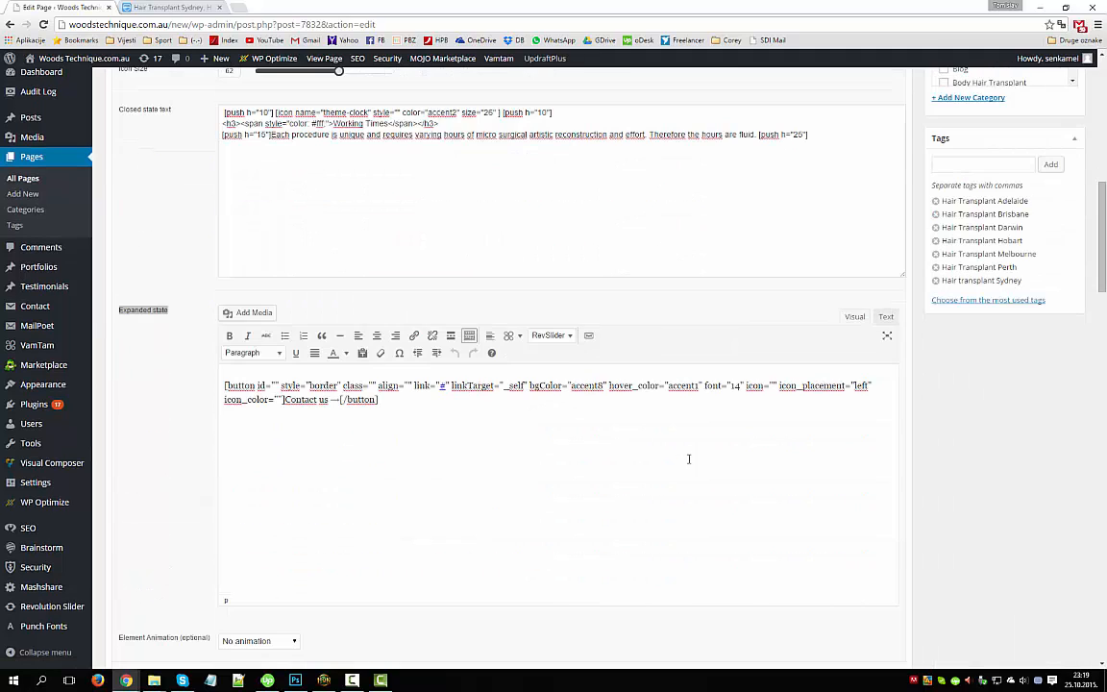
scroll(865, 459, down, 3)
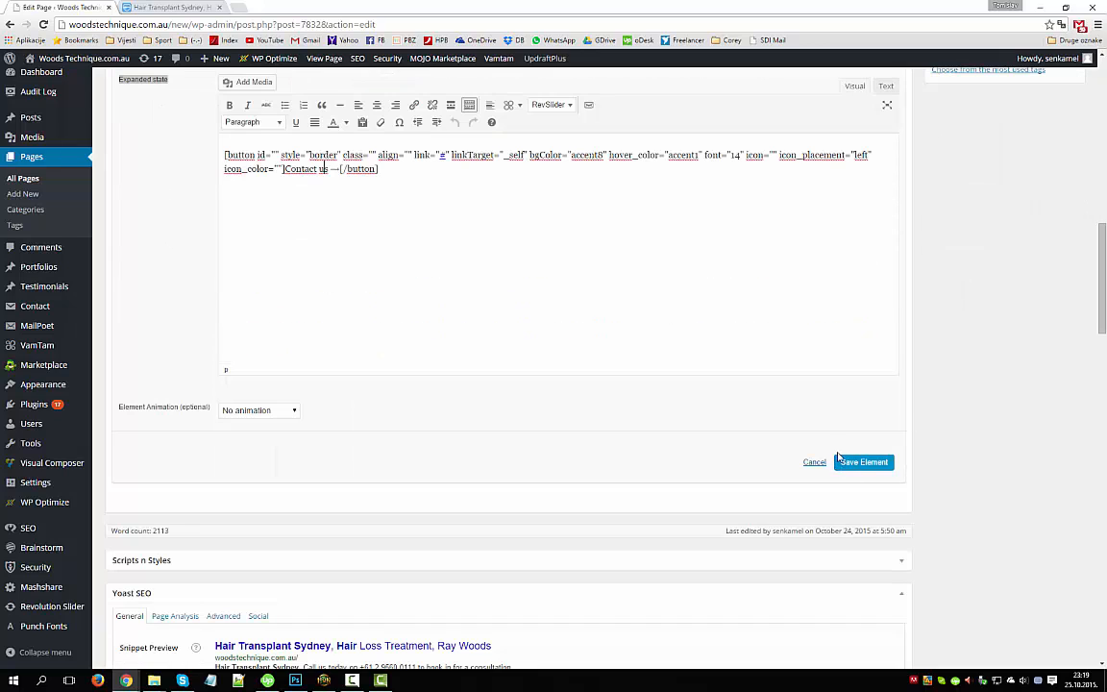
click(814, 467)
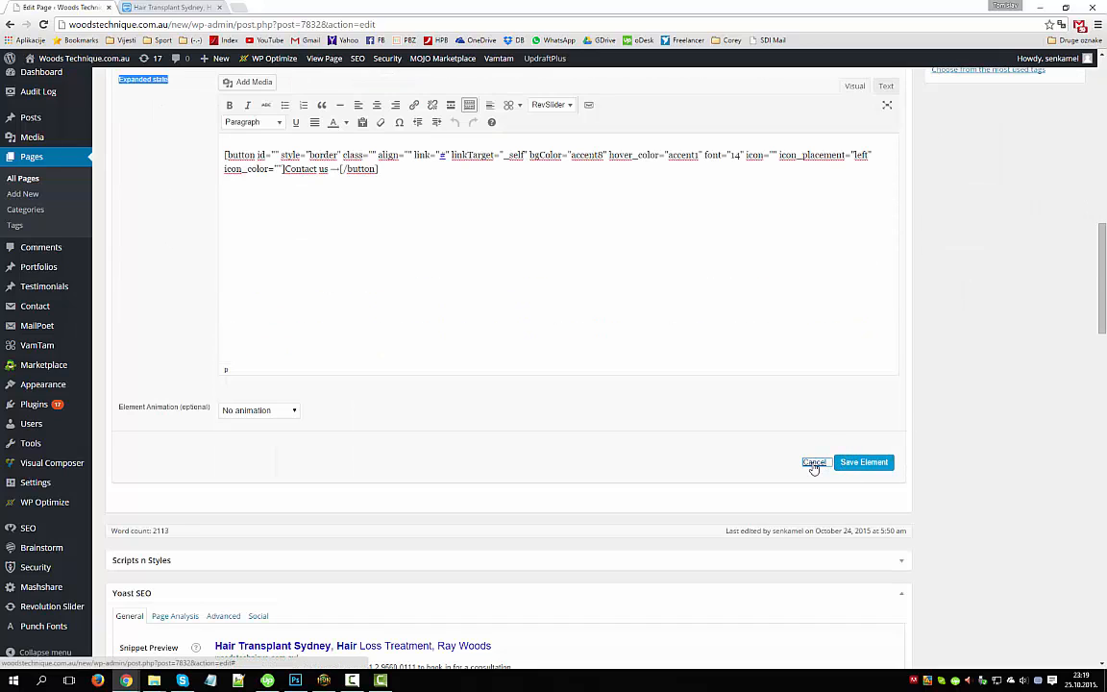
scroll(634, 358, up, 5)
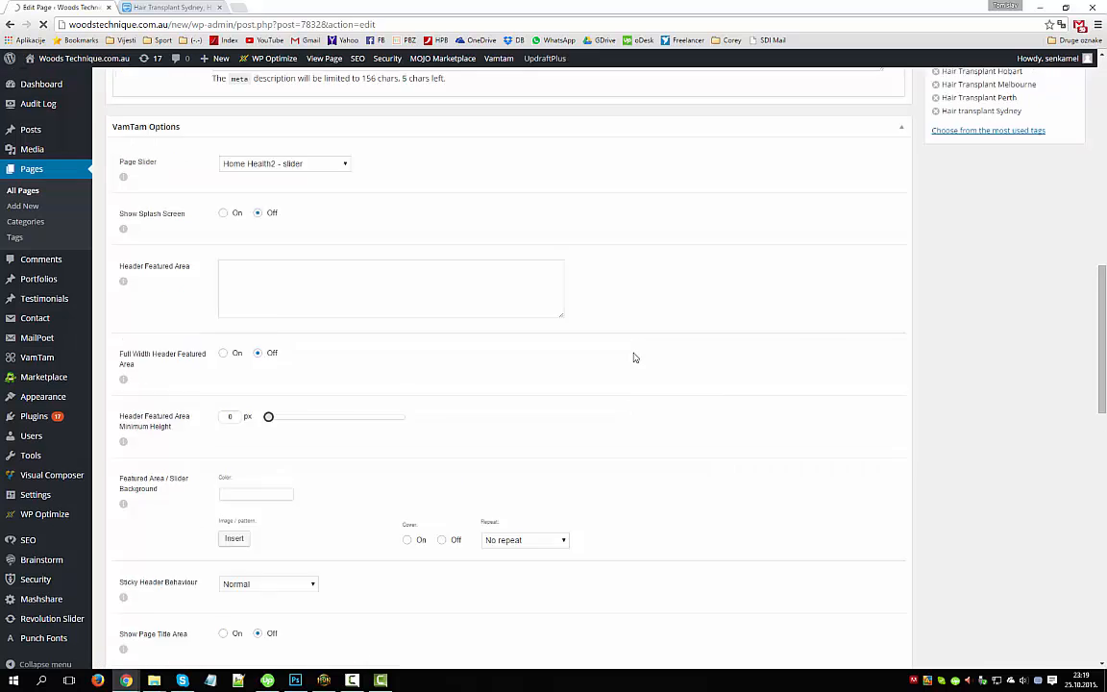
scroll(635, 357, up, 5)
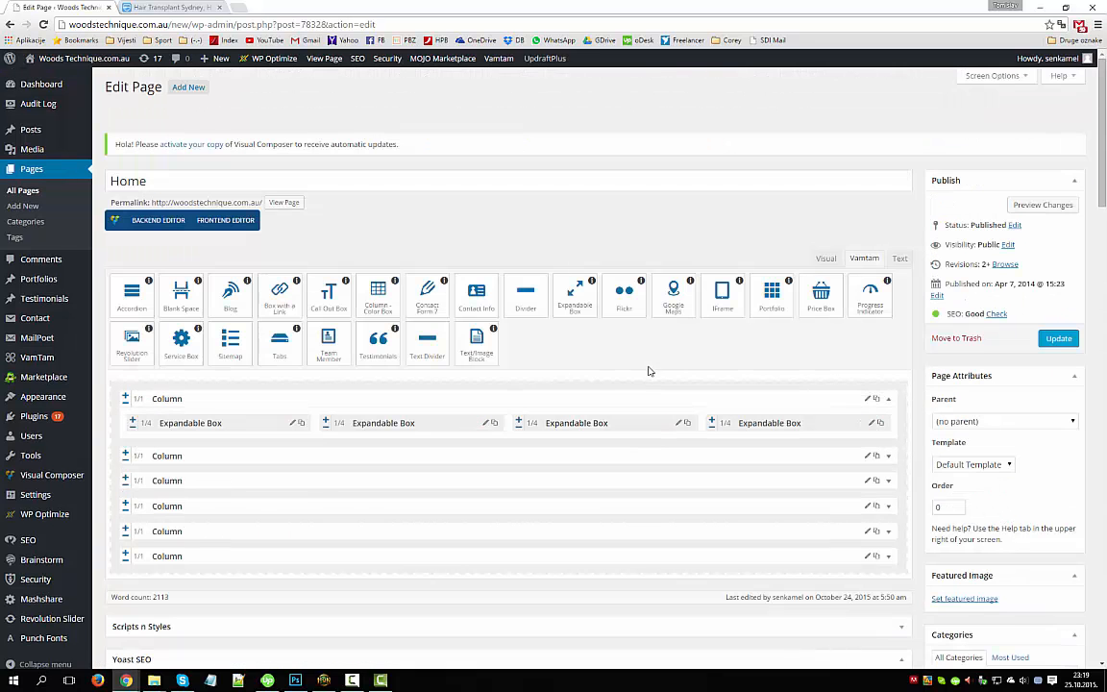
Expand the second column in the builder and compare its Text/Image Blocks with the live section below the four boxes.
click(887, 456)
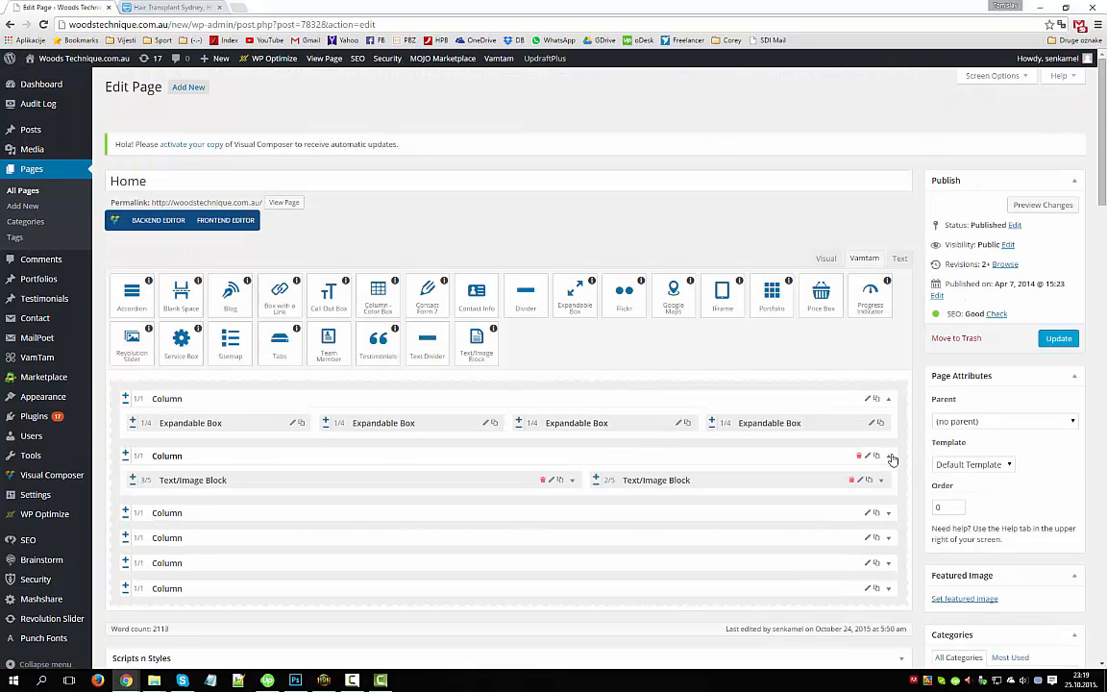
click(120, 7)
scroll(299, 388, down, 3)
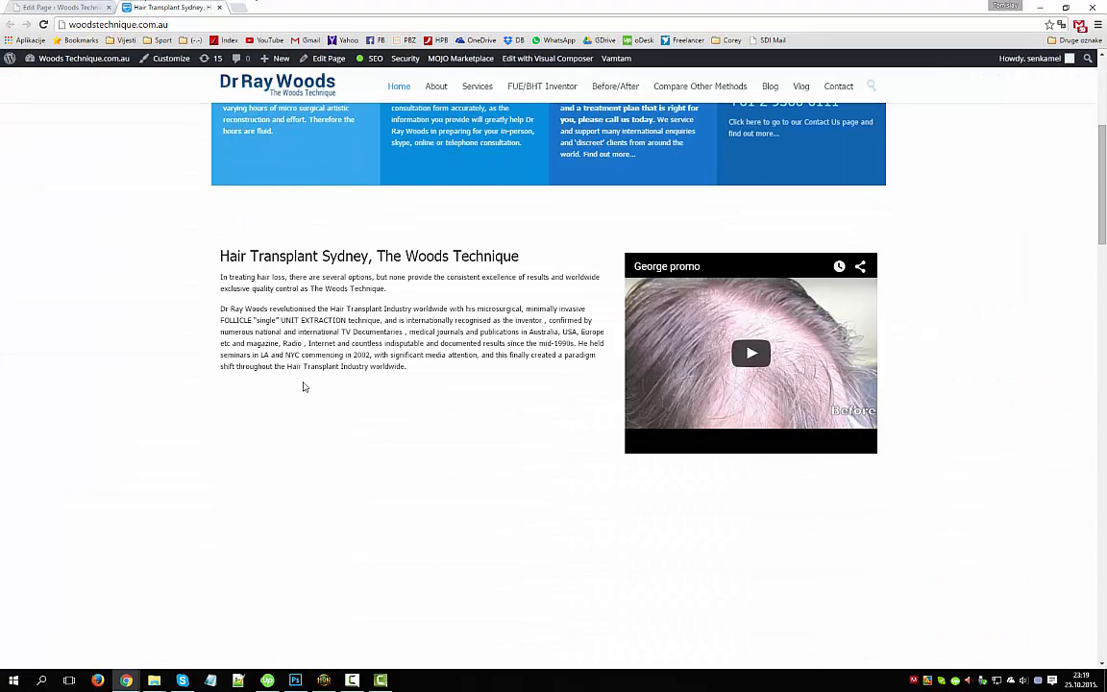
Compare the live homepage's Hair Transplant Sydney text and adjacent video with the second column's two Text/Image Blocks.
drag(221, 255, 439, 372)
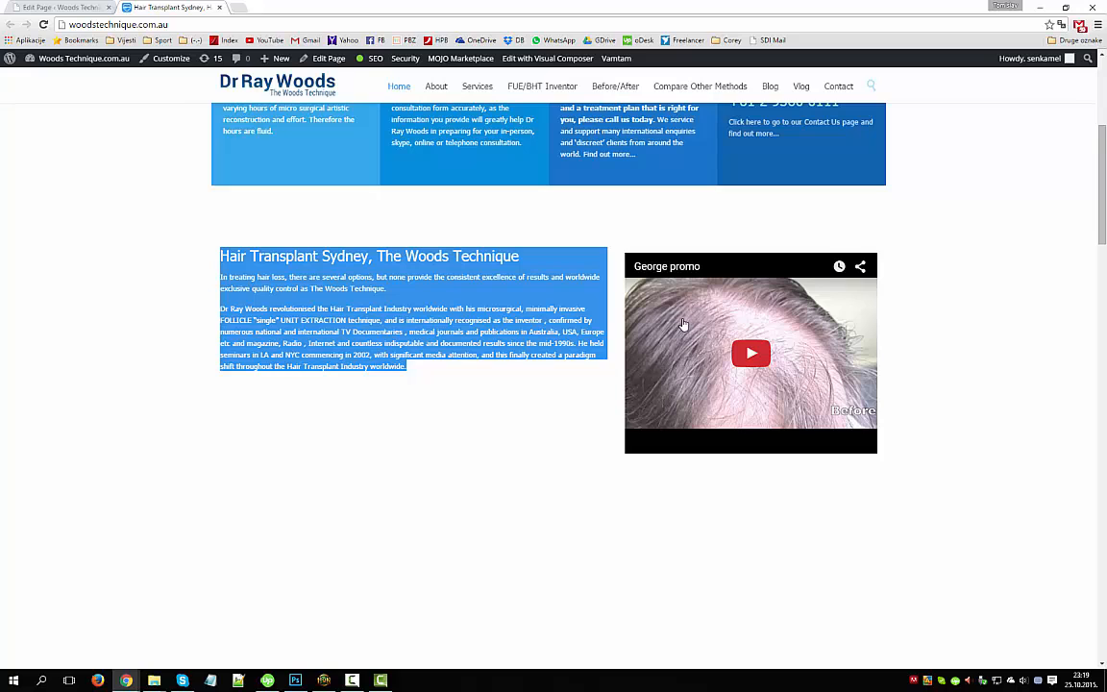
click(93, 7)
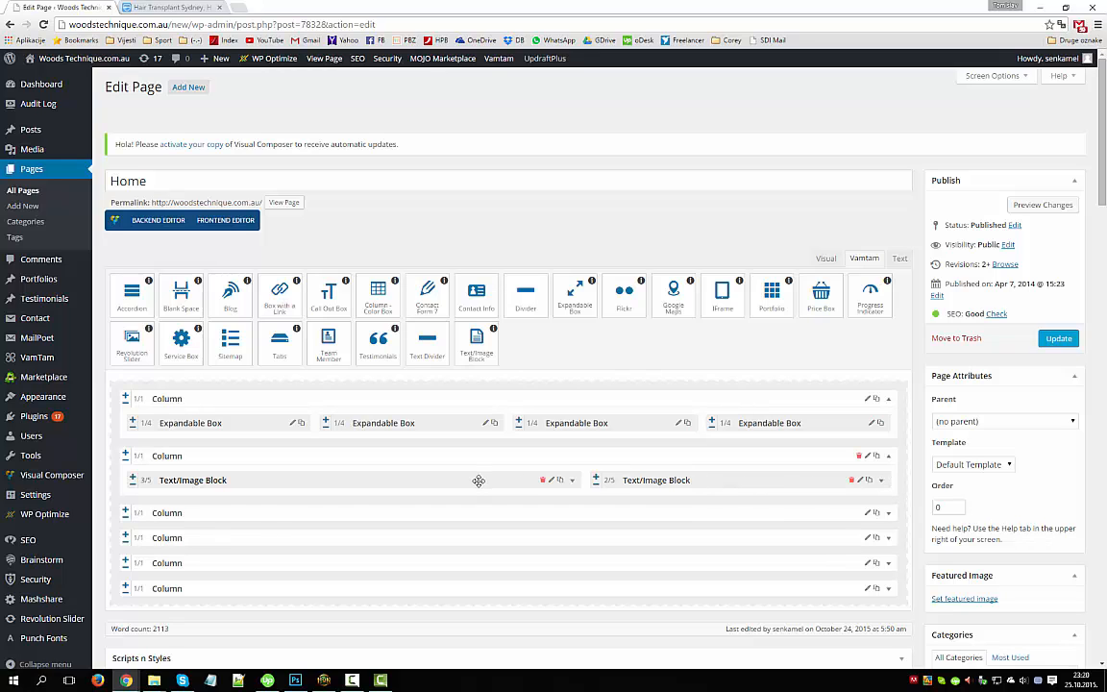
click(150, 7)
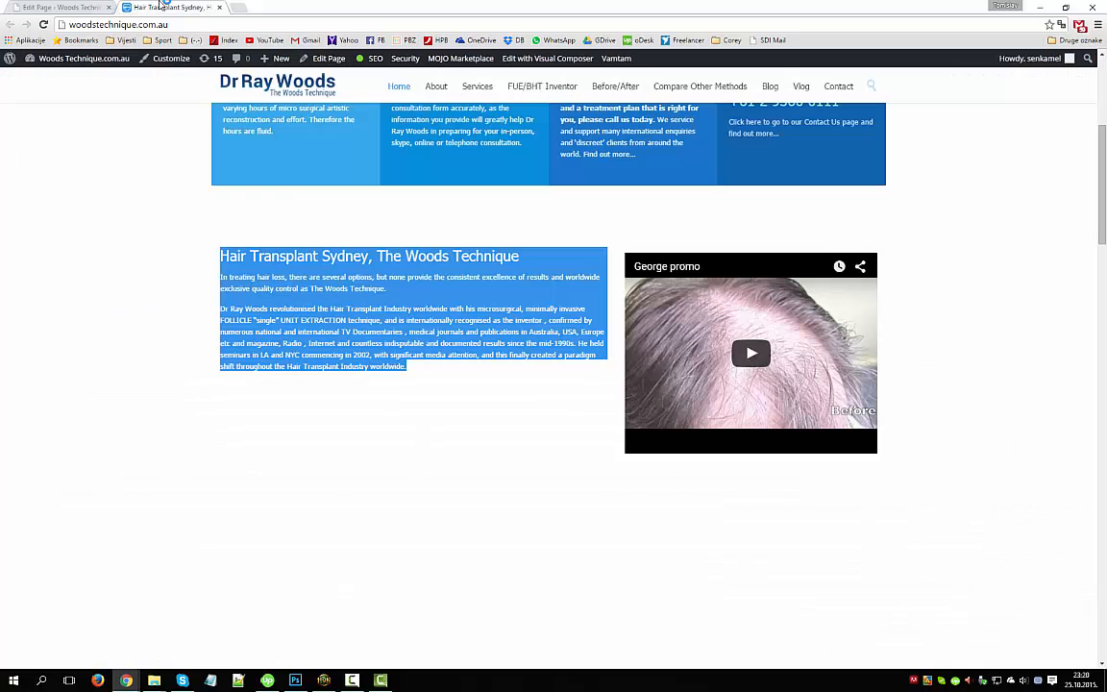
click(68, 7)
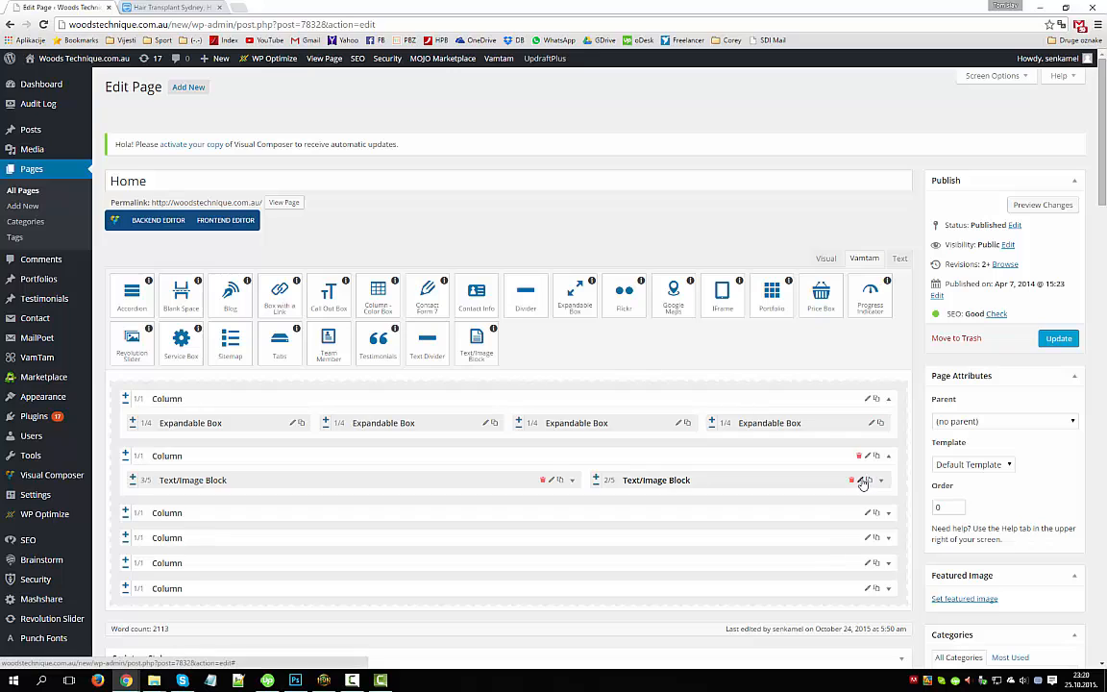
Try swapping the order of the two Text/Image Blocks in the second column, then restore their original order.
drag(860, 481, 862, 480)
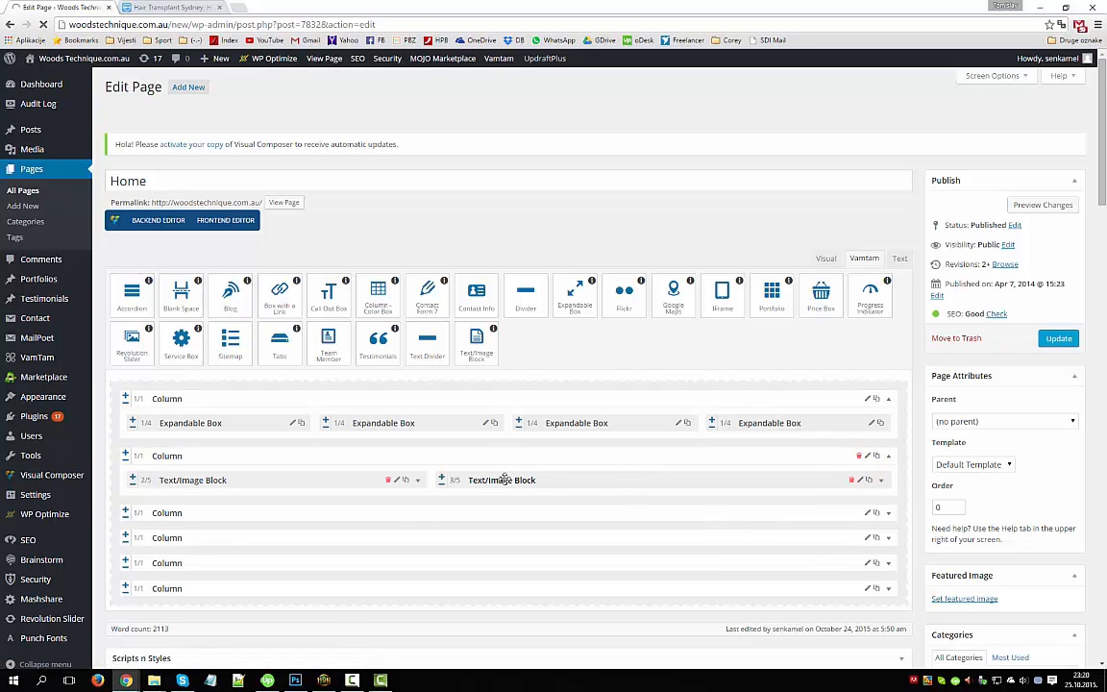
drag(503, 480, 297, 481)
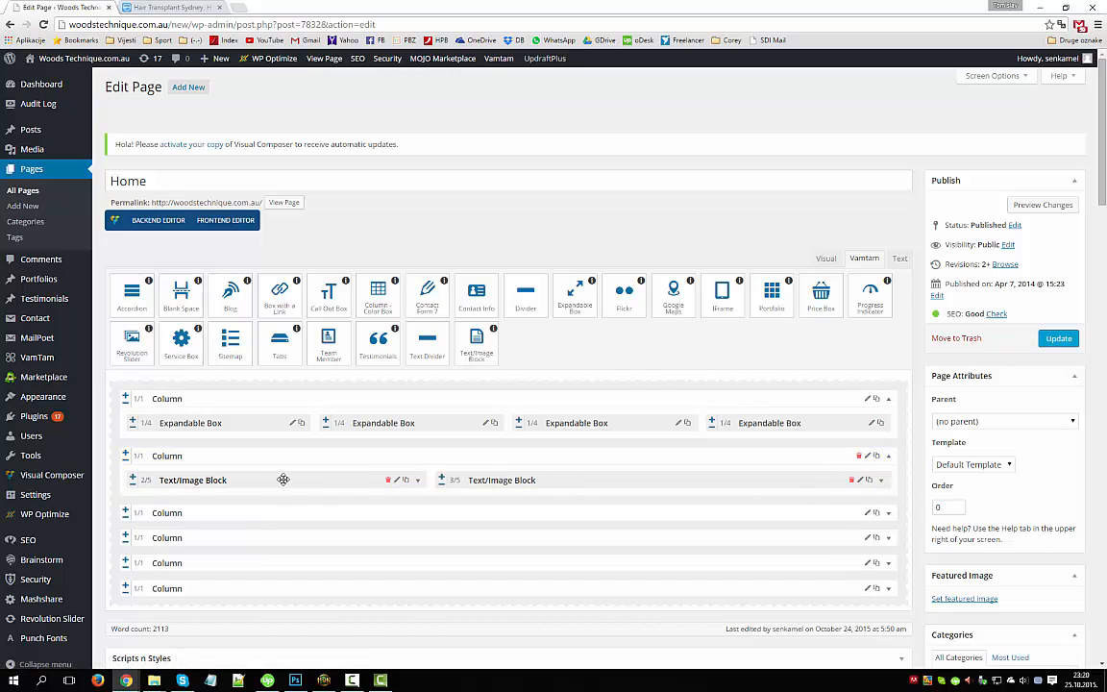
drag(282, 479, 822, 479)
drag(440, 477, 317, 486)
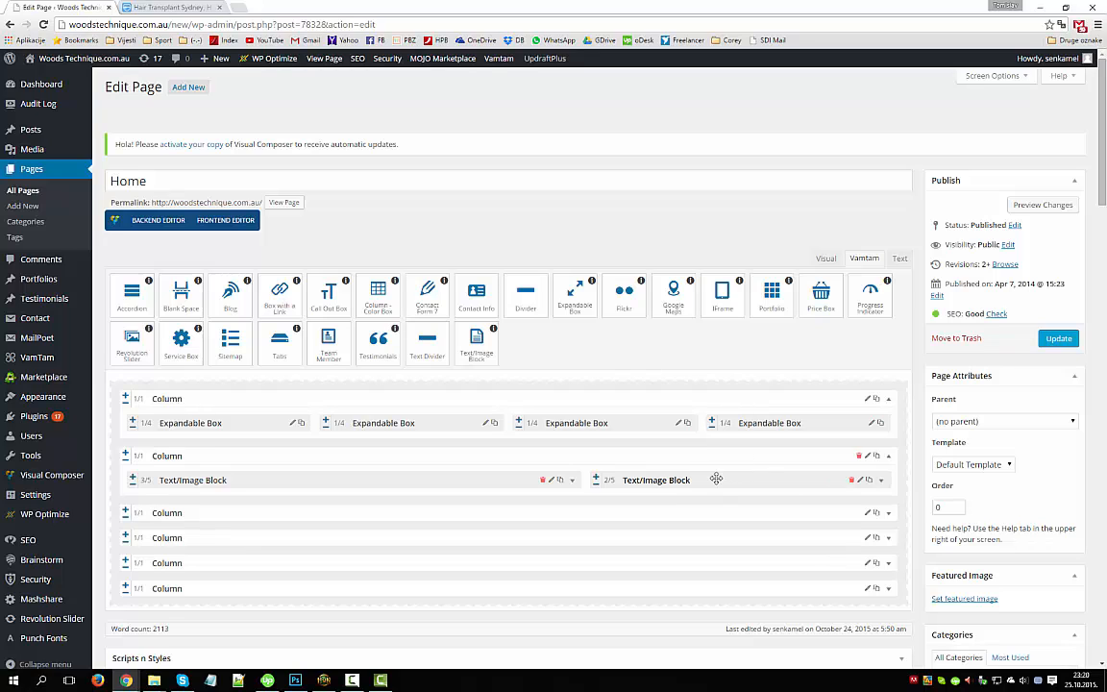
drag(716, 478, 664, 481)
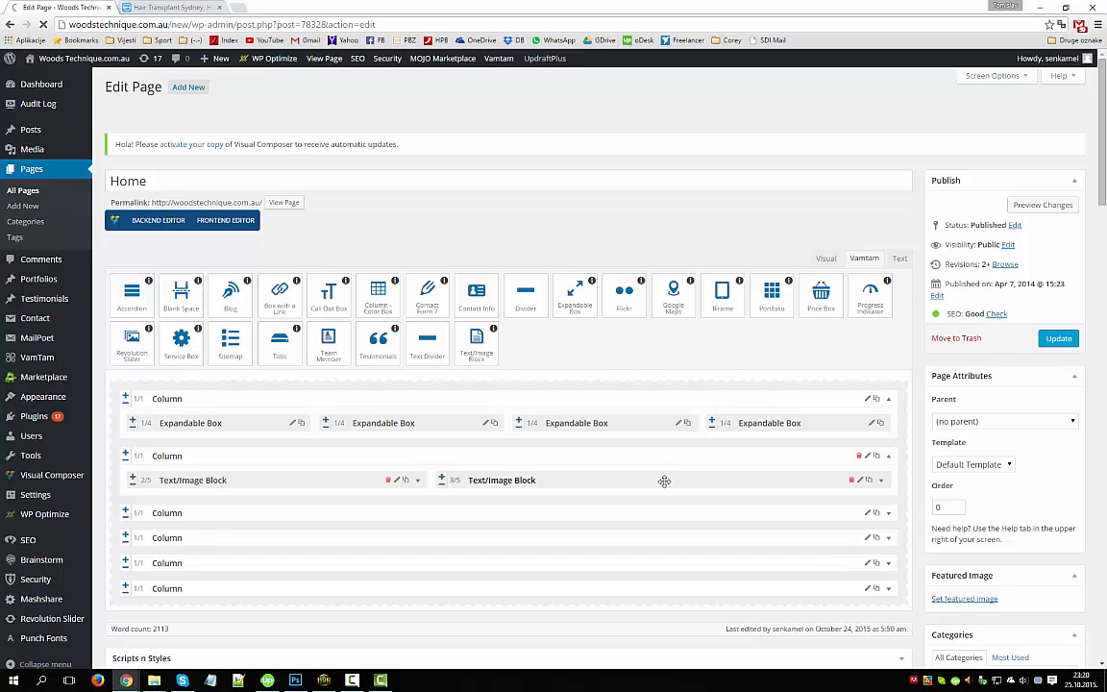
drag(512, 481, 461, 480)
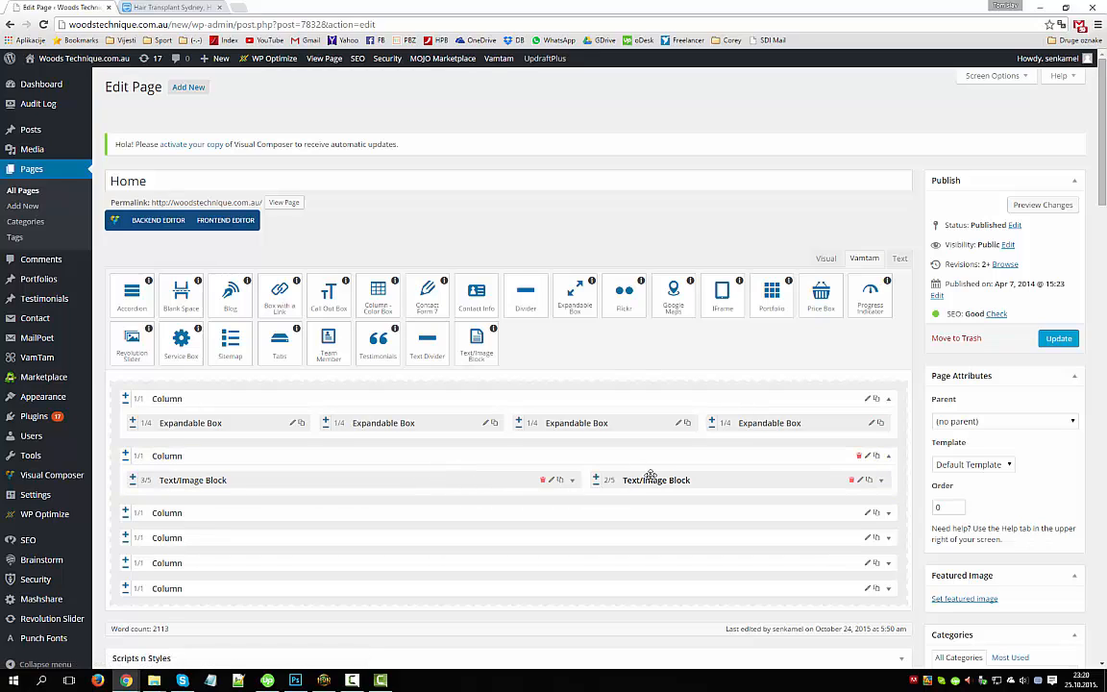
Open the second column's 2/5 Text/Image Block for editing and inspect its YouTube iframe code, including the height value, in text mode.
click(861, 482)
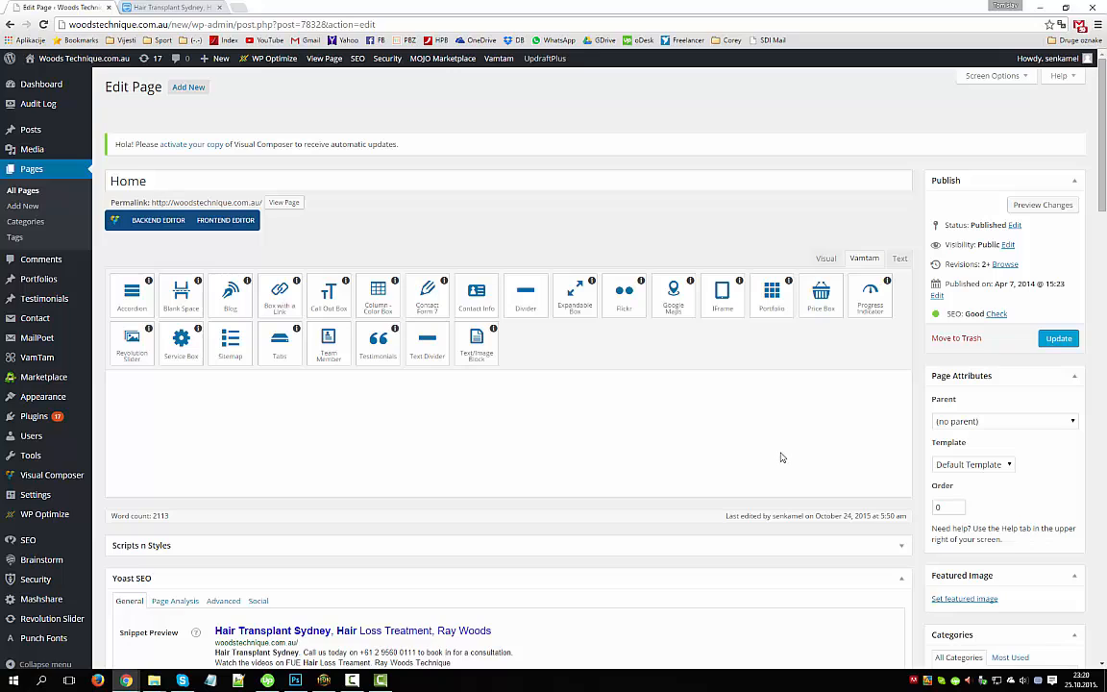
scroll(762, 457, down, 4)
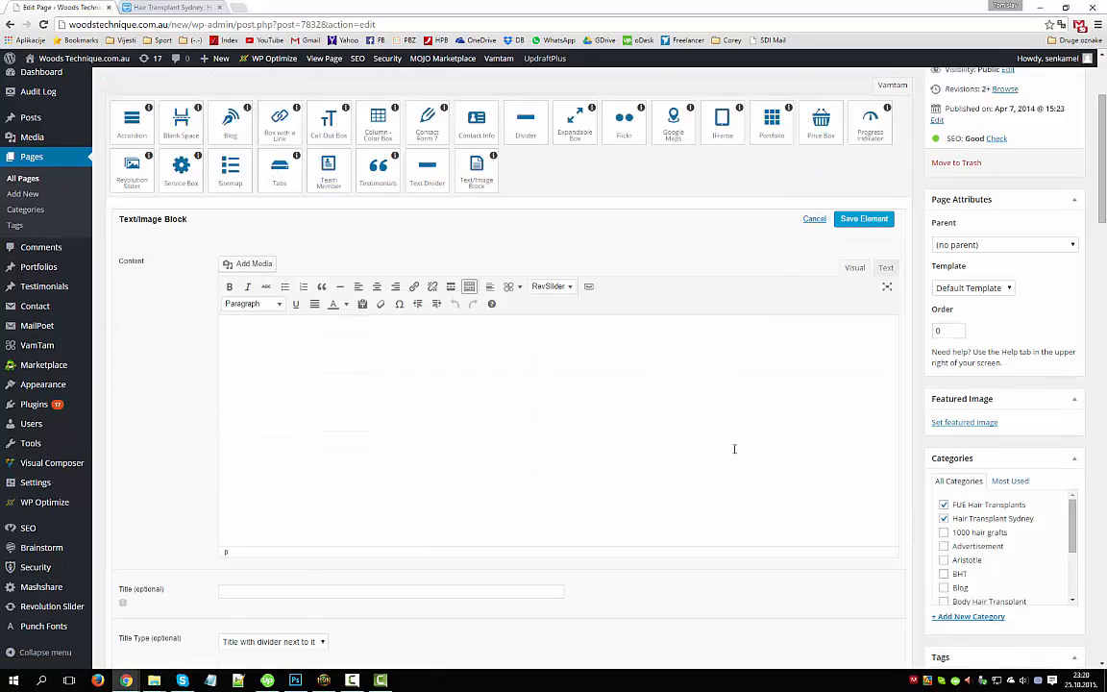
click(363, 435)
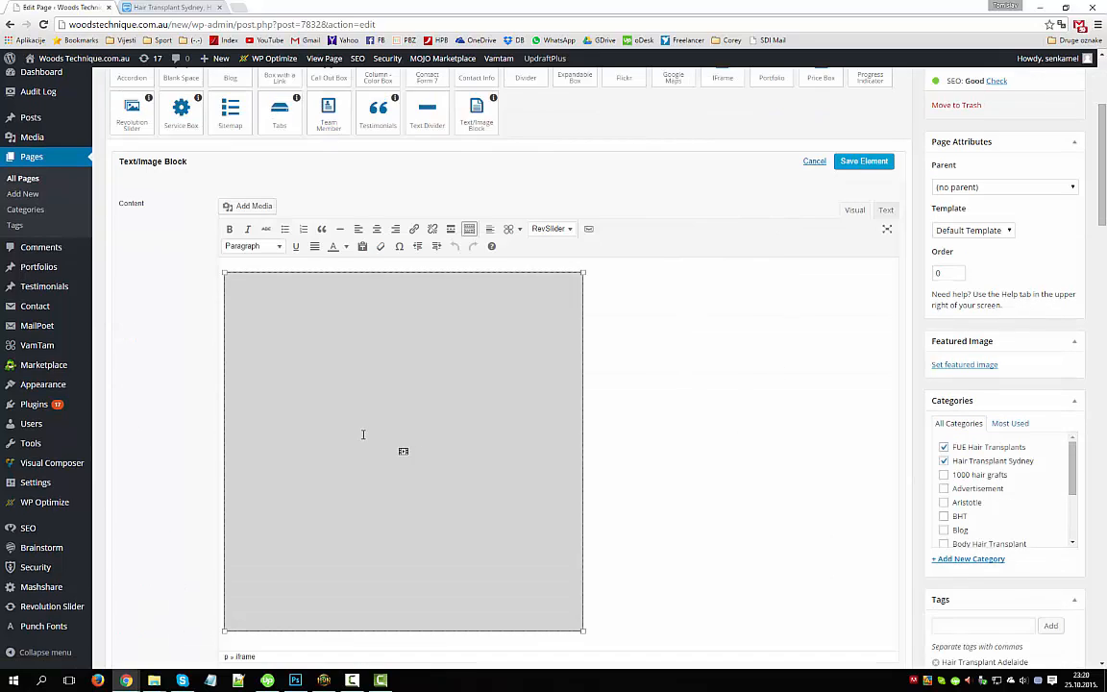
click(885, 212)
drag(827, 253, 199, 205)
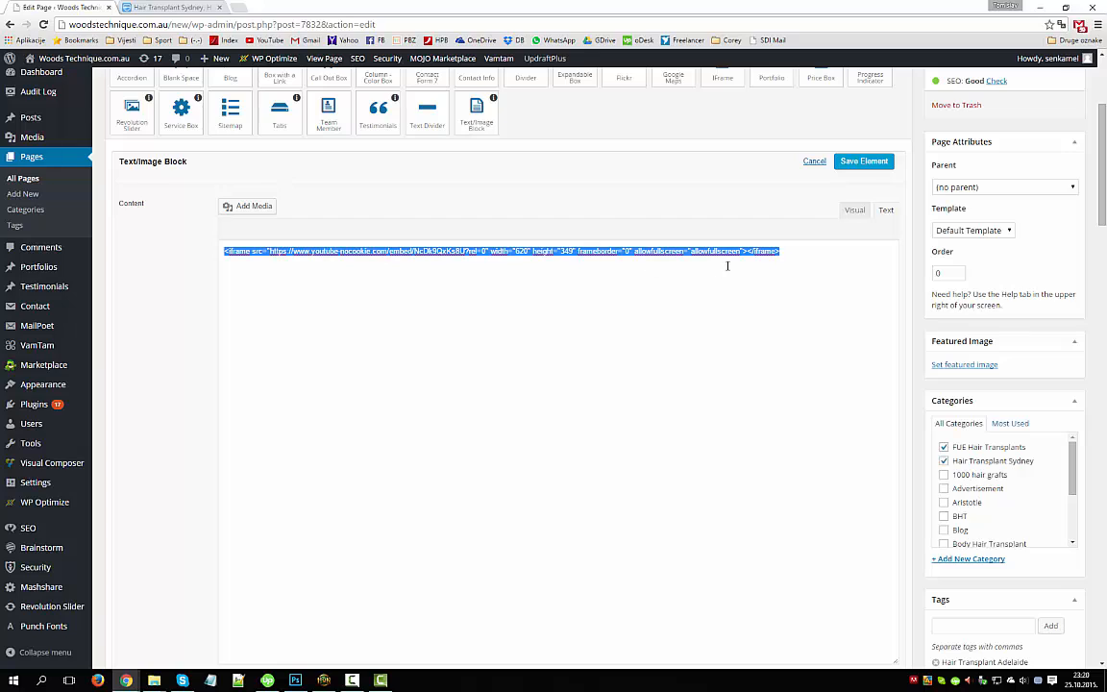
click(827, 250)
drag(793, 238, 16, 245)
click(486, 252)
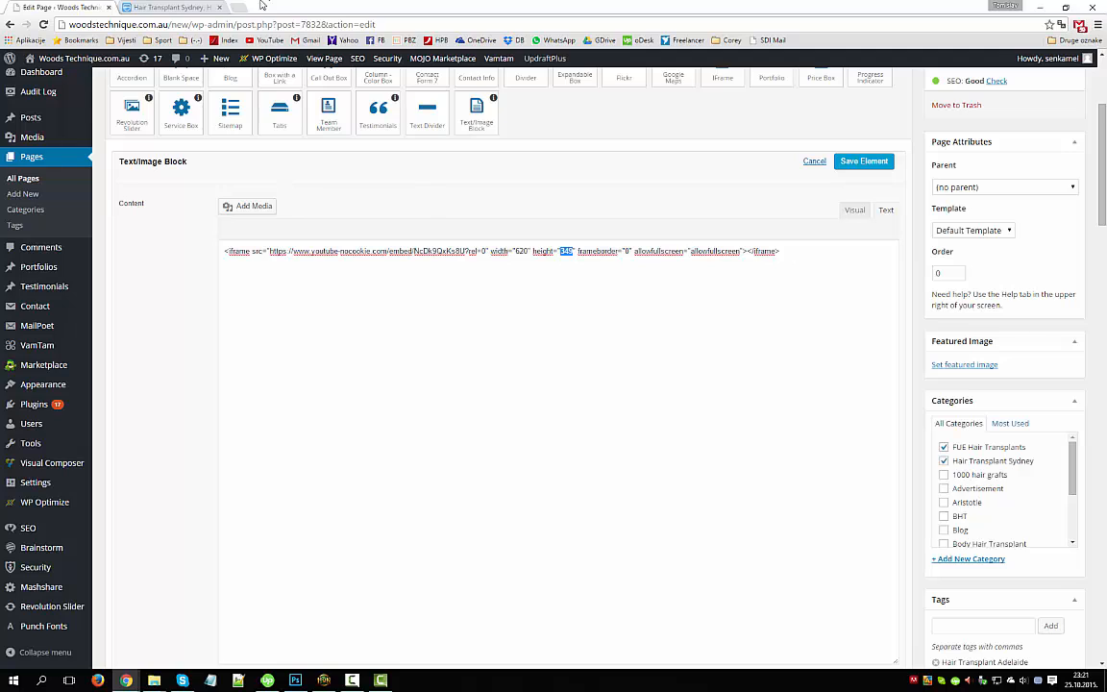
Check the embedded video on the live homepage and cancel editing of its Text/Image Block without saving.
click(197, 7)
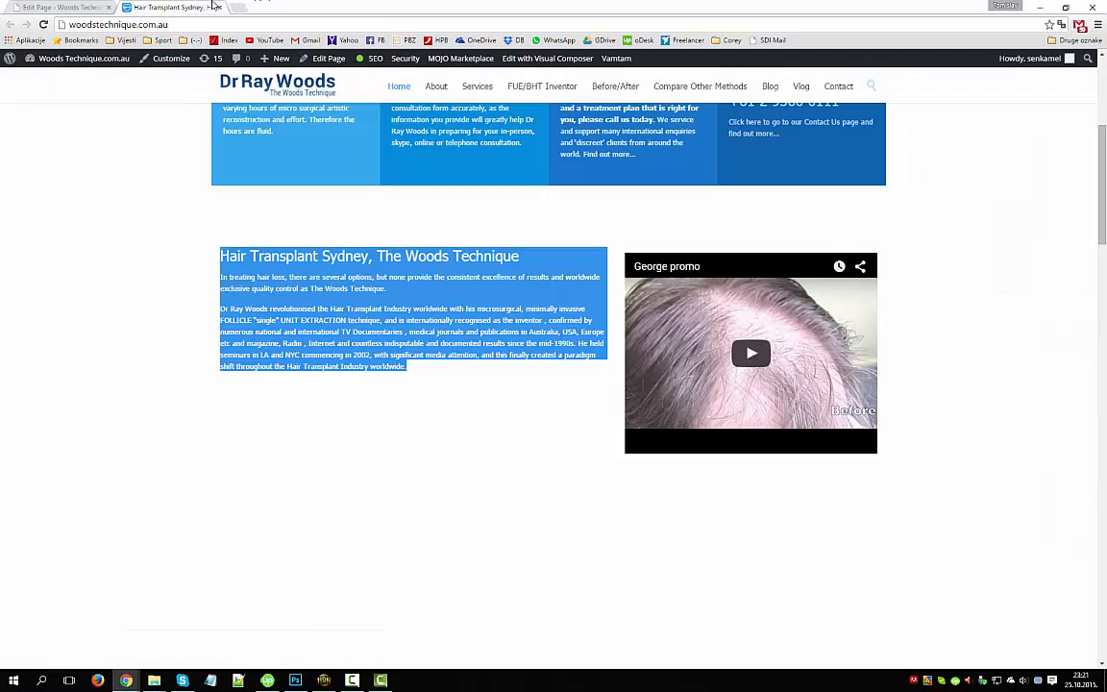
click(64, 6)
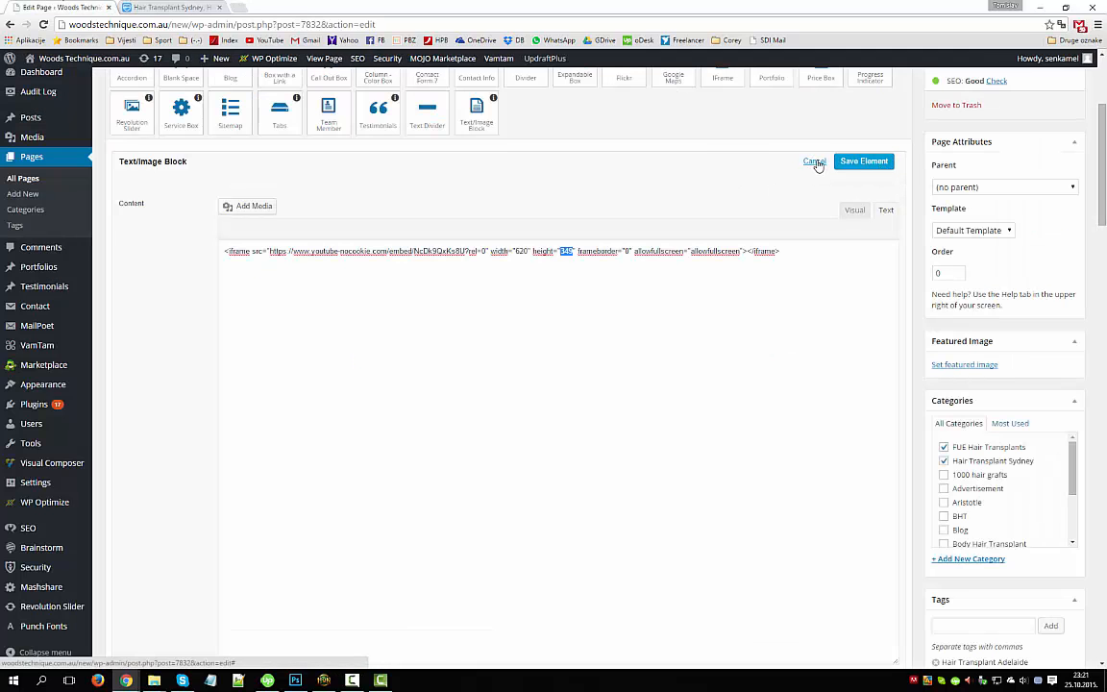
click(814, 162)
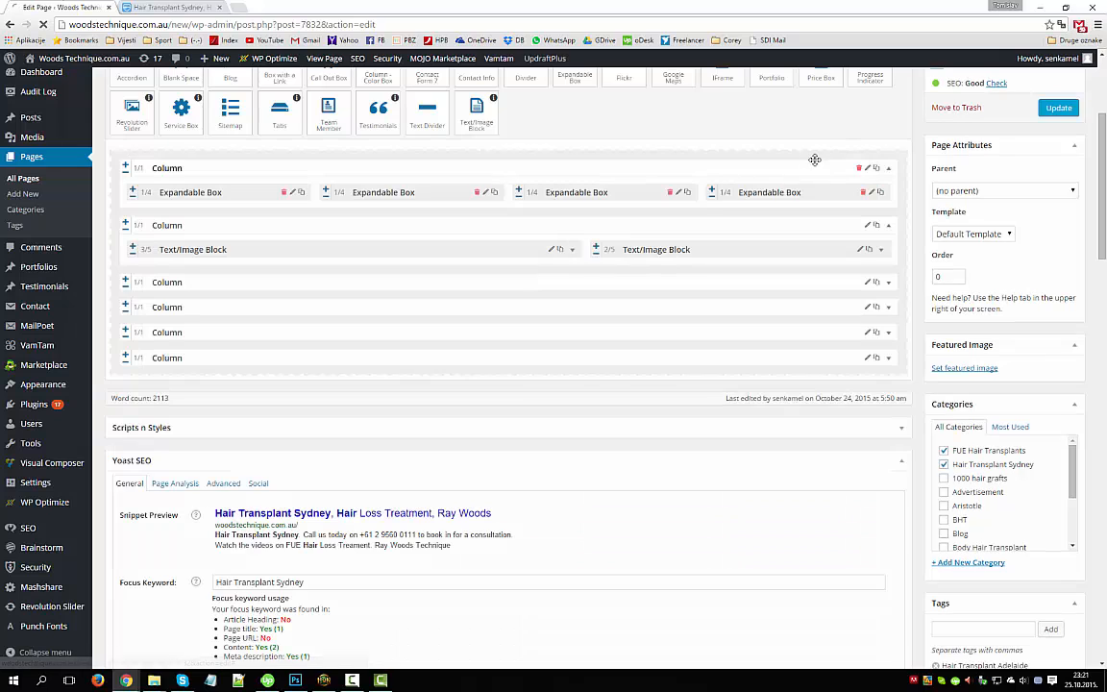
Review the heading and paragraphs in the second column's 3/5 Text/Image Block, and cancel editing without saving.
click(551, 249)
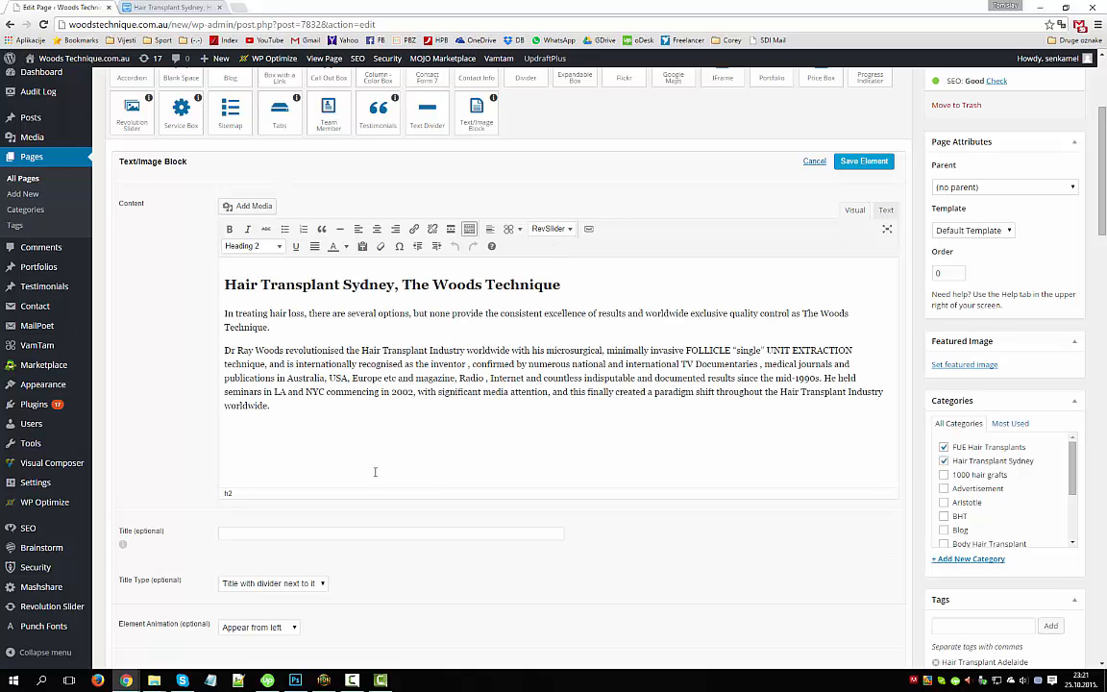
drag(375, 472, 197, 270)
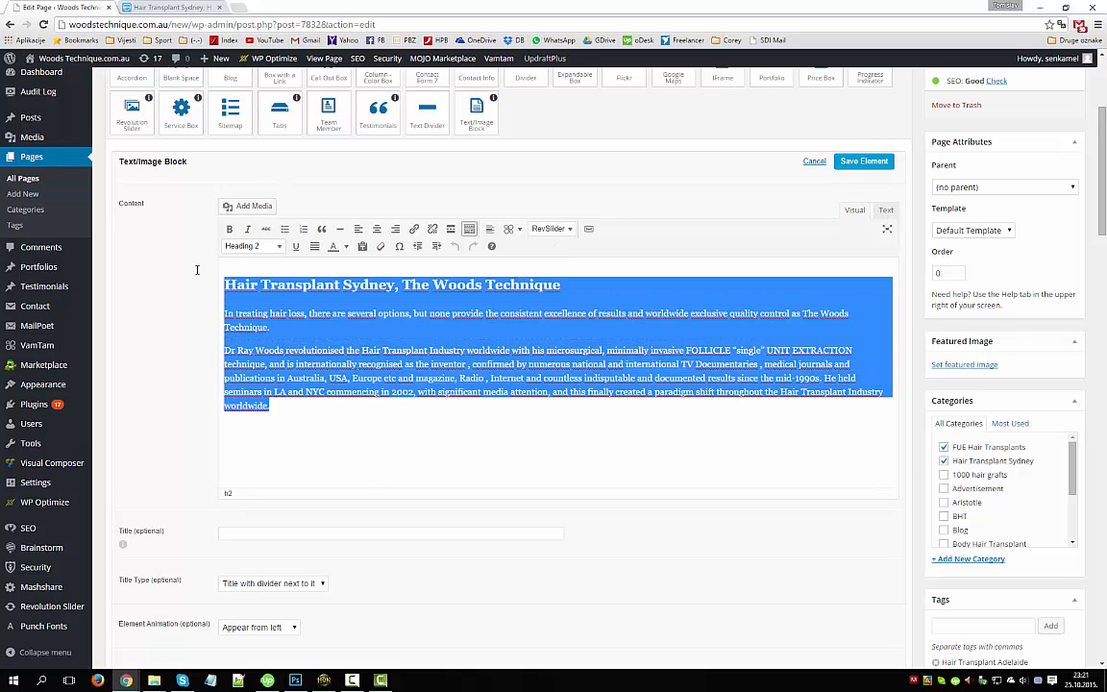
click(326, 392)
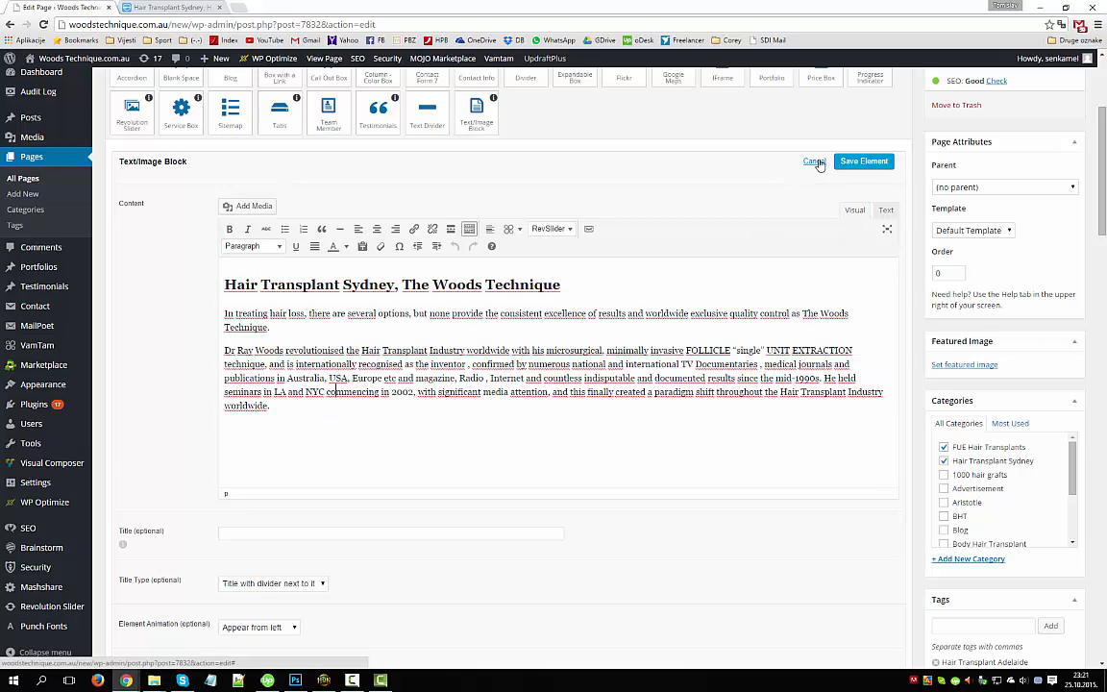
click(815, 161)
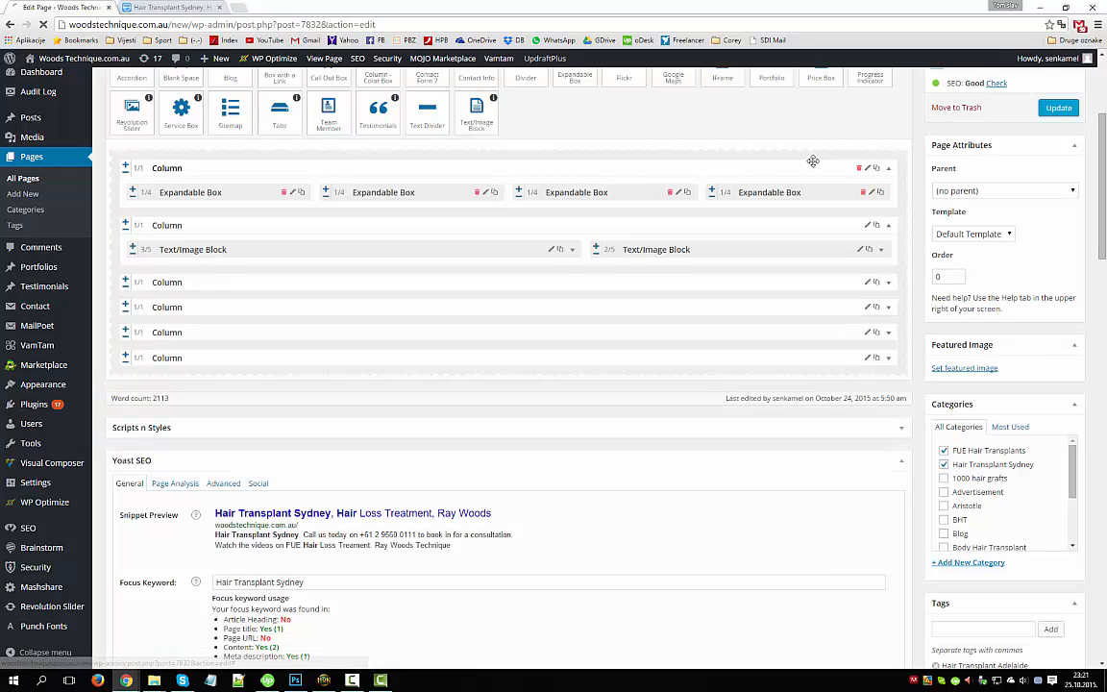
Expand the third column in the builder and examine the matching What Is a Hair Transplant? text and illustrations on the live homepage.
click(889, 282)
click(168, 7)
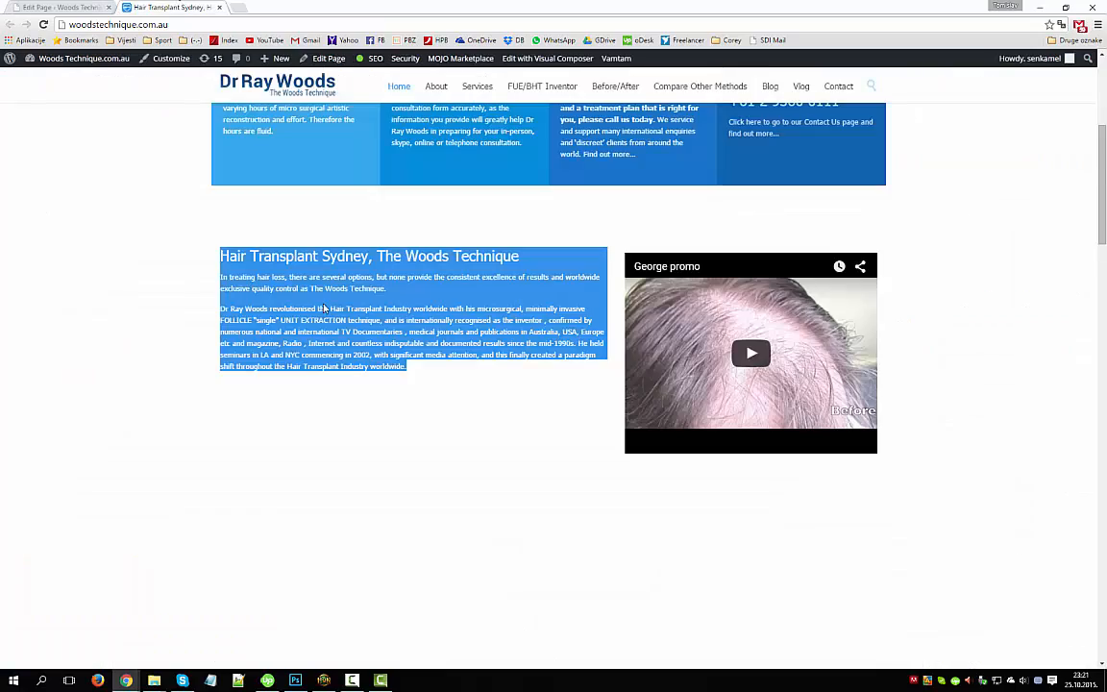
scroll(353, 369, down, 5)
drag(280, 196, 608, 618)
click(243, 143)
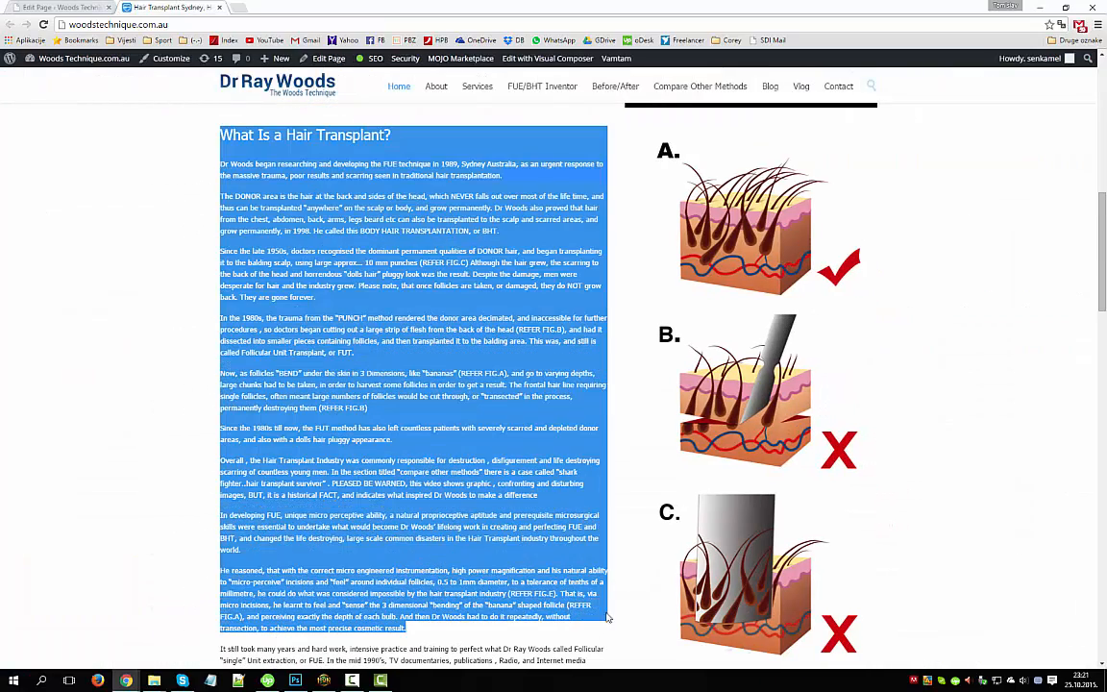
scroll(873, 248, up, 2)
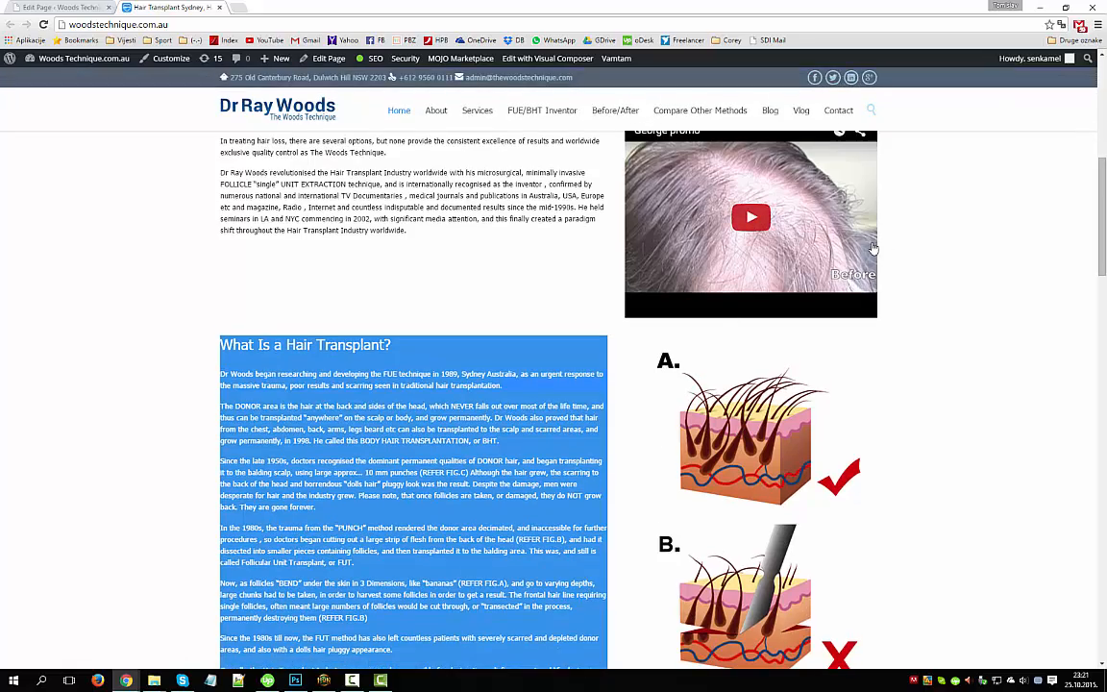
scroll(760, 442, down, 3)
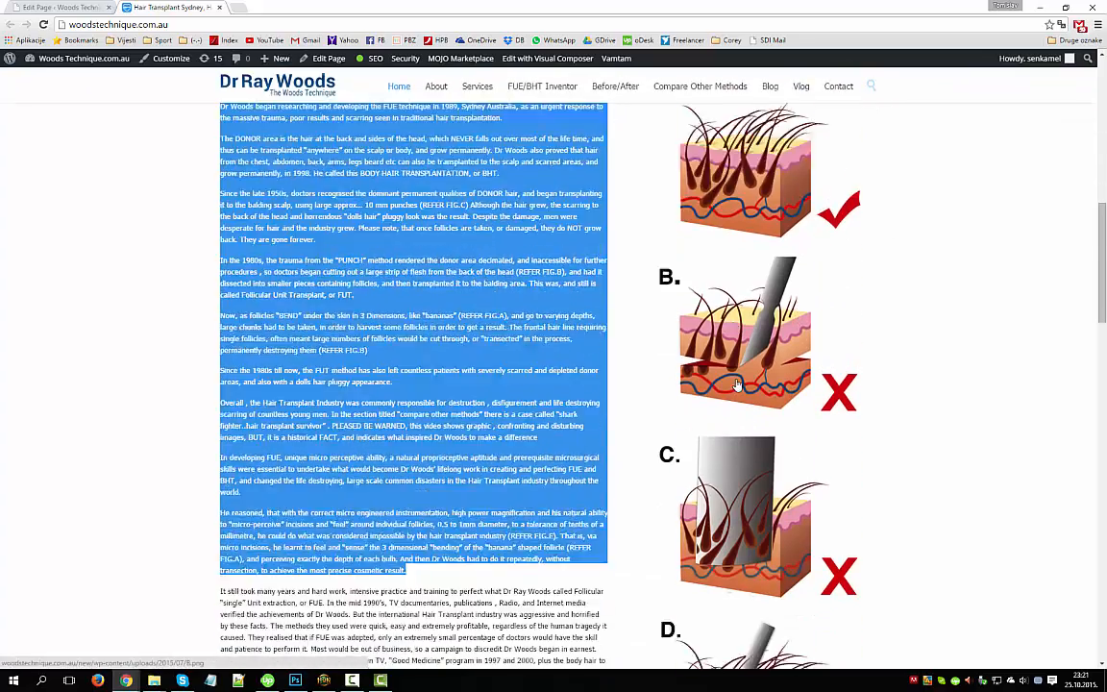
scroll(737, 385, down, 5)
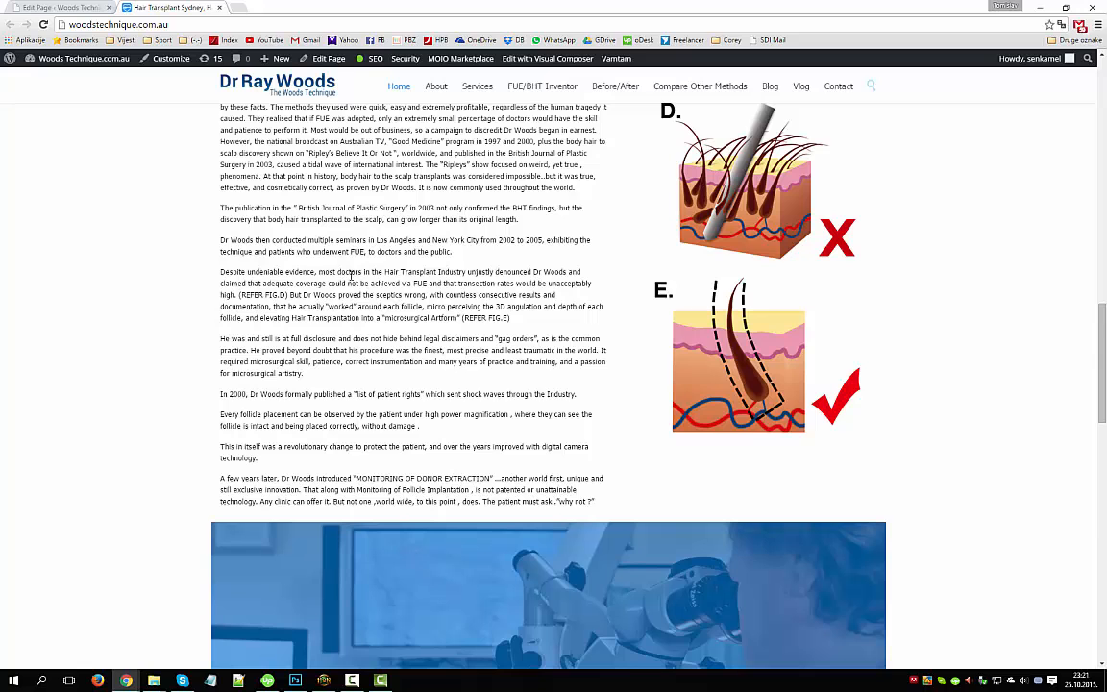
Locate the quote over the blue microscope image on the live homepage and expand the fourth column in the builder.
scroll(356, 271, down, 3)
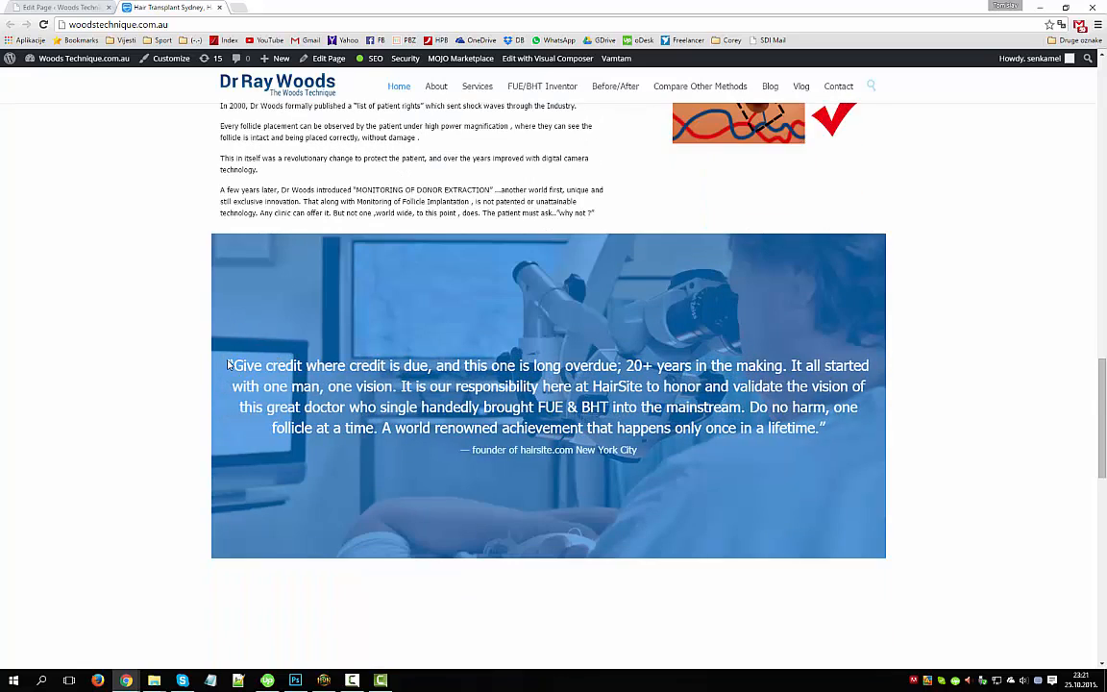
drag(228, 365, 801, 454)
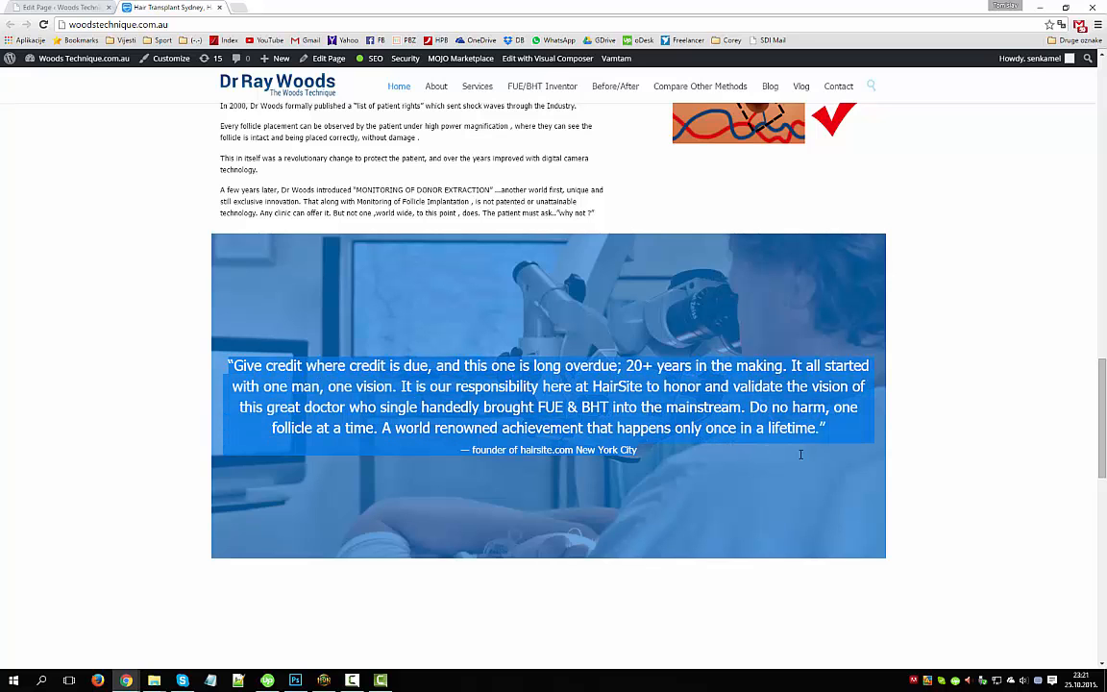
click(84, 7)
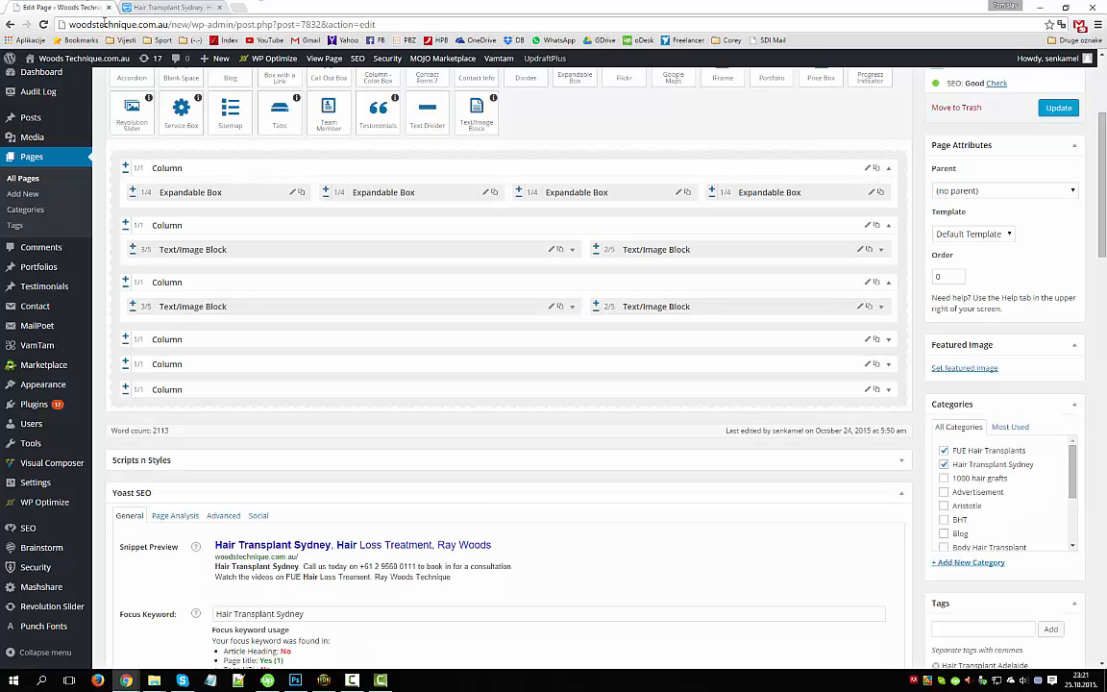
click(889, 340)
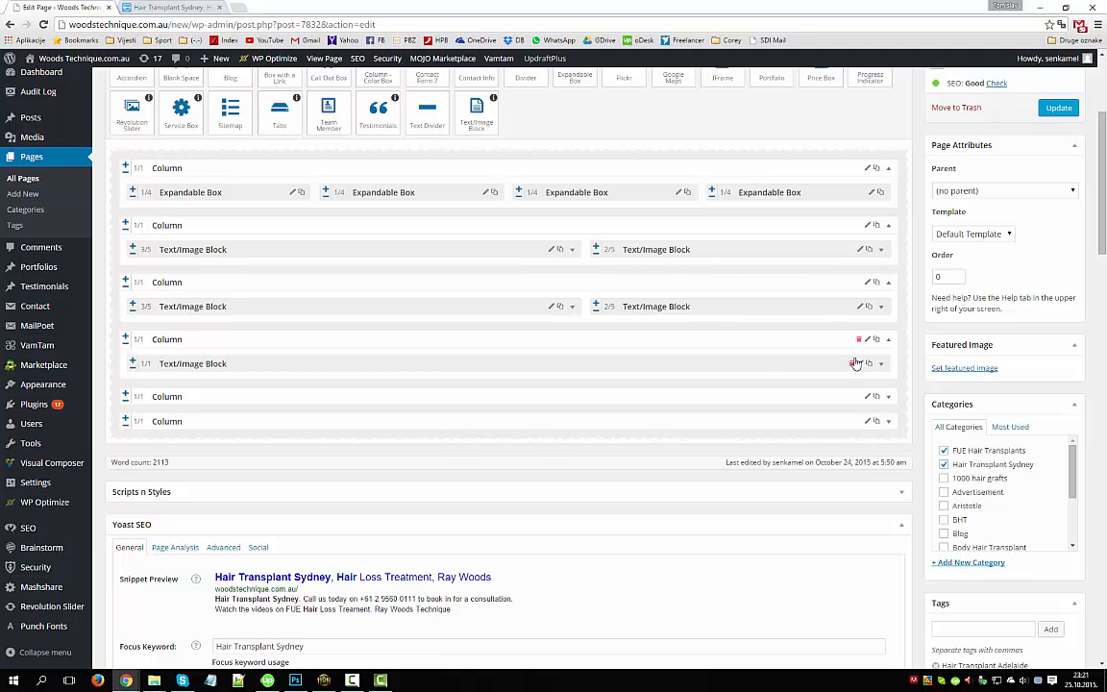
Compare the live homepage's quote text and background image with the fourth column's single Text/Image Block.
click(192, 6)
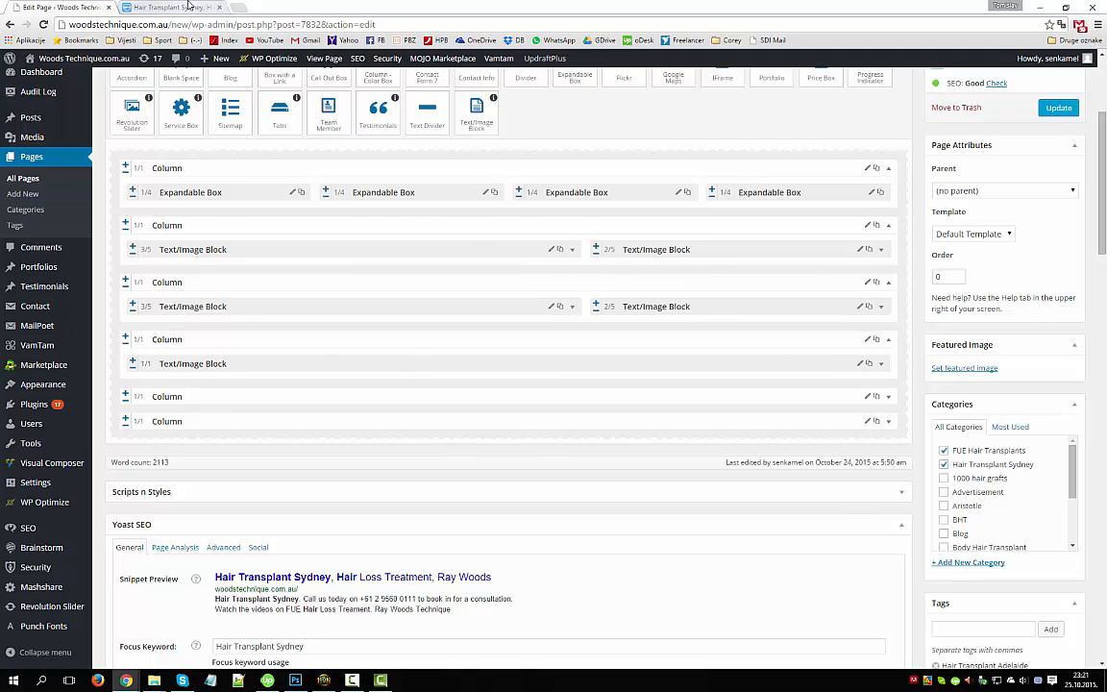
click(82, 5)
click(161, 6)
click(243, 362)
drag(229, 362, 759, 450)
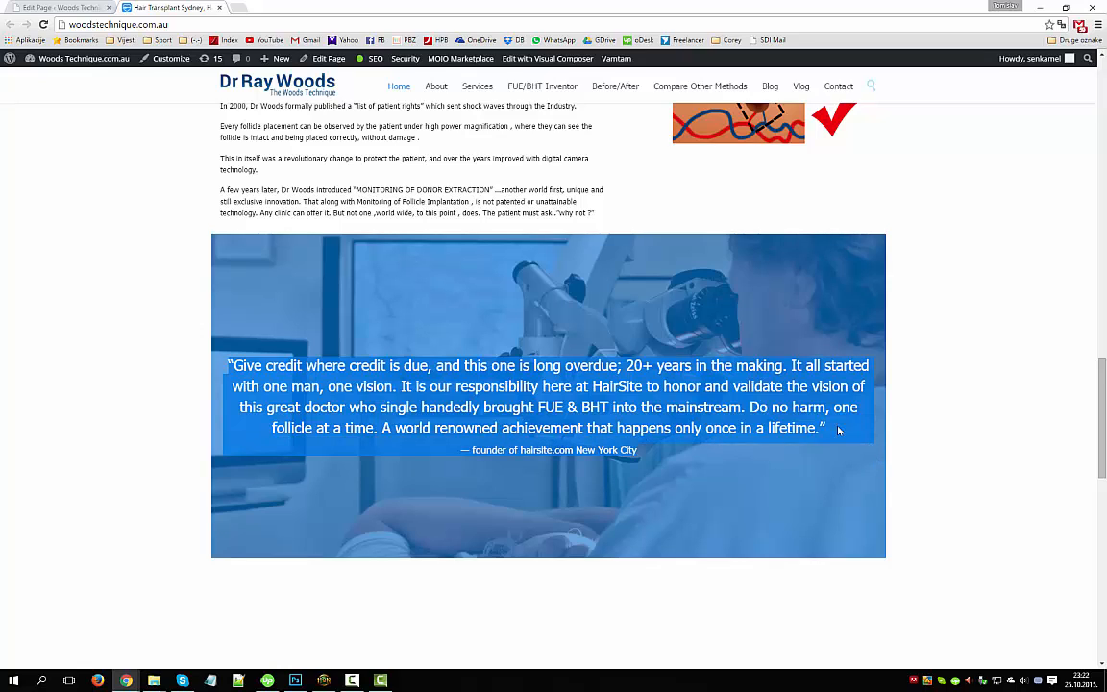
click(35, 5)
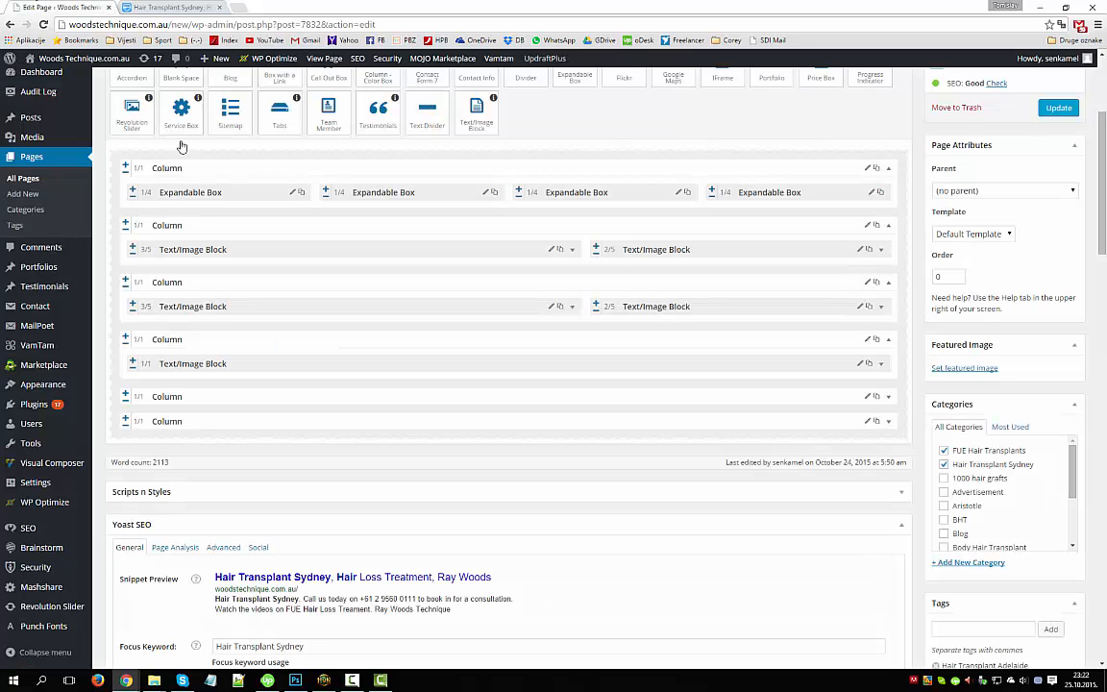
Review the Background Color / Image settings of the fourth column and cancel editing without saving.
click(868, 340)
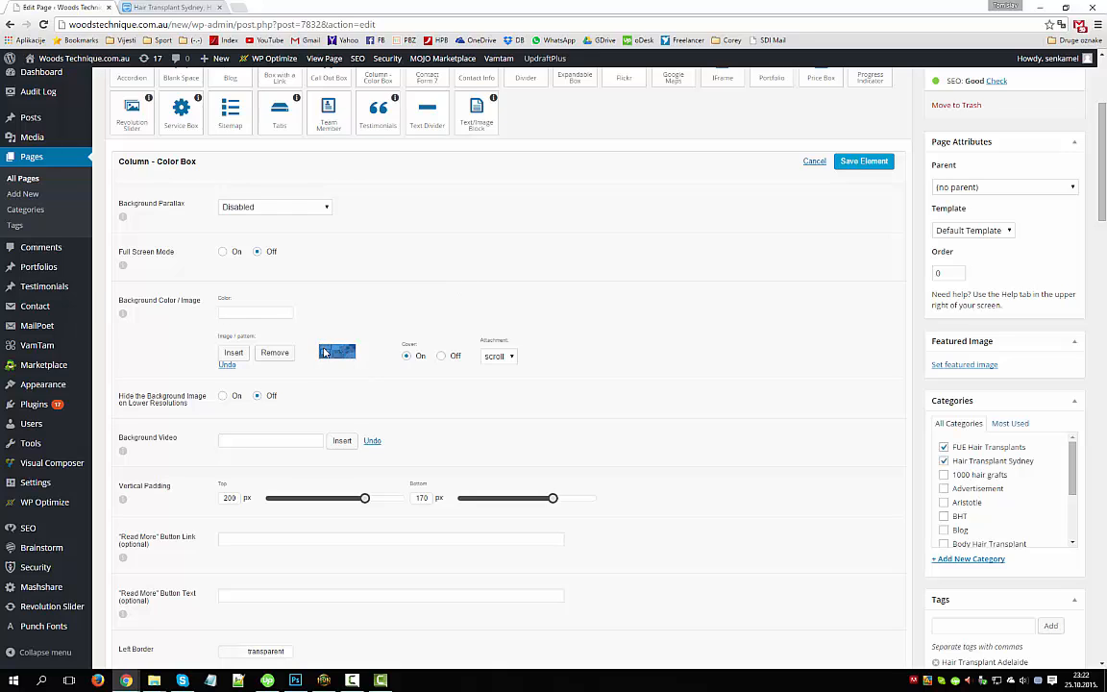
drag(151, 302, 204, 301)
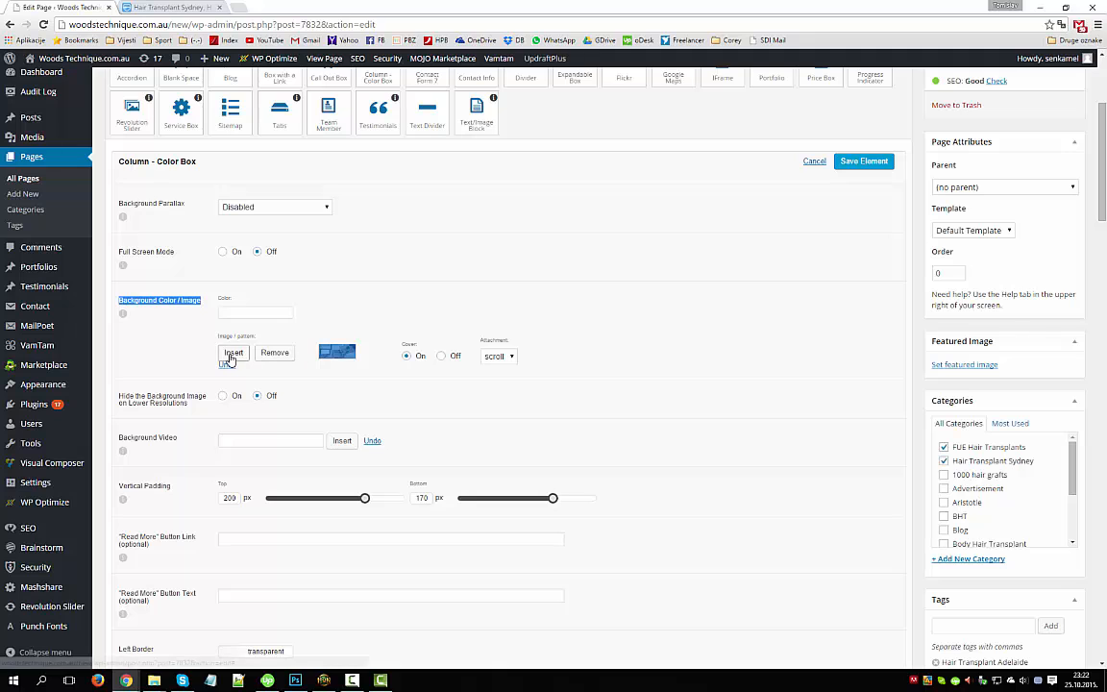
scroll(239, 359, down, 2)
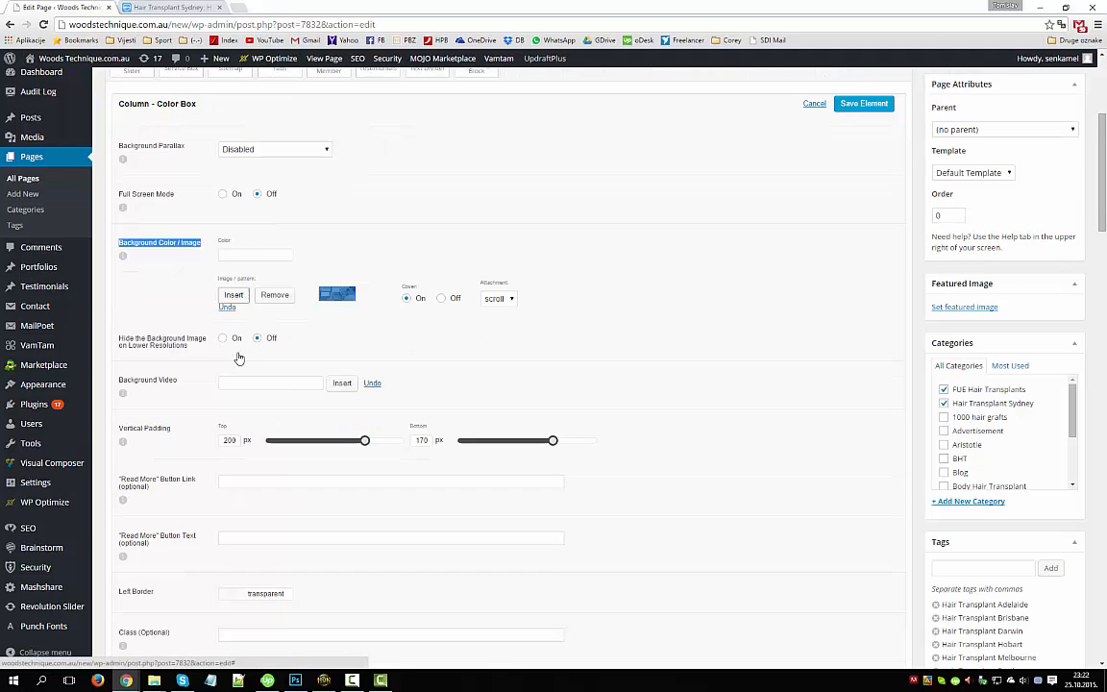
scroll(284, 334, up, 5)
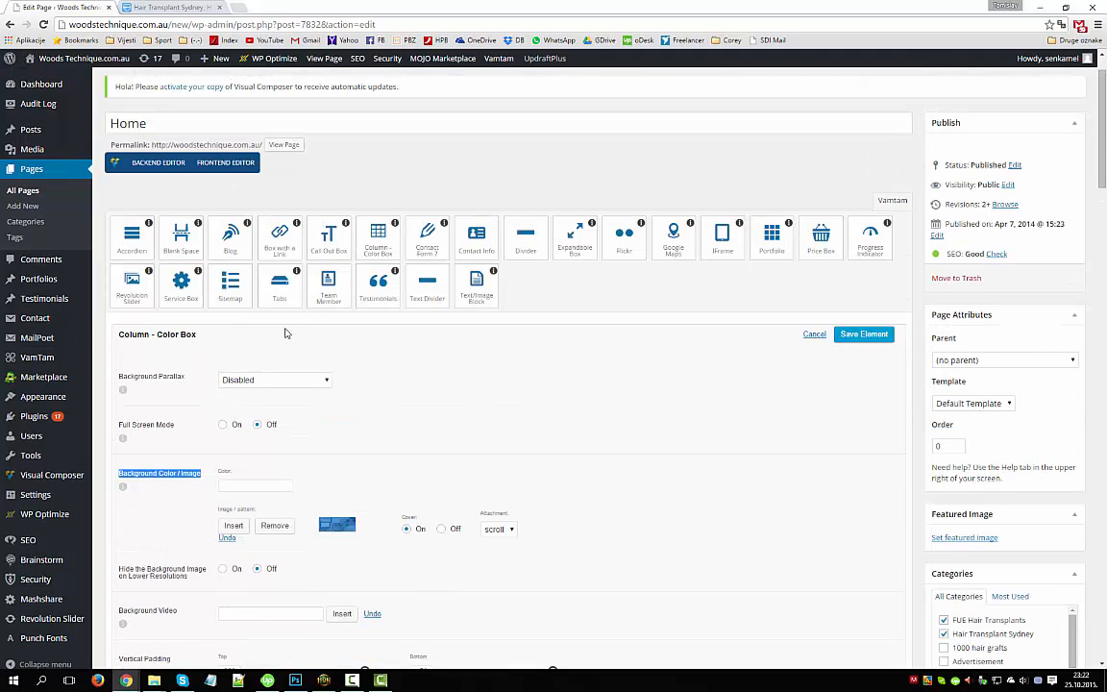
click(818, 334)
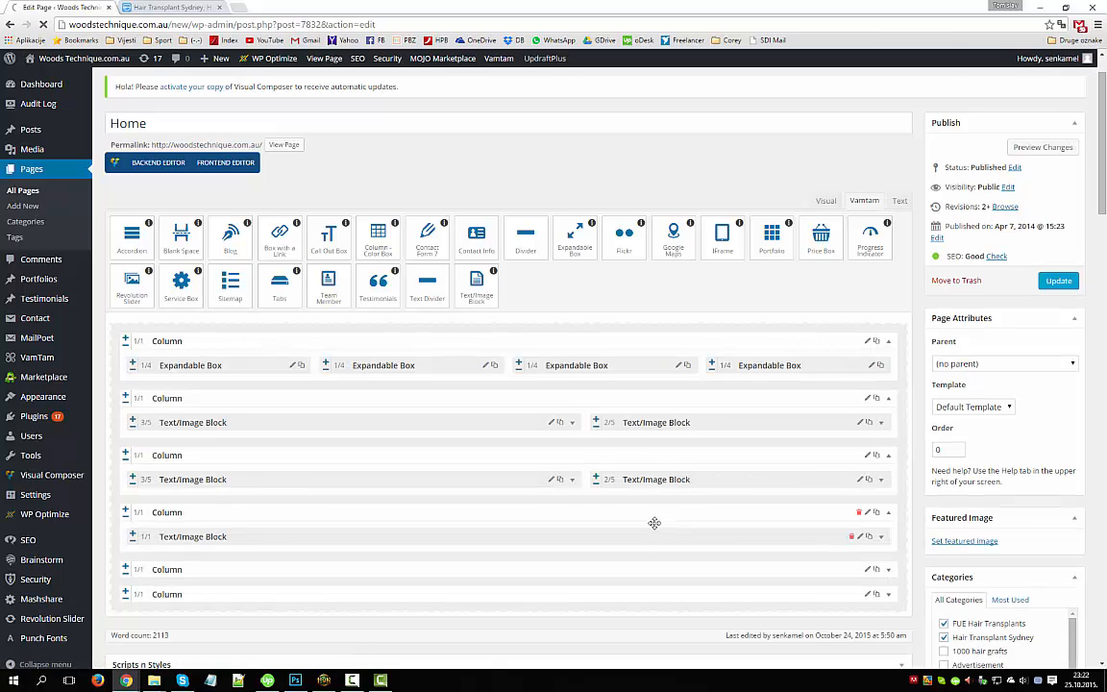
Expand the fifth column in the builder and locate the matching Hair Transplant Sydney, The Woods Technique text on the live homepage.
scroll(654, 522, down, 2)
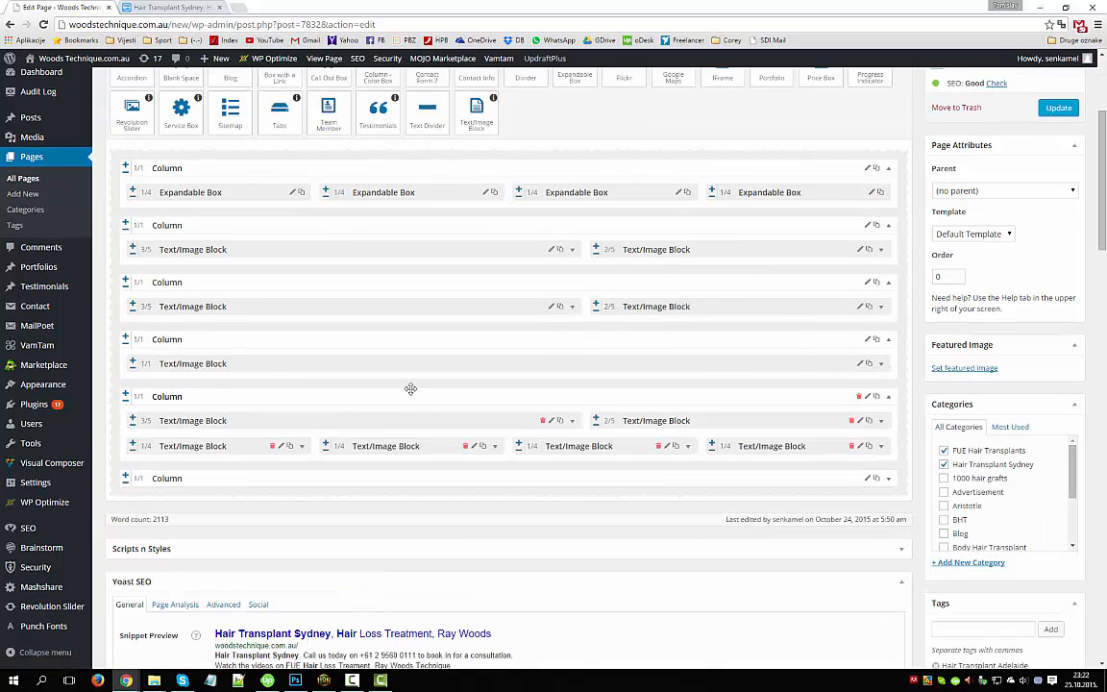
key(ctrl+Tab)
scroll(338, 486, down, 4)
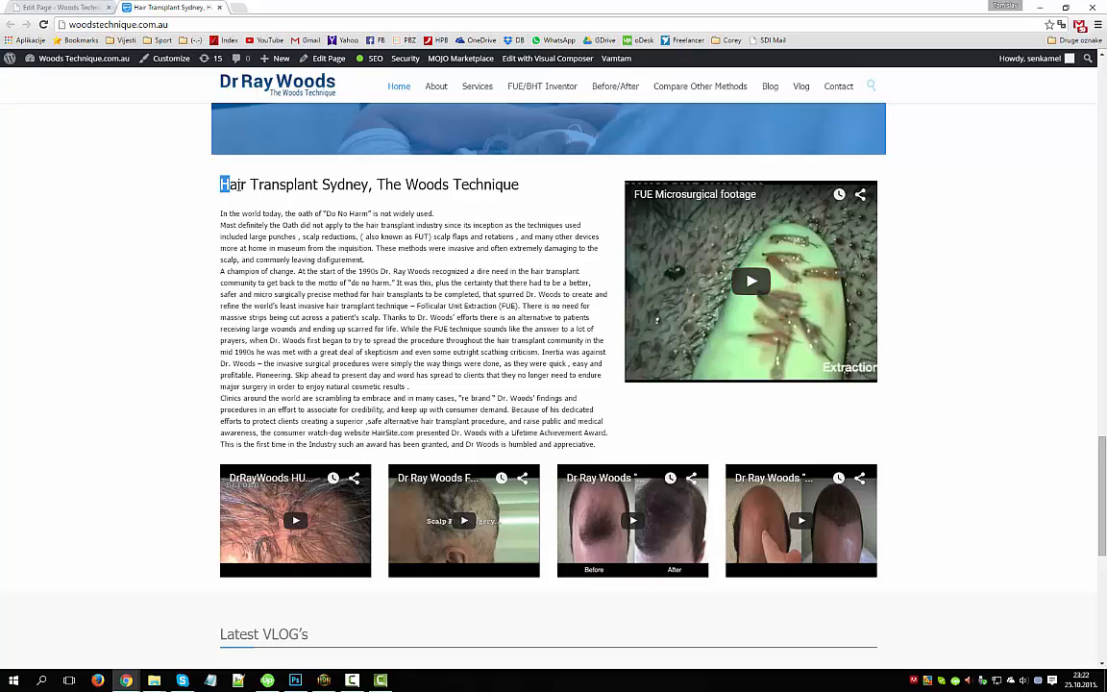
drag(238, 184, 613, 445)
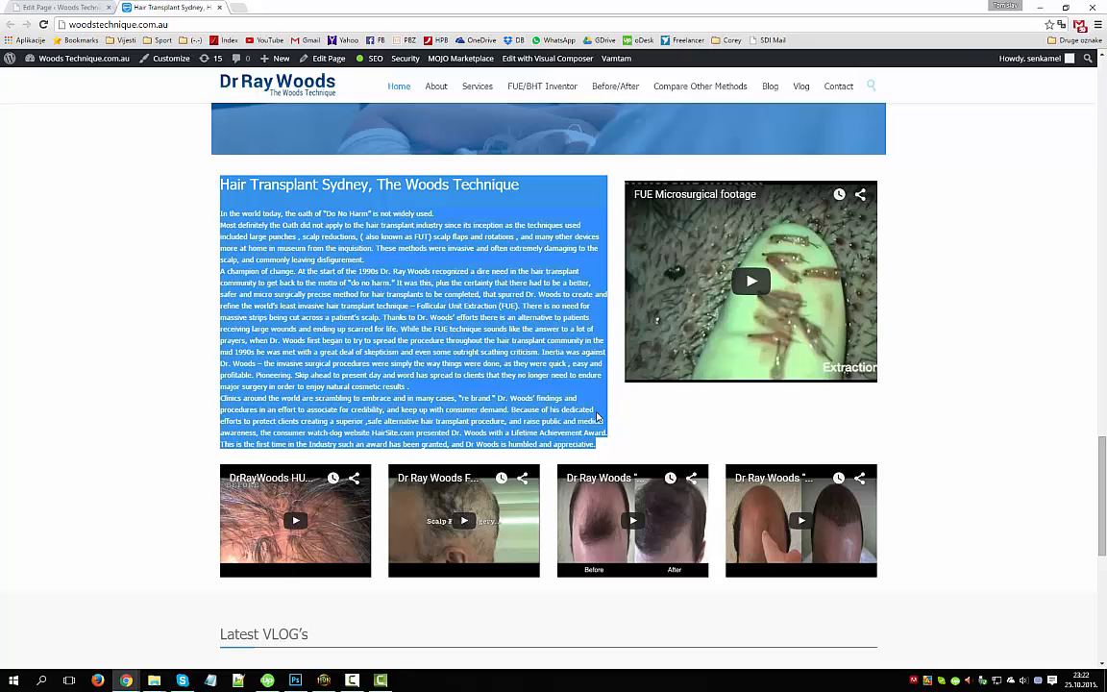
Compare the fifth column's 3/5, 2/5 and four 1/4 Text/Image Blocks with the text and videos on the live homepage.
click(58, 7)
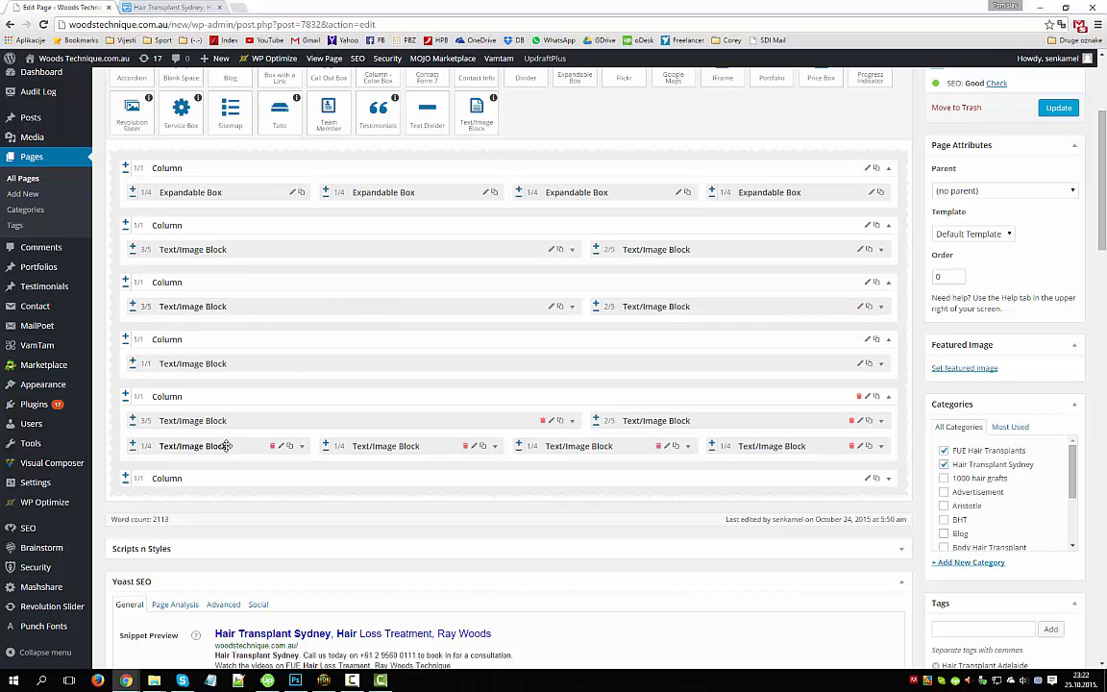
click(190, 10)
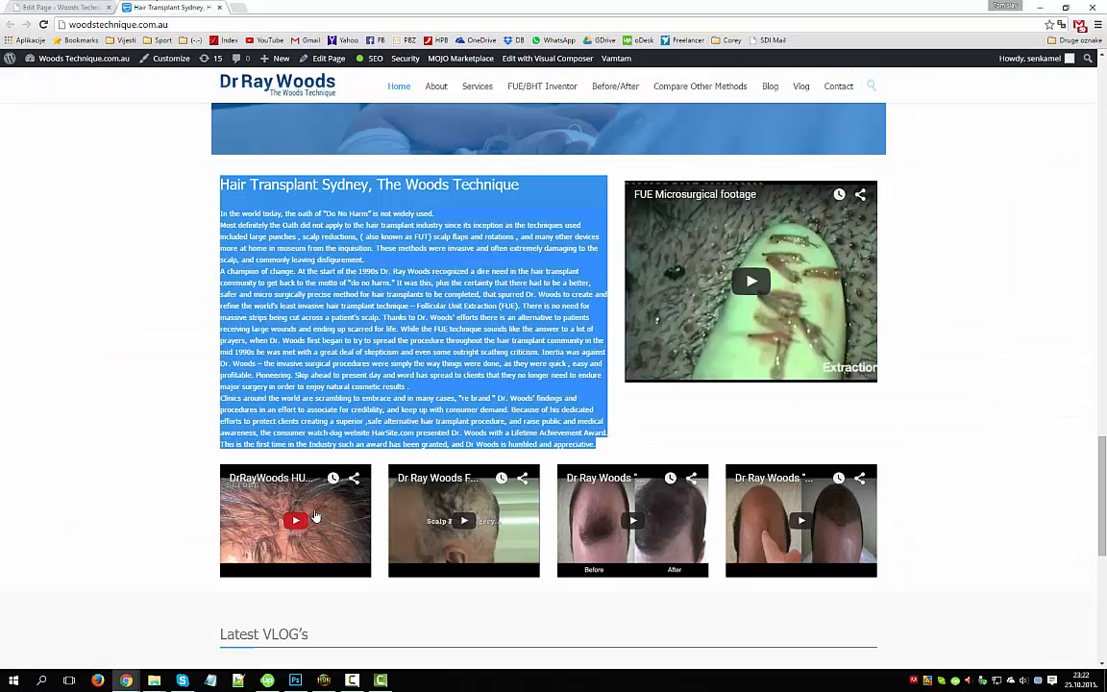
click(56, 8)
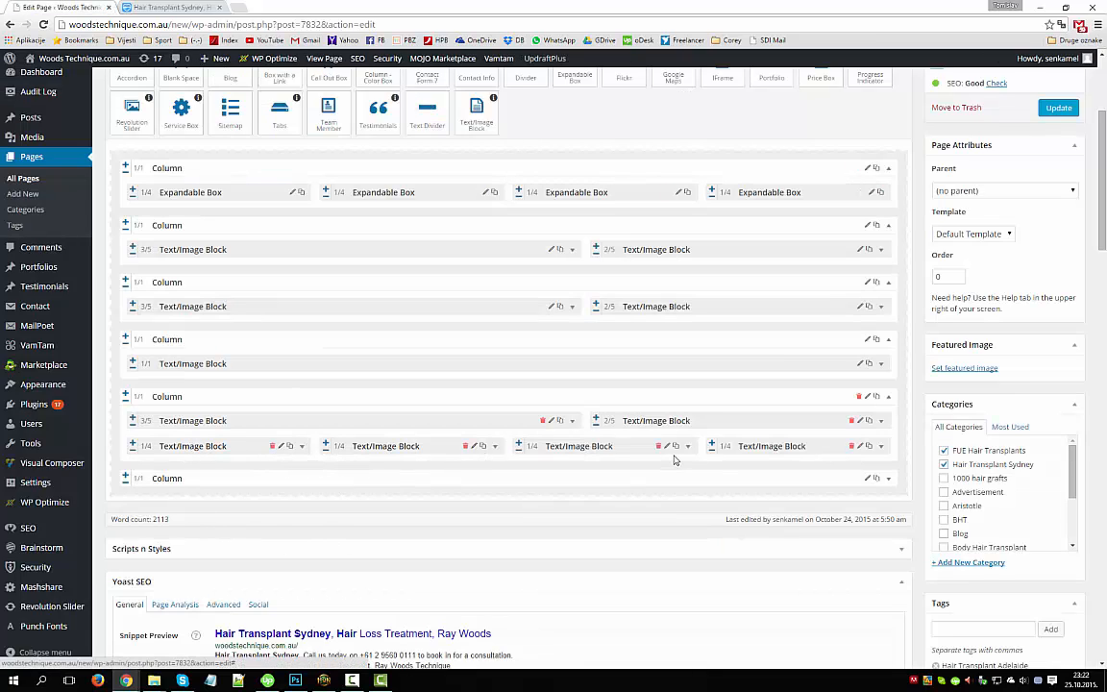
click(177, 6)
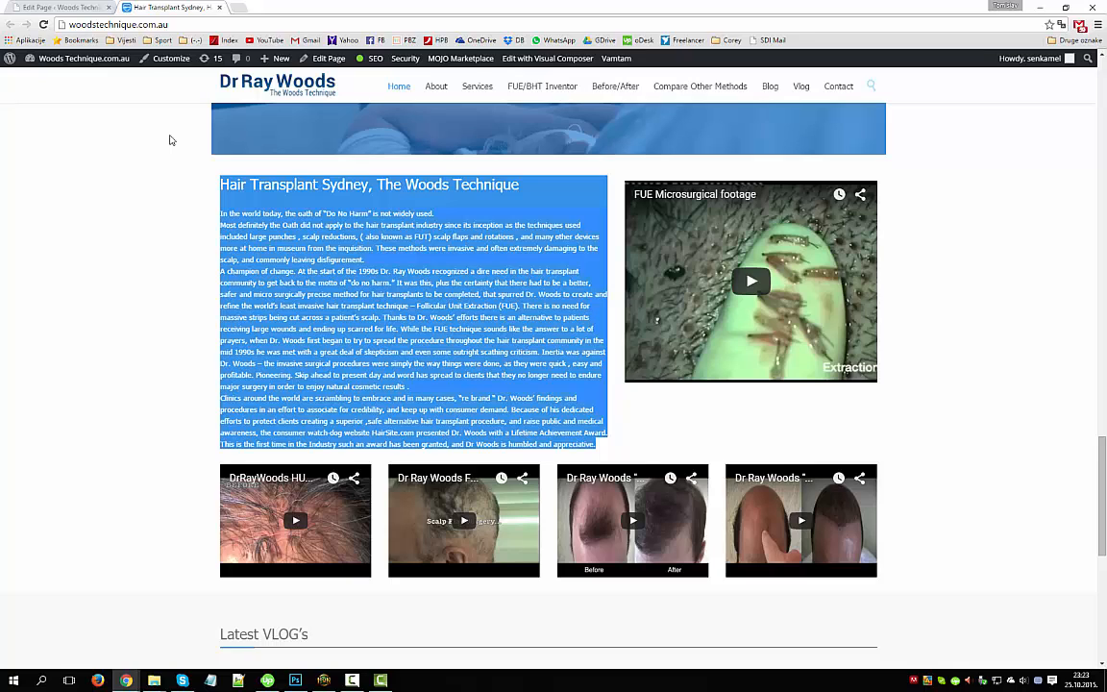
Open the fifth column's first 1/4 Text/Image Block for editing and match it to the first small video on the live homepage.
click(60, 7)
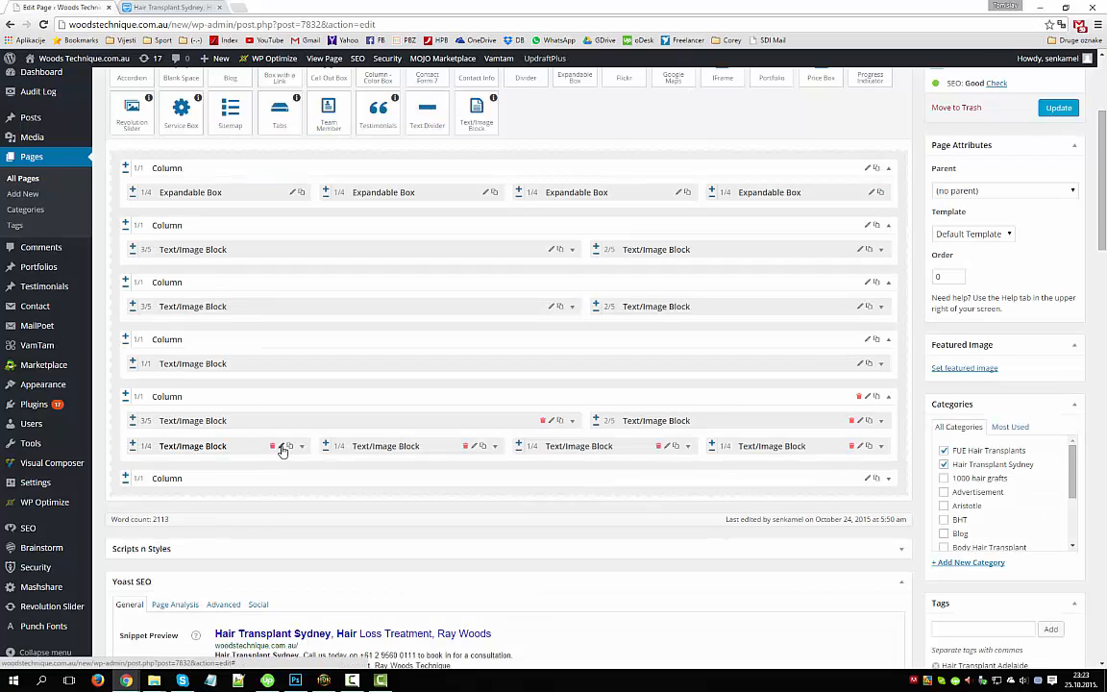
scroll(282, 451, down, 4)
click(171, 6)
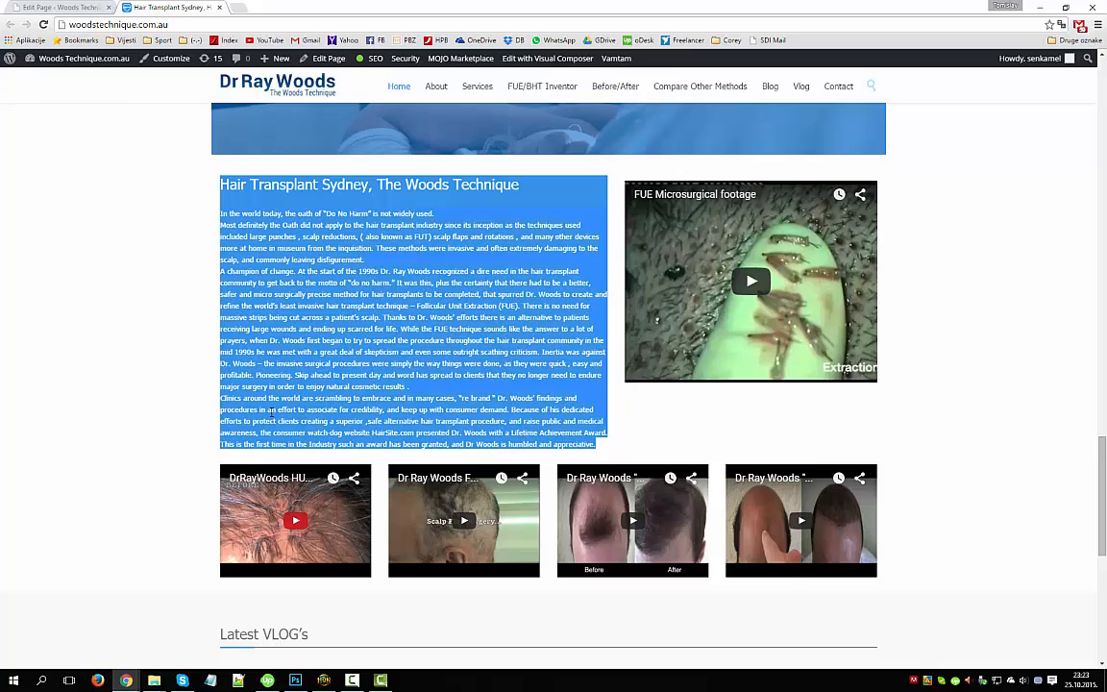
click(44, 6)
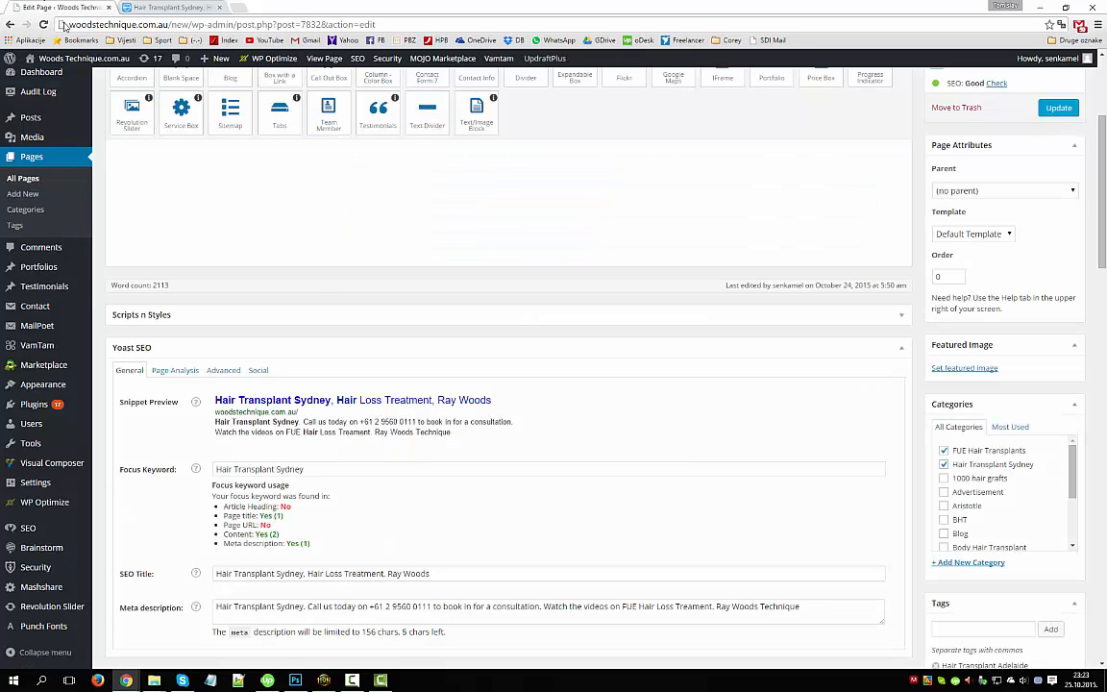
scroll(404, 457, up, 2)
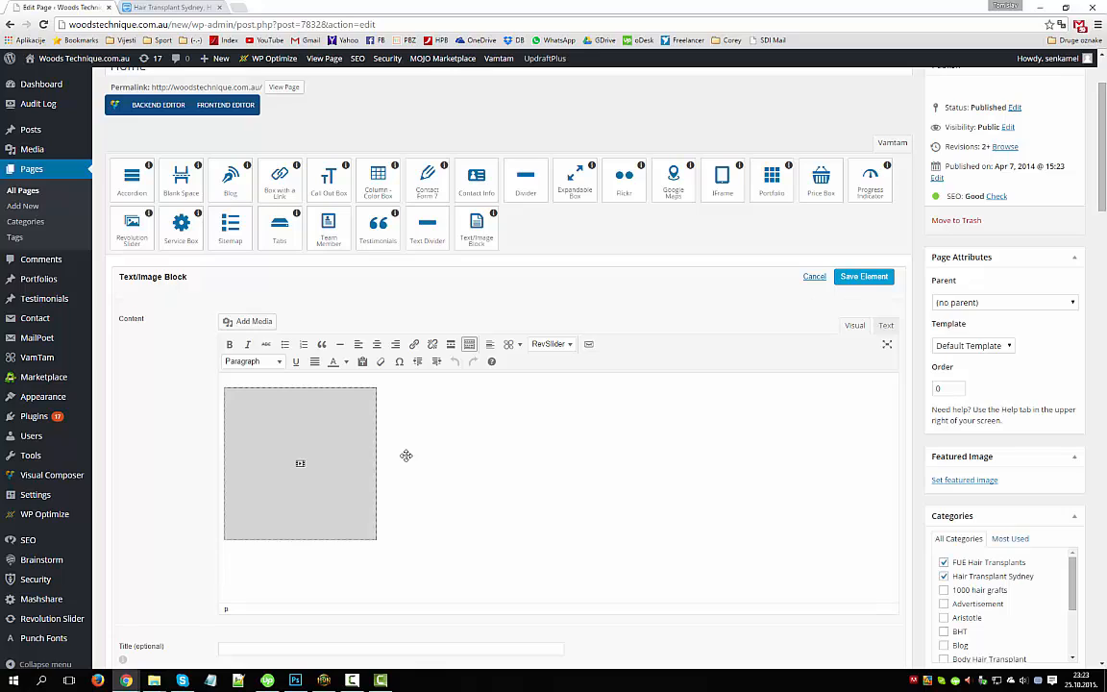
Show the block's HTML source and examine the width and height values in the YouTube iframe code.
click(886, 326)
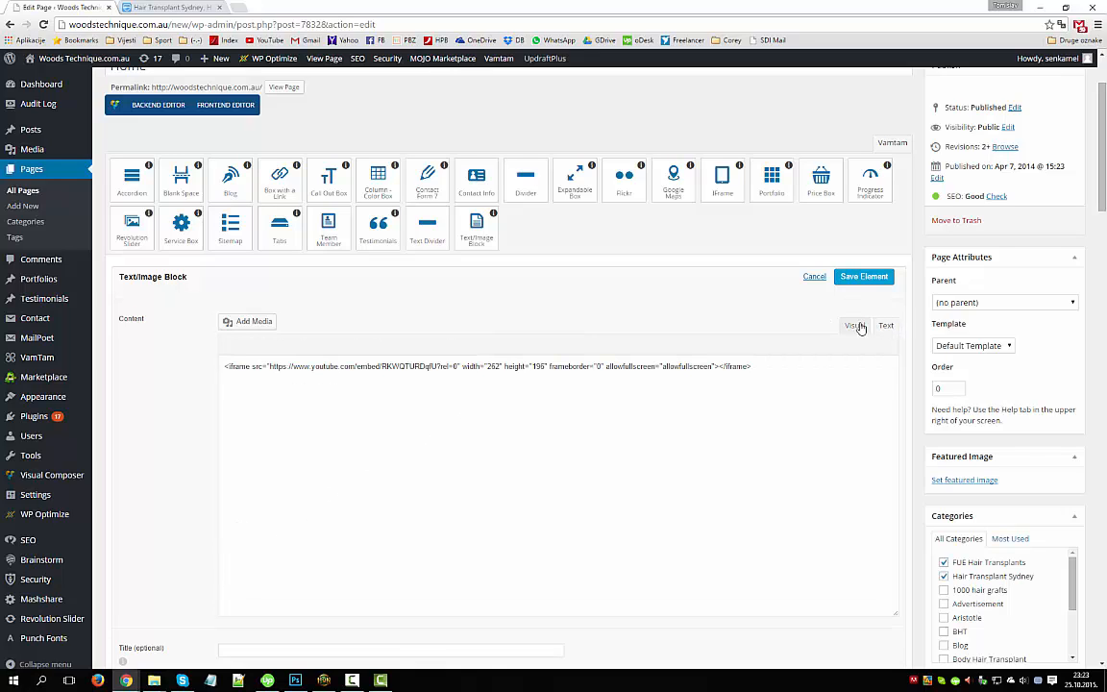
double_click(496, 366)
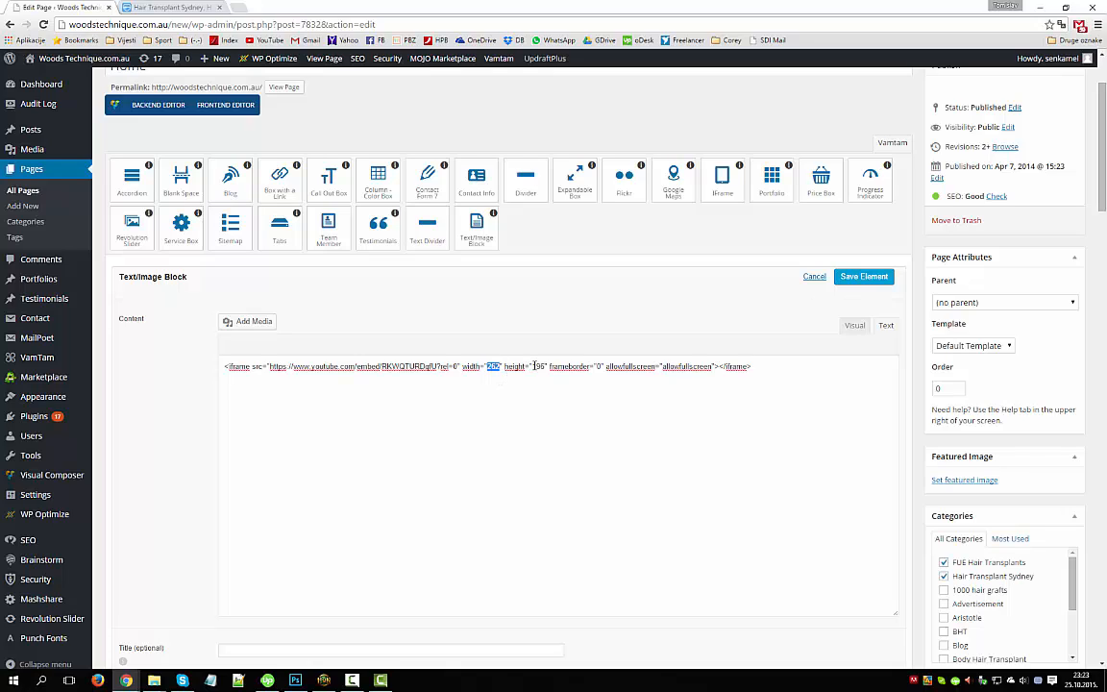
double_click(538, 366)
click(812, 364)
double_click(540, 366)
double_click(540, 366)
Check the size of the embedded videos on the live homepage, and cancel editing the block without saving.
click(168, 7)
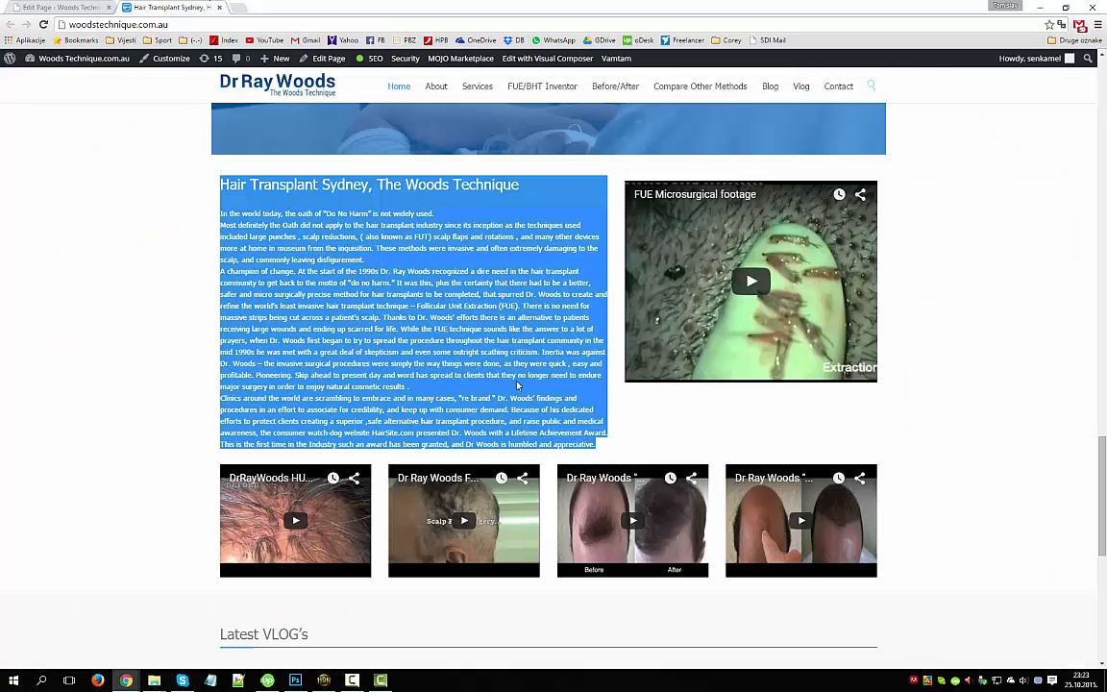
click(409, 381)
scroll(411, 373, down, 1)
click(69, 6)
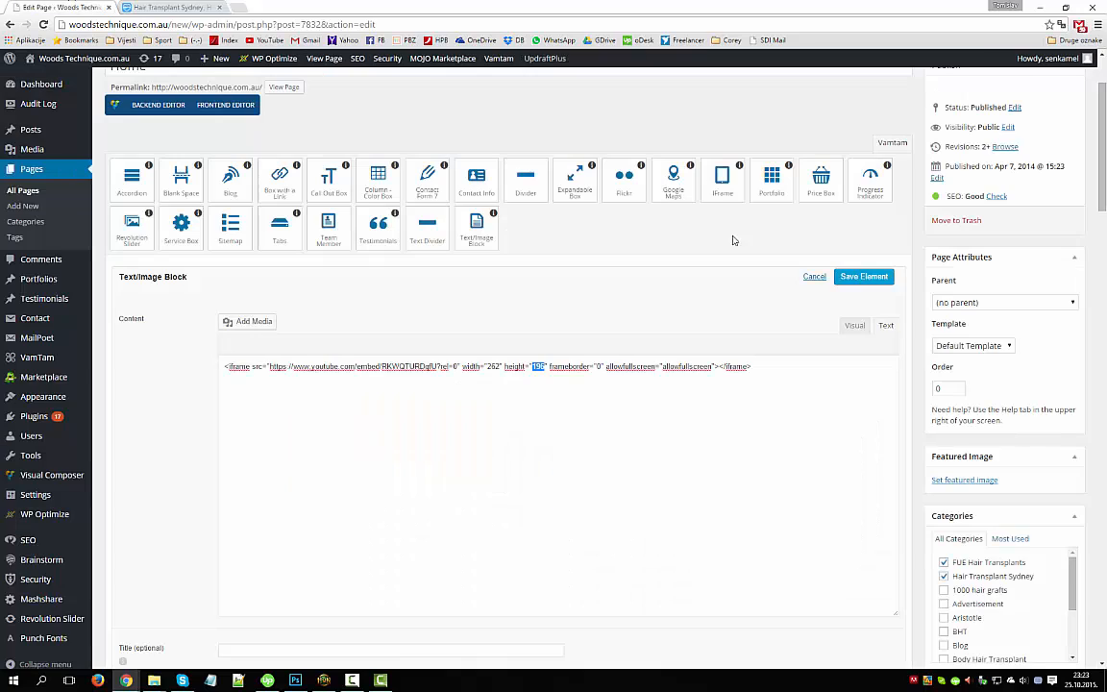
click(814, 277)
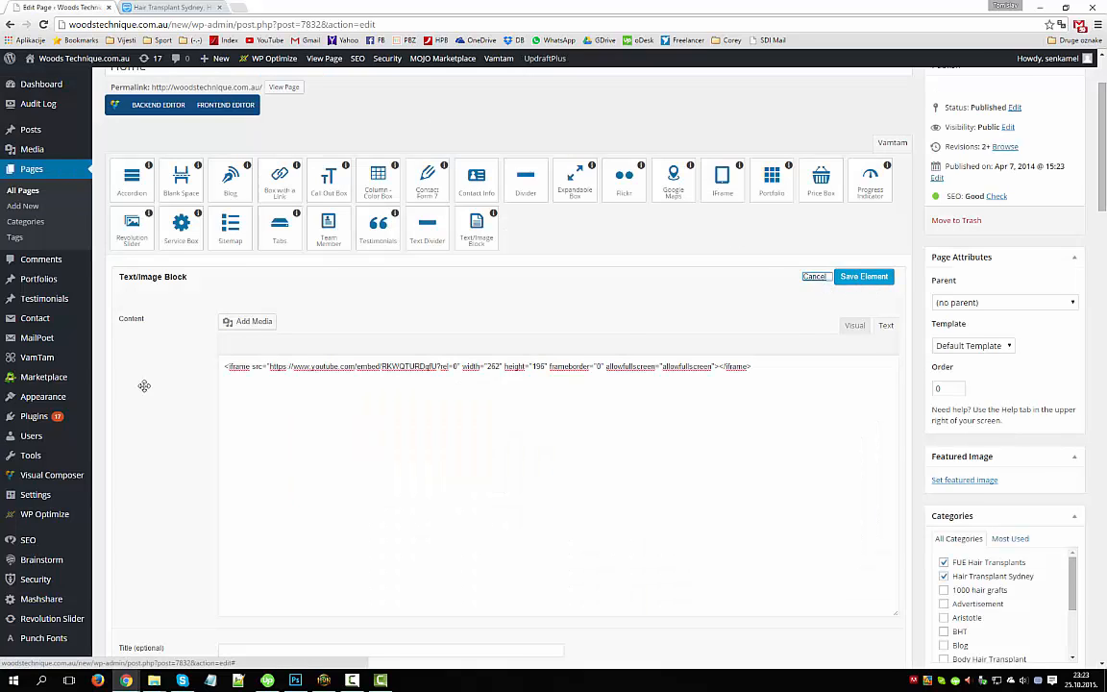
Expand the sixth column and compare its Text Divider and Blog elements with the Latest VLOG's section on the live homepage.
scroll(544, 418, down, 3)
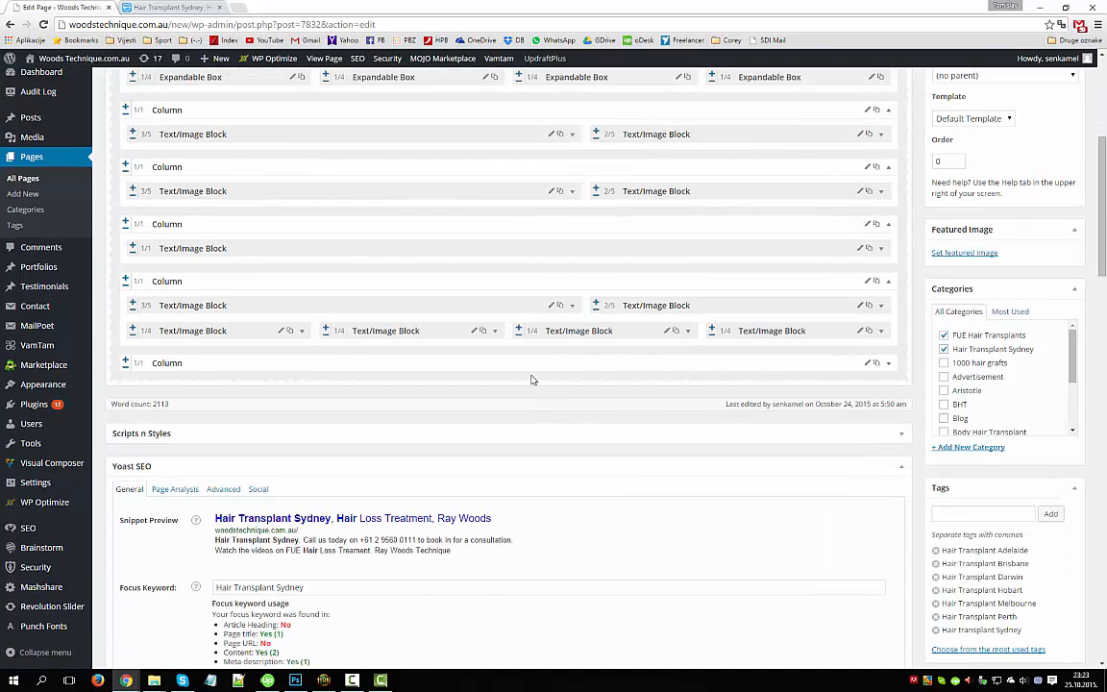
click(888, 363)
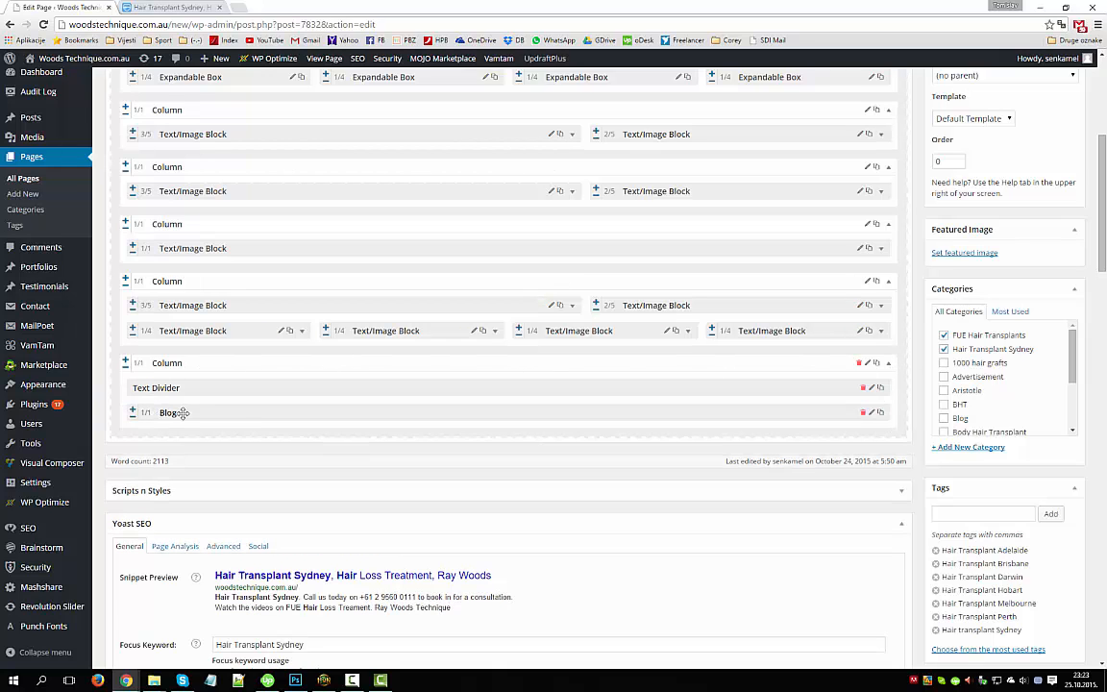
click(126, 7)
scroll(452, 444, down, 7)
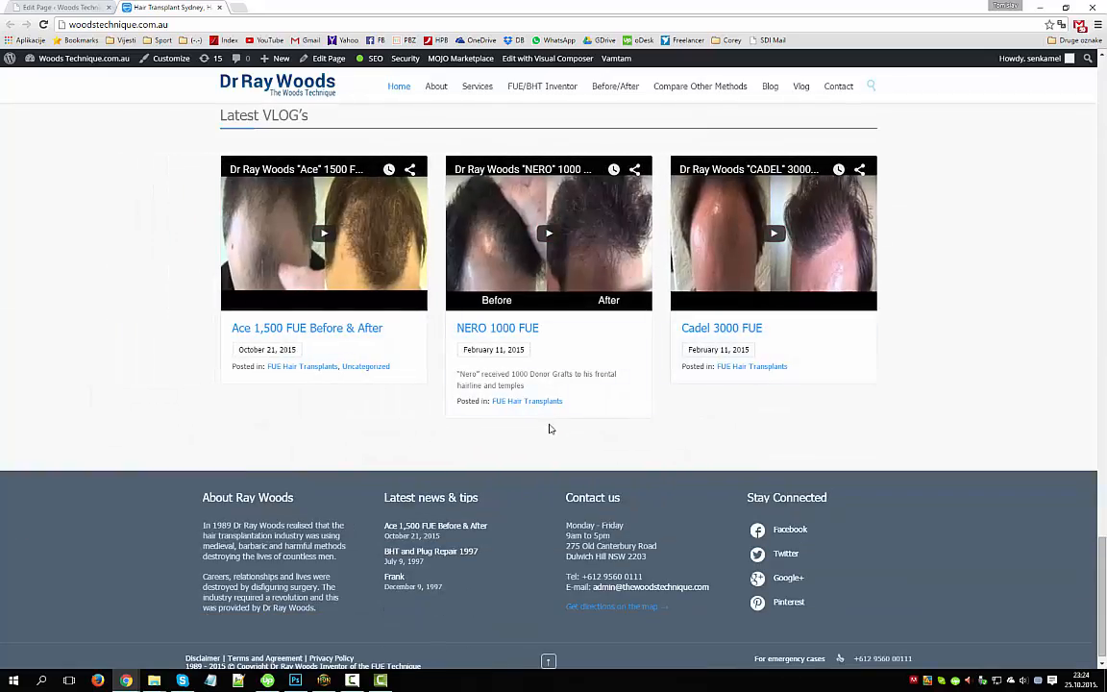
scroll(555, 429, up, 15)
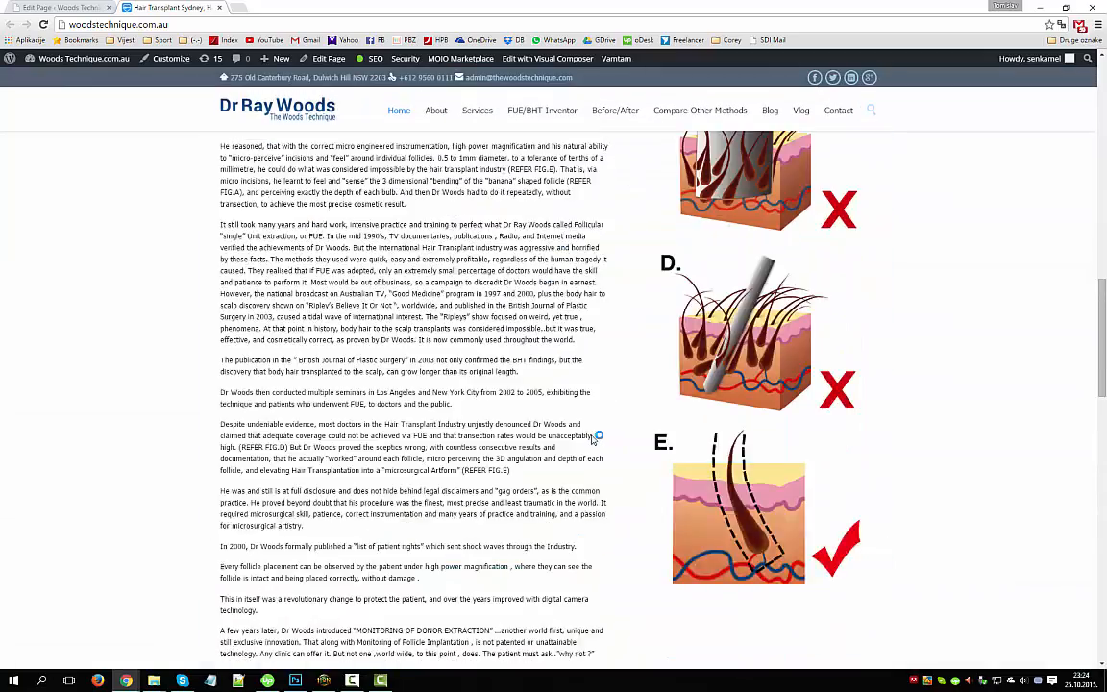
scroll(594, 437, up, 10)
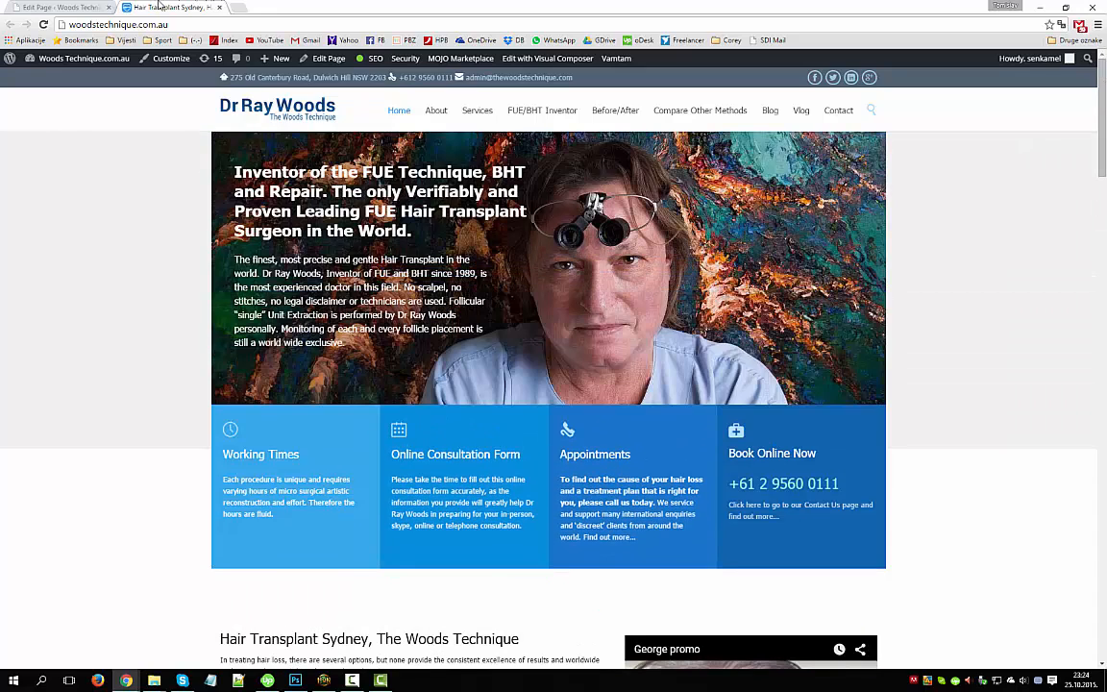
Add a new Column - Color Box above the first column in the builder and place a Text/Image Block inside it.
click(77, 7)
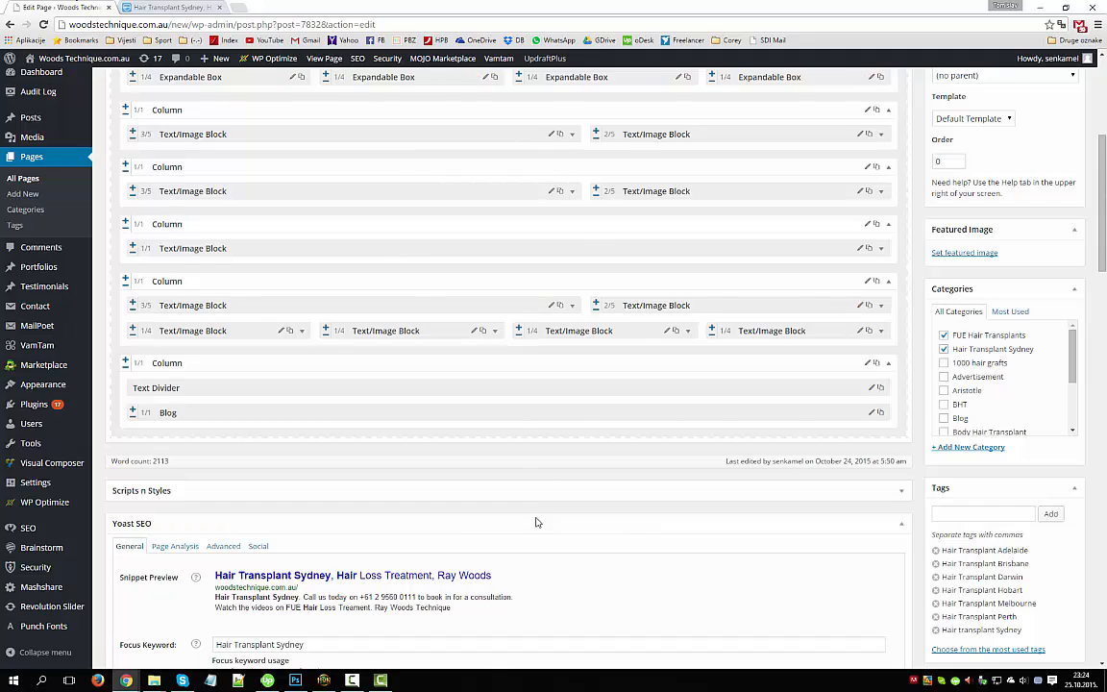
scroll(536, 522, up, 4)
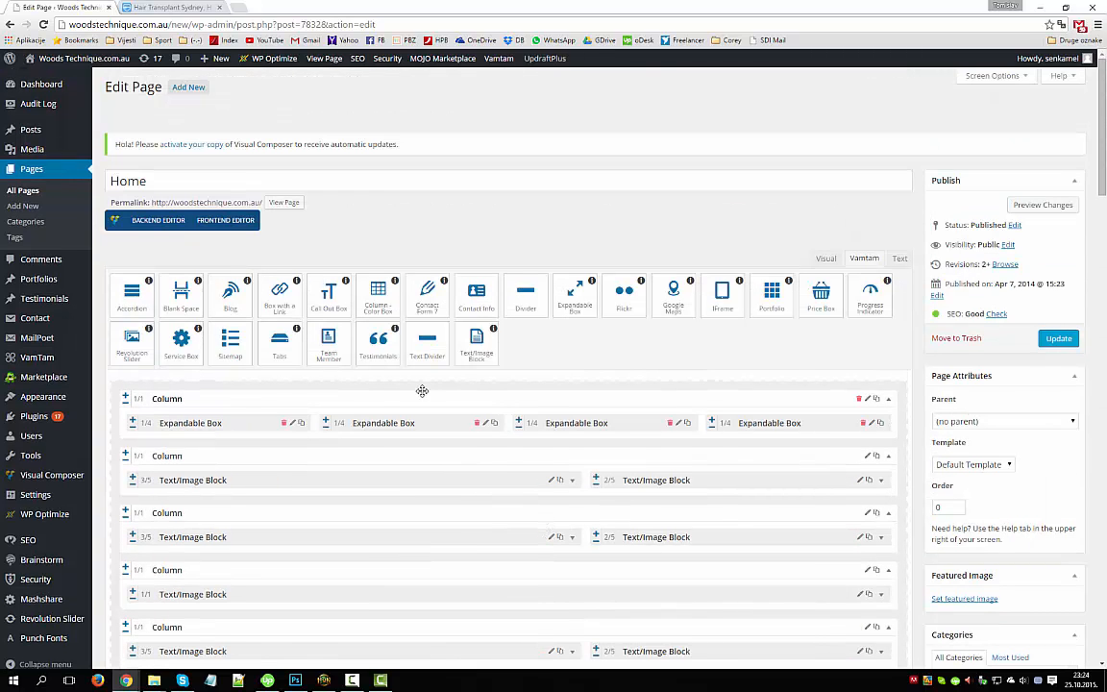
drag(375, 300, 374, 388)
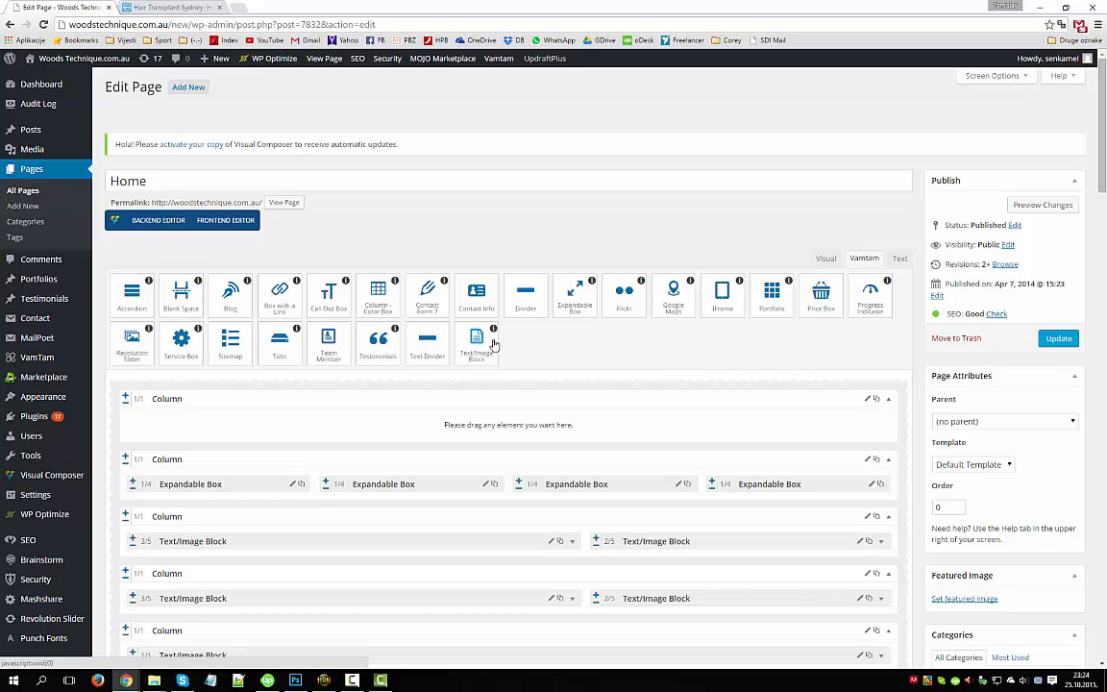
drag(486, 349, 516, 428)
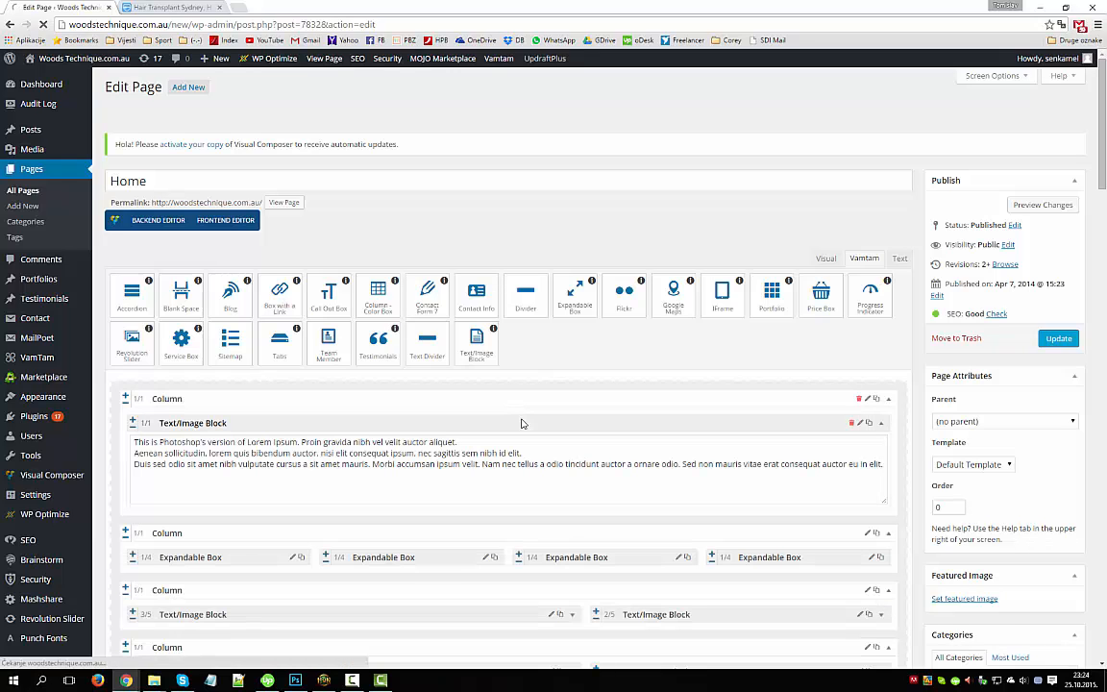
Delete the placeholder Lorem Ipsum text from the new Text/Image Block and collapse the block.
scroll(509, 411, down, 2)
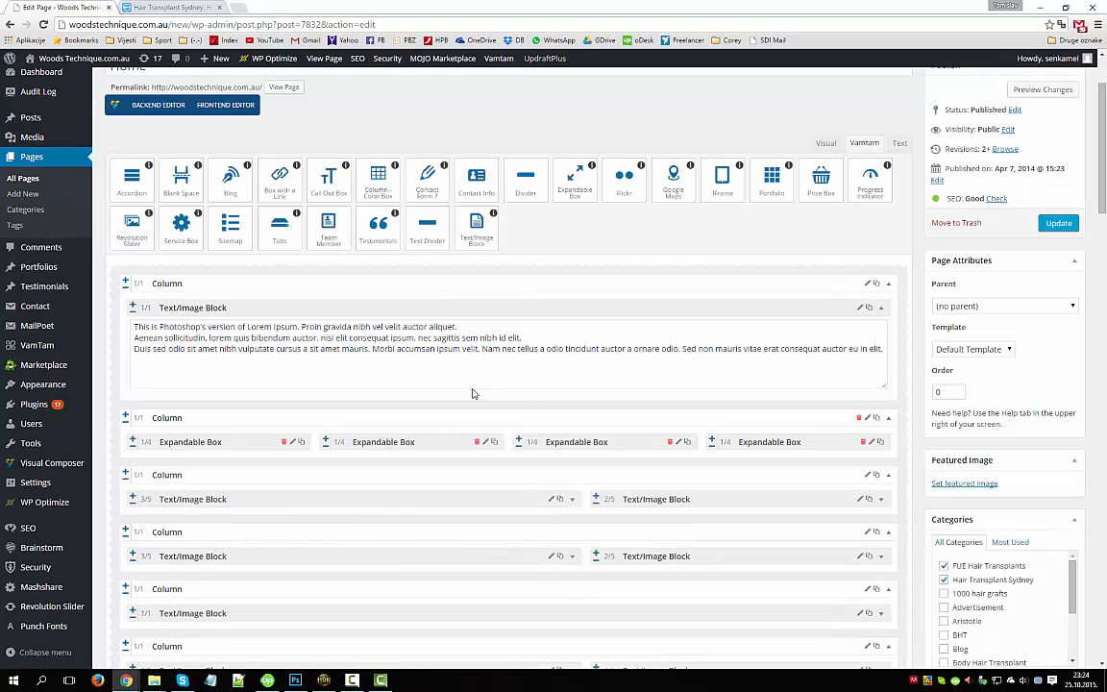
click(480, 352)
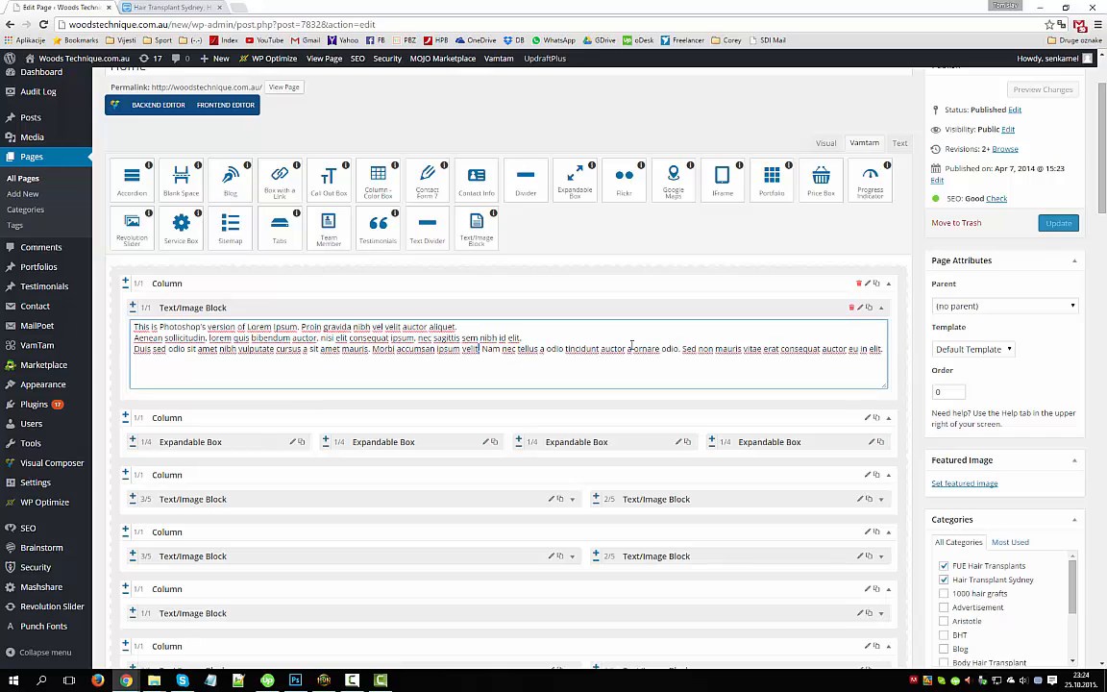
drag(880, 348, 134, 323)
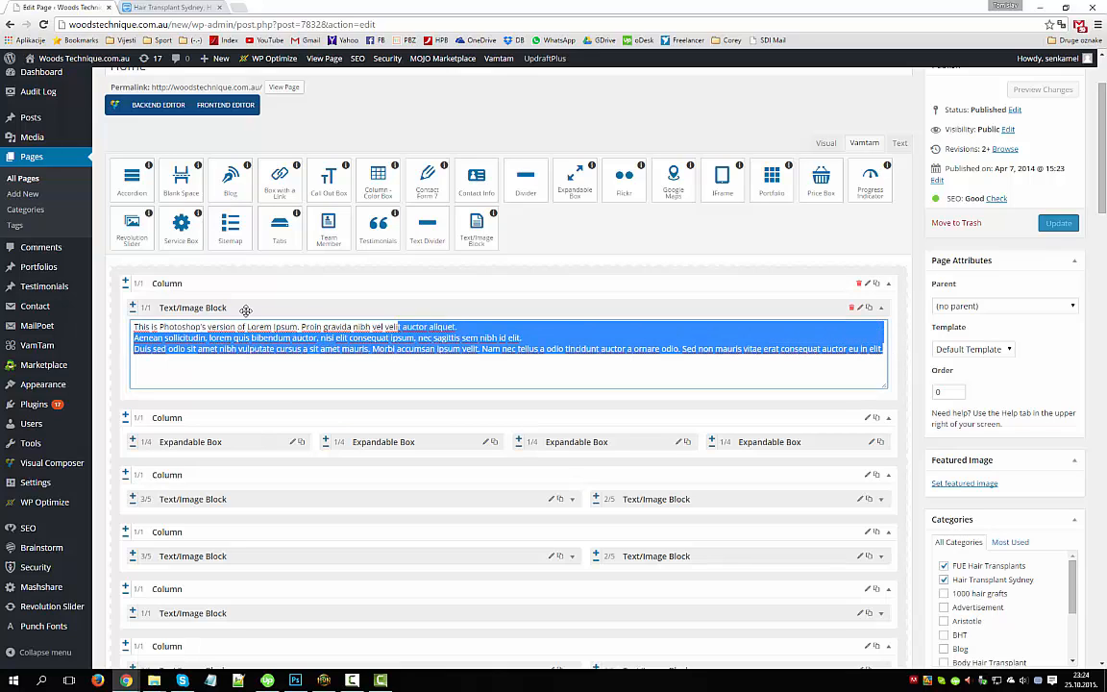
key(BackSpace)
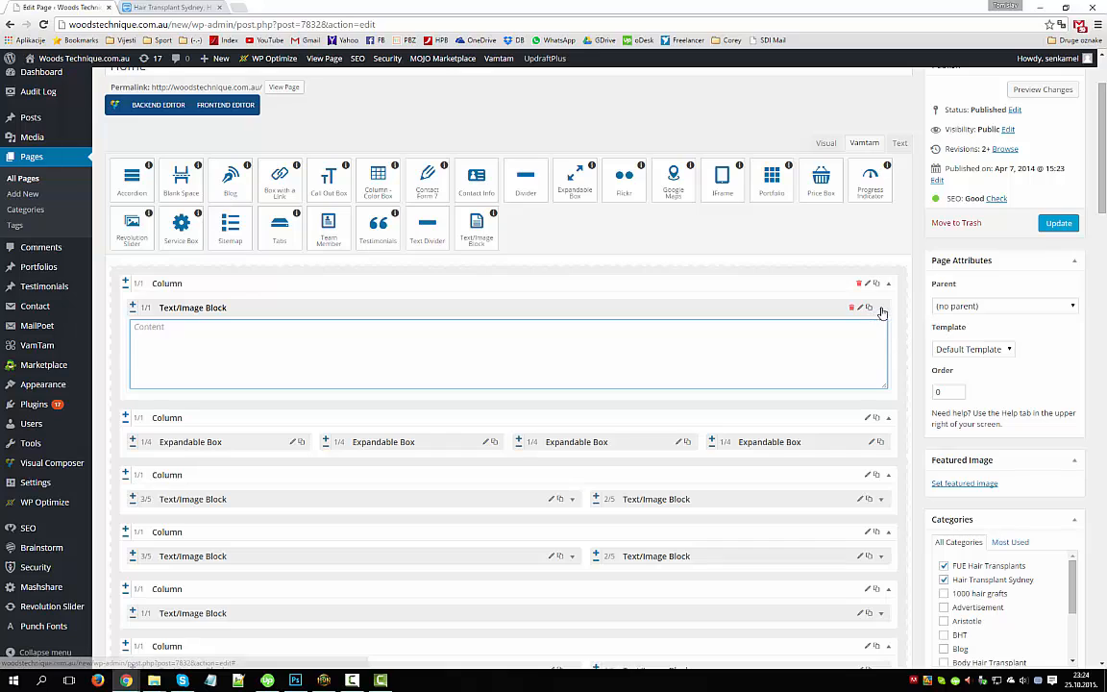
click(882, 309)
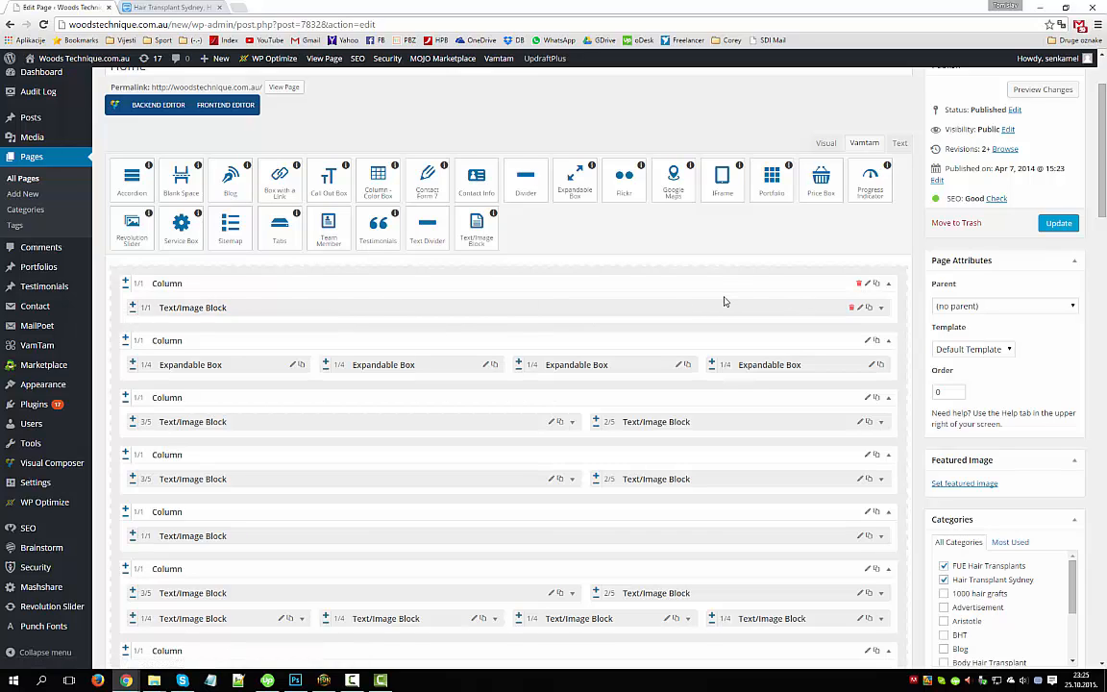
Narrow the Text/Image Block in the new first column to 1/2 width.
click(131, 311)
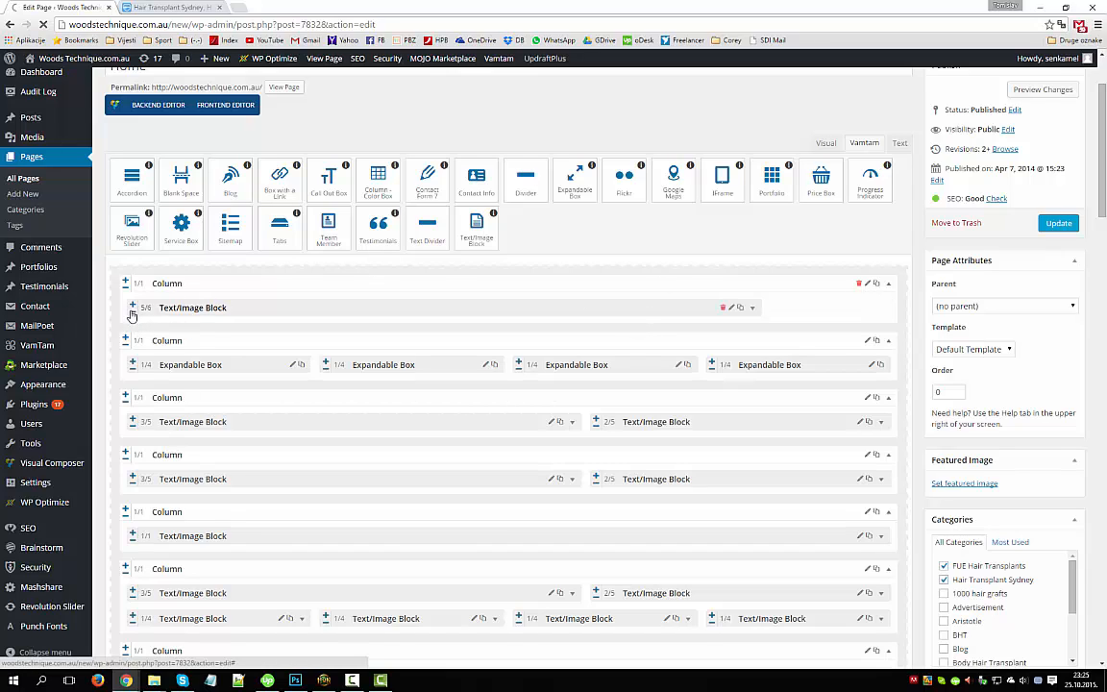
click(133, 311)
click(132, 311)
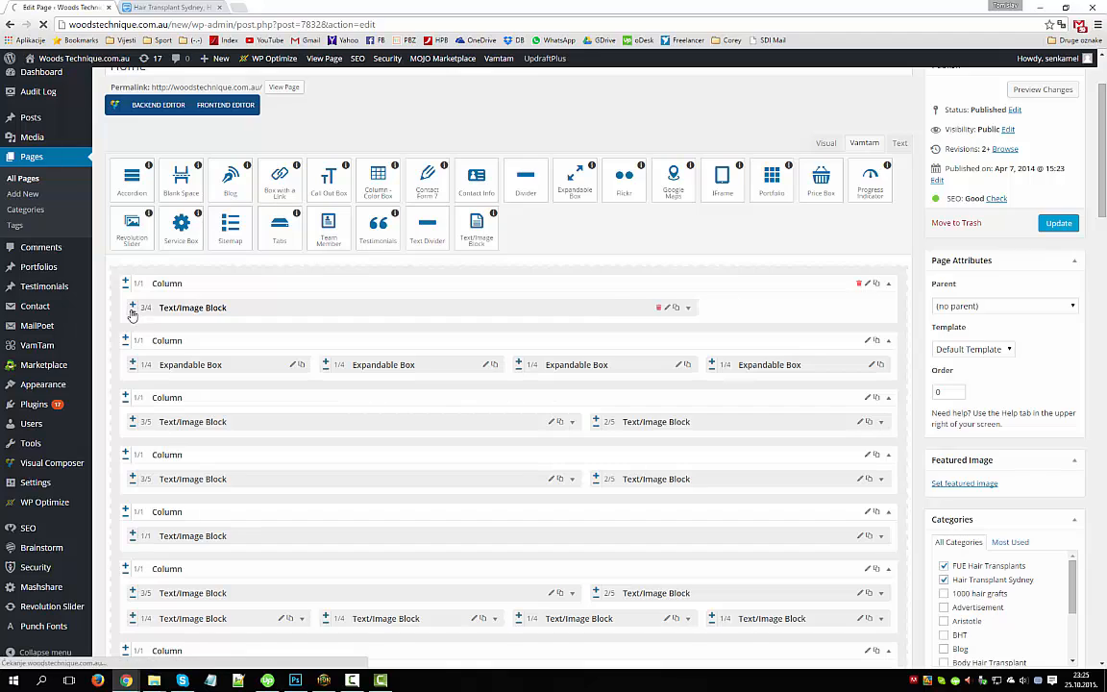
click(132, 311)
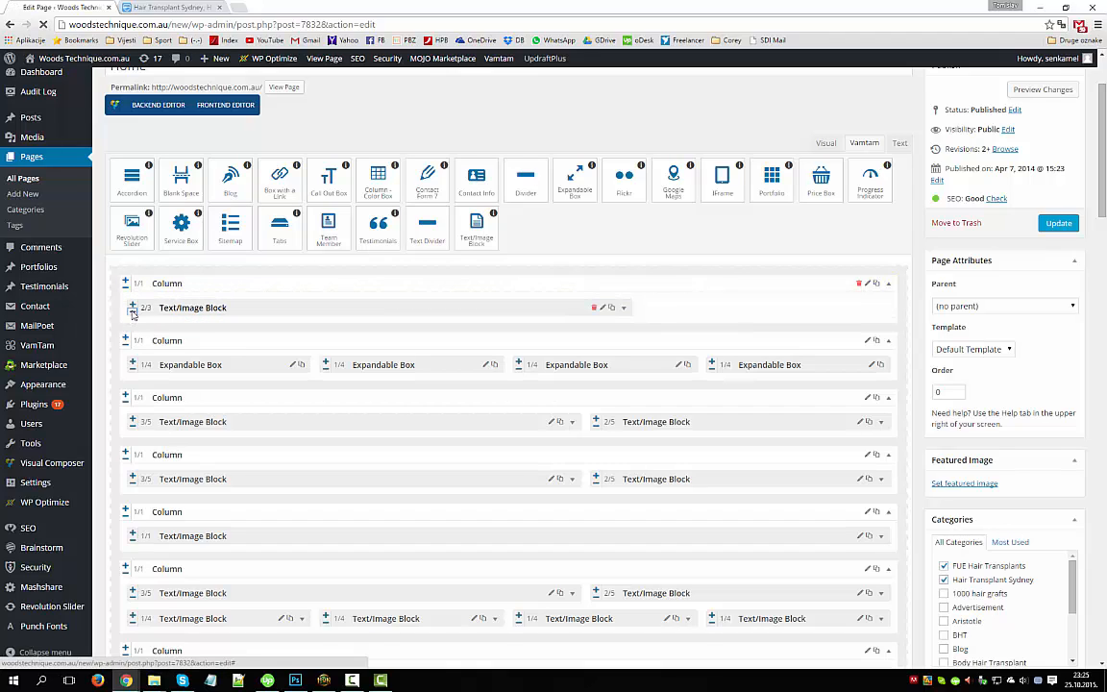
click(132, 312)
click(132, 311)
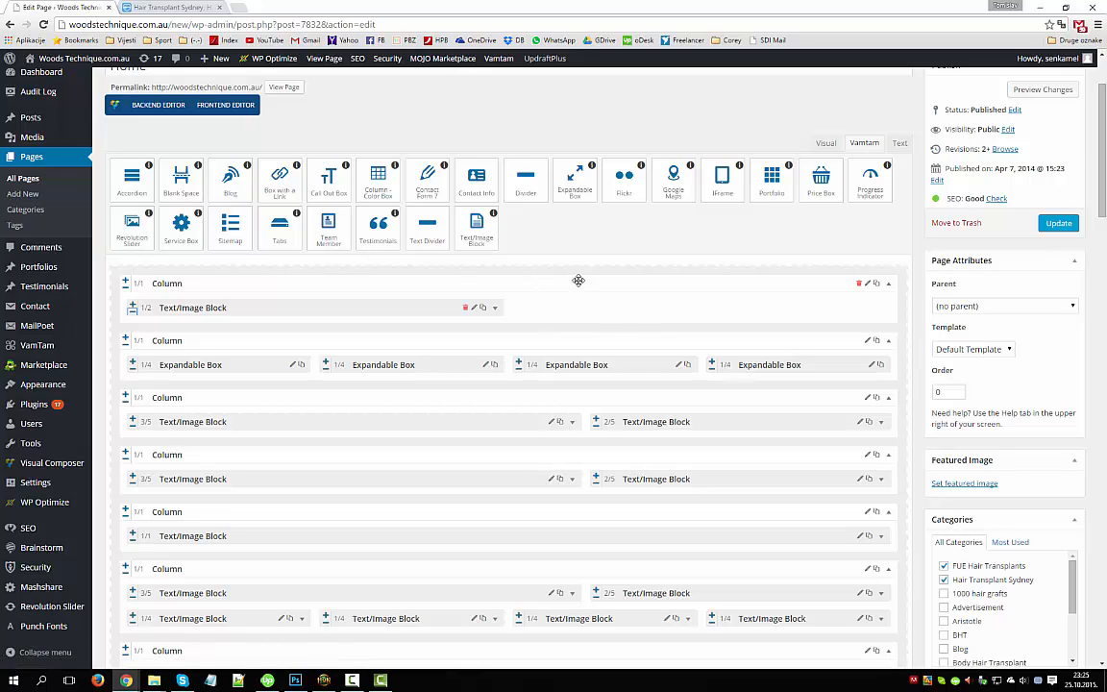
Place a second Text/Image Block in the first column, collapse it, and set both blocks to 1/2 width so they sit side by side.
drag(477, 229, 564, 316)
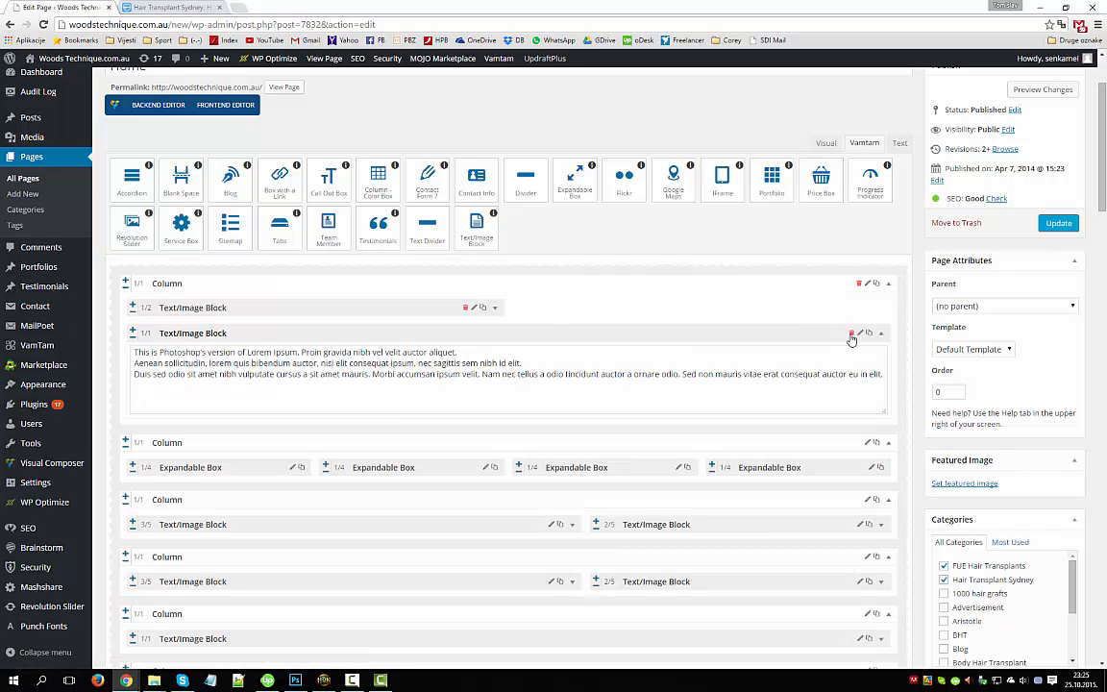
click(882, 334)
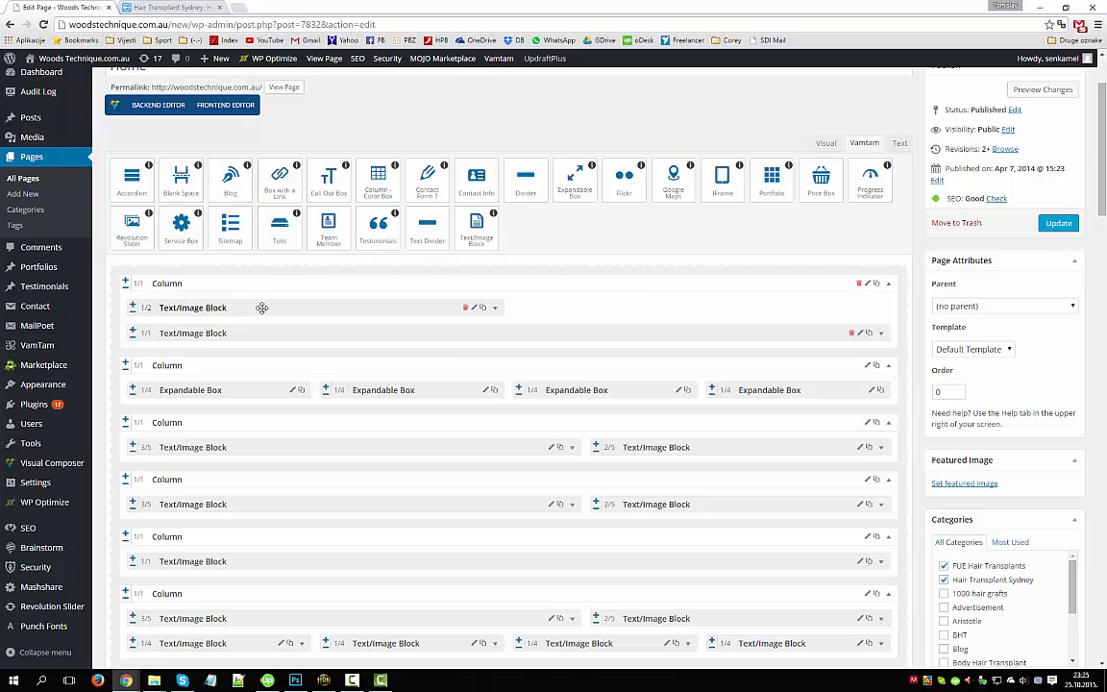
click(132, 338)
drag(132, 338, 129, 339)
click(132, 335)
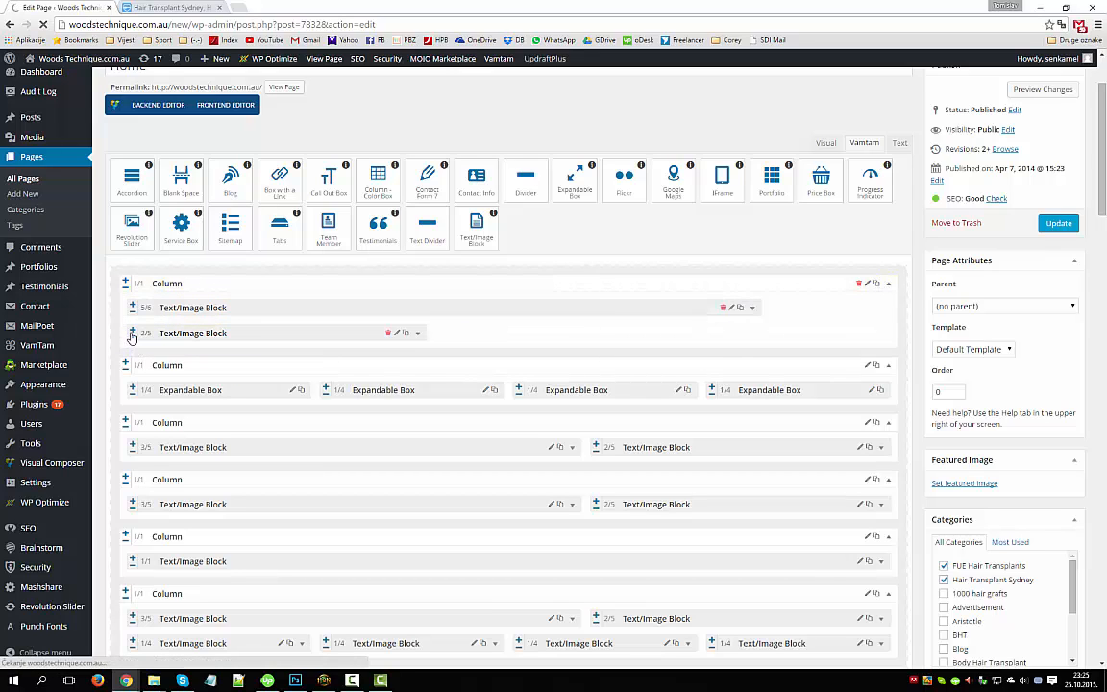
click(133, 332)
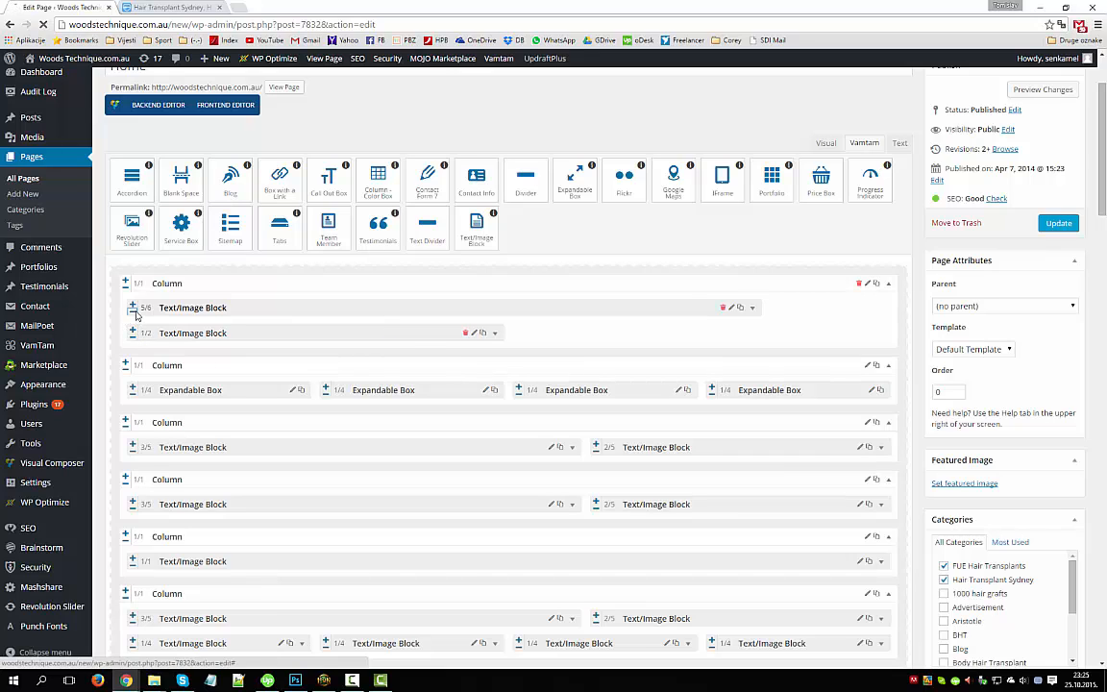
click(134, 310)
click(134, 313)
click(134, 314)
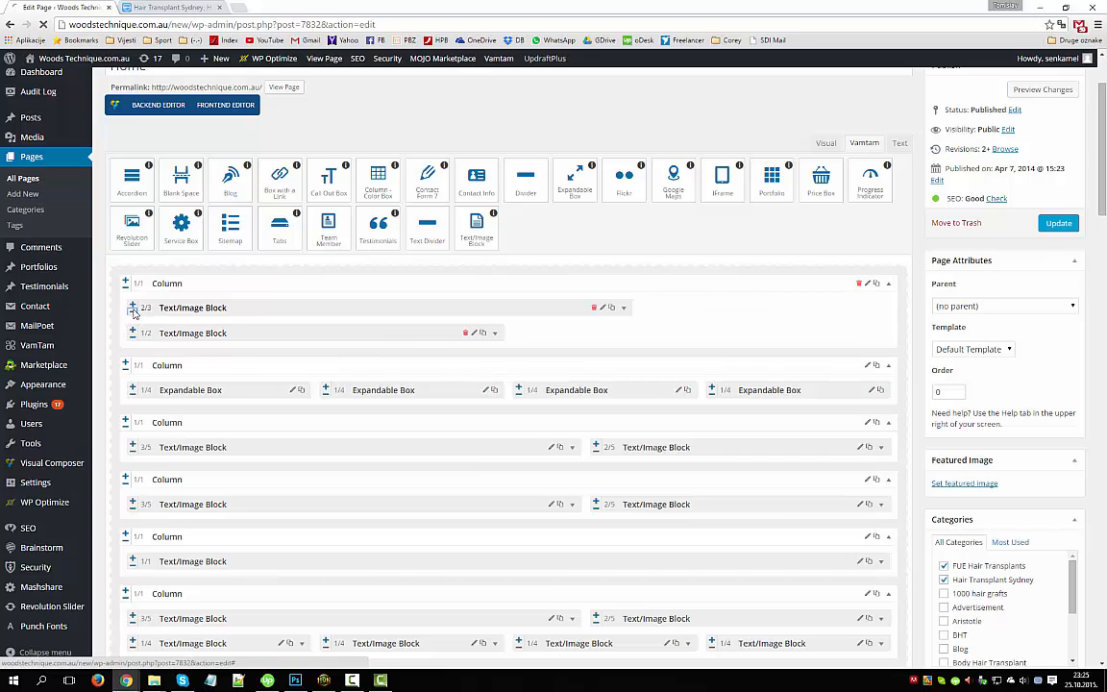
click(134, 309)
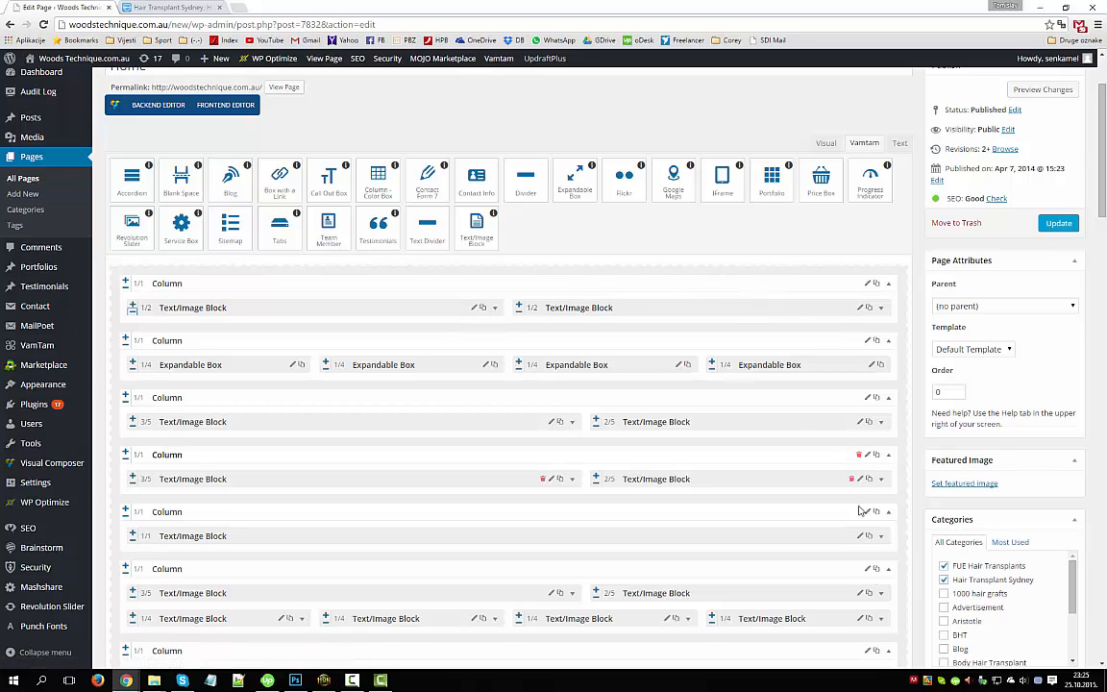
Check the Page Slider setting in VamTam Options, keeping Home Health2 - slider, and compare it with the banner on the live homepage.
scroll(803, 521, down, 10)
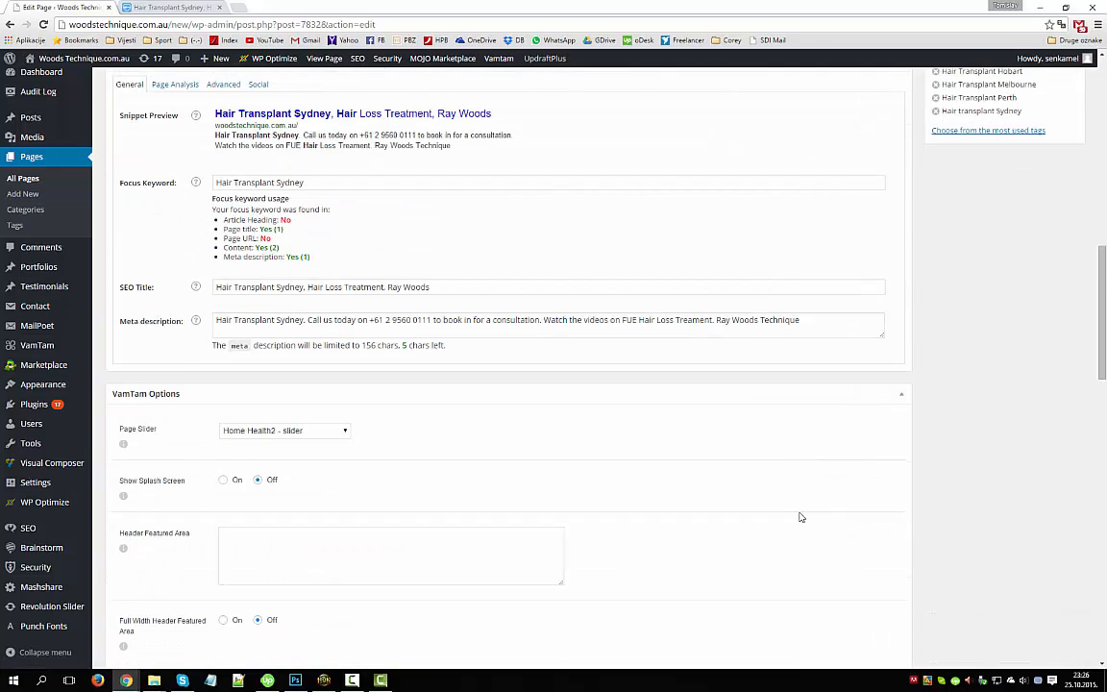
click(145, 7)
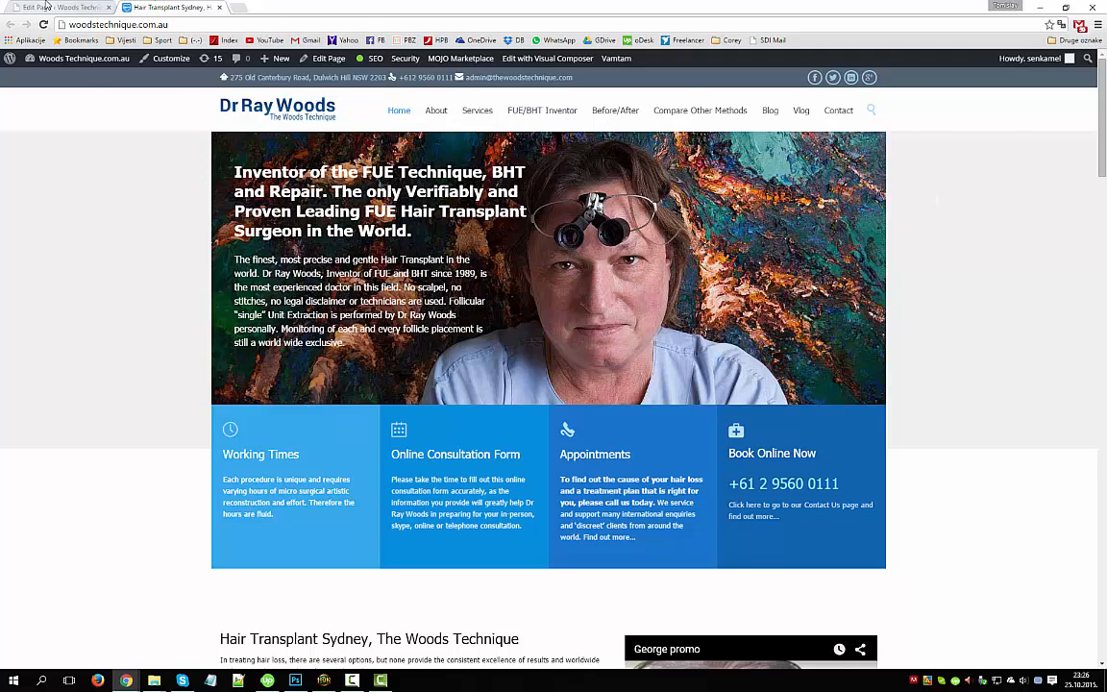
key(ctrl+Tab)
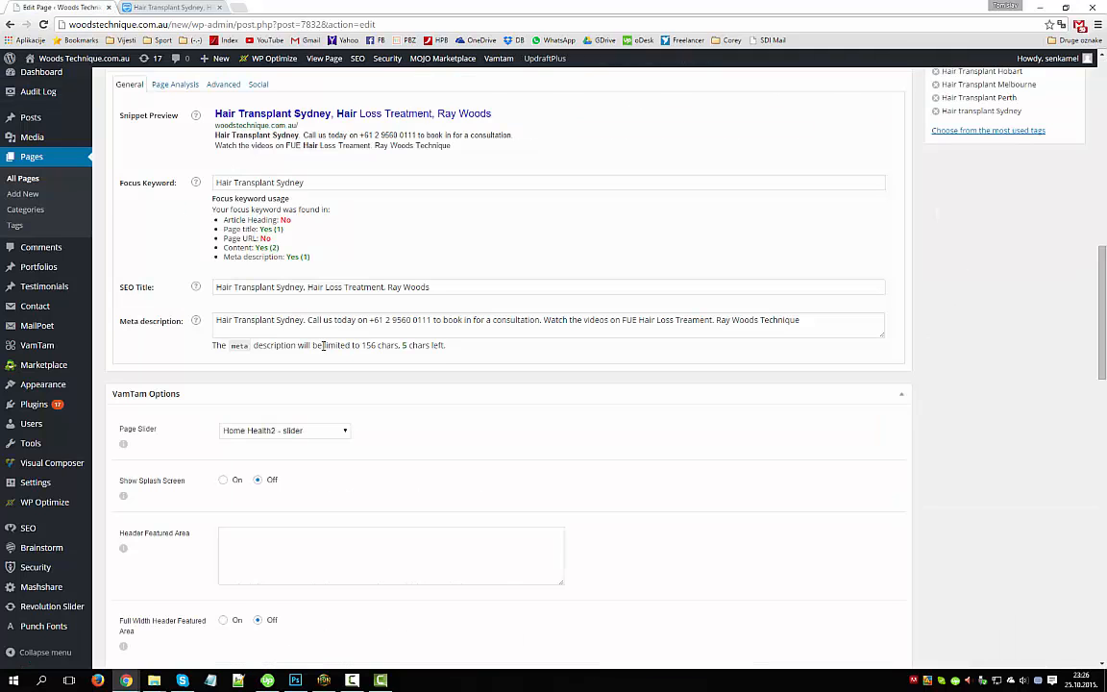
click(242, 435)
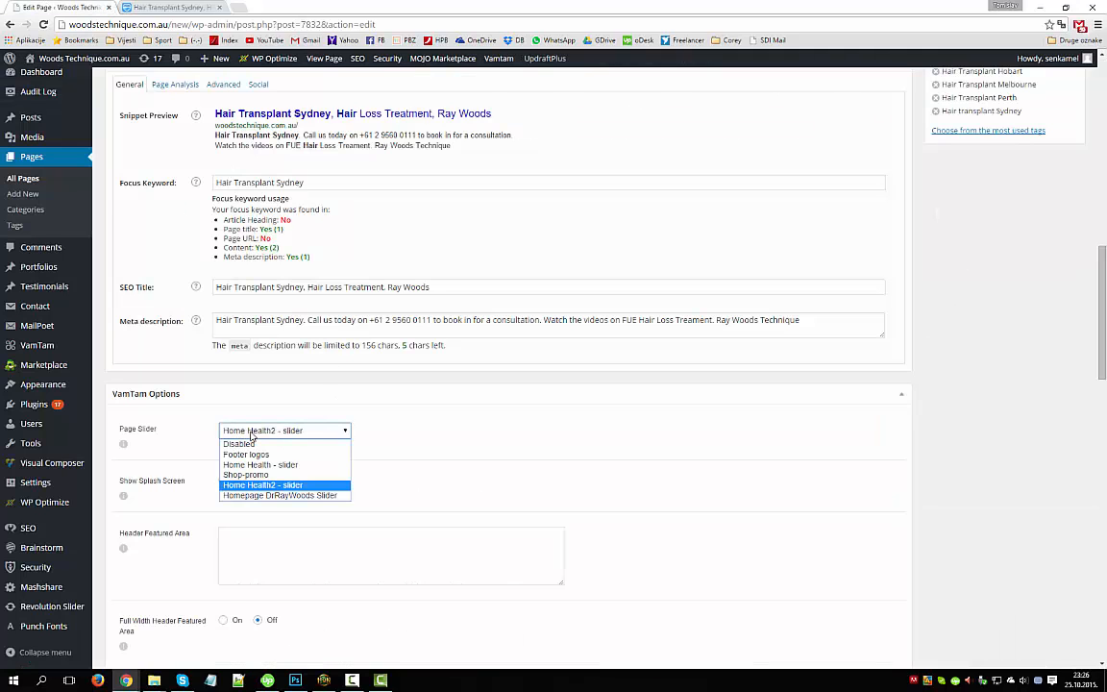
click(272, 489)
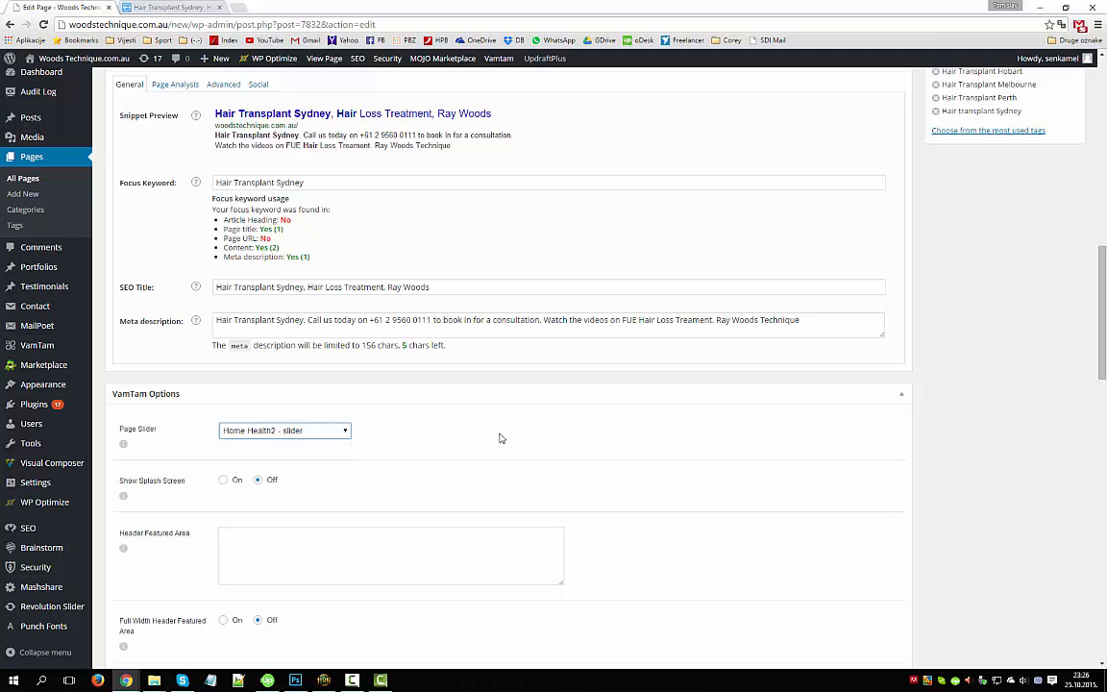
click(171, 7)
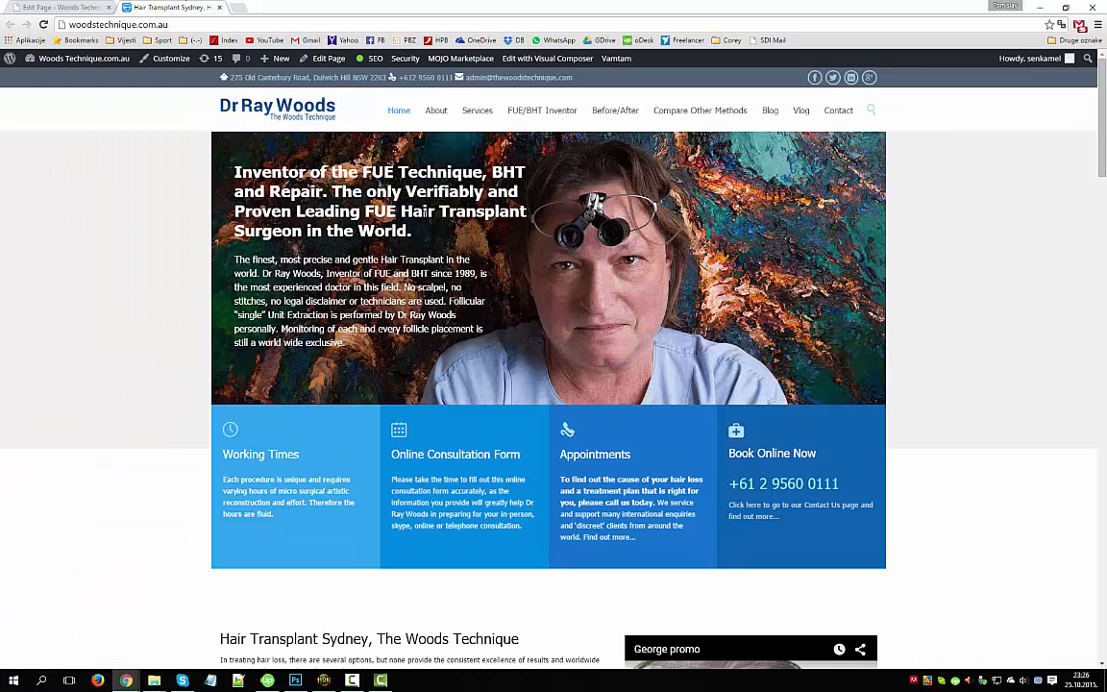
click(75, 6)
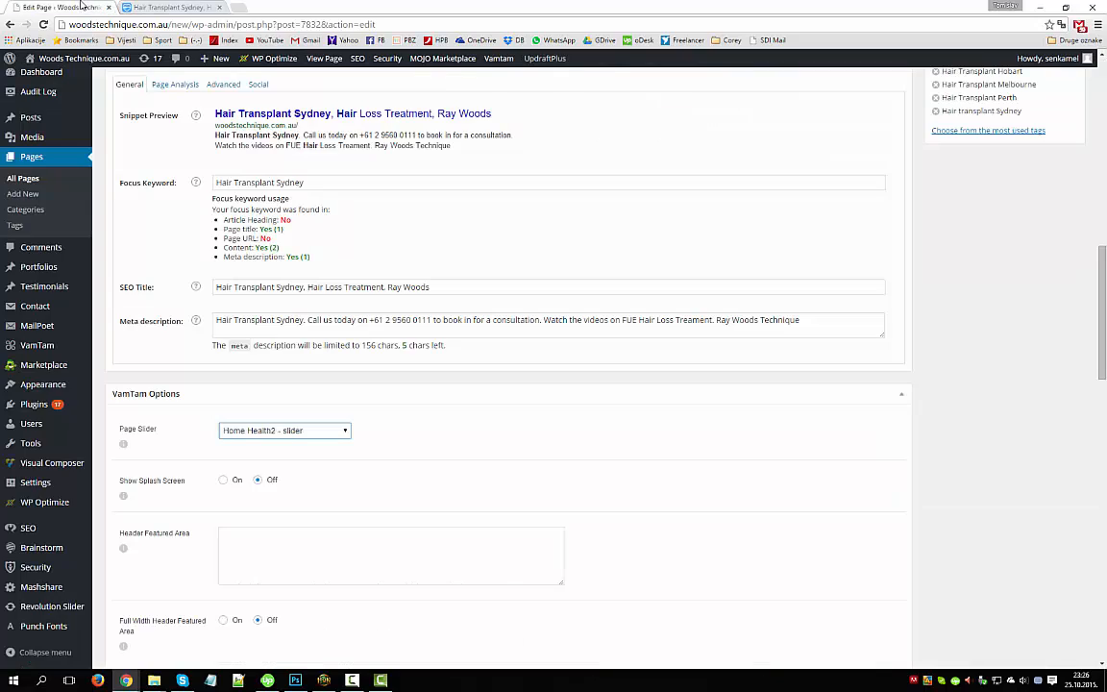
Leave the page editor without saving and open the settings of Home Health2 - slider in Revolution Slider.
click(59, 609)
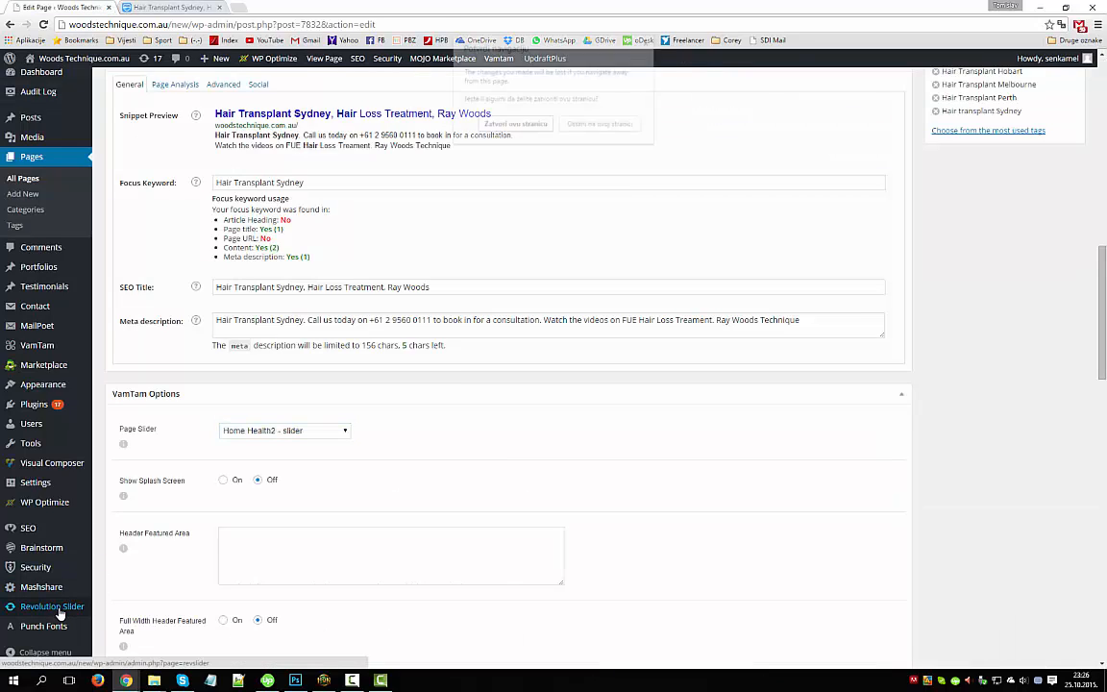
click(510, 126)
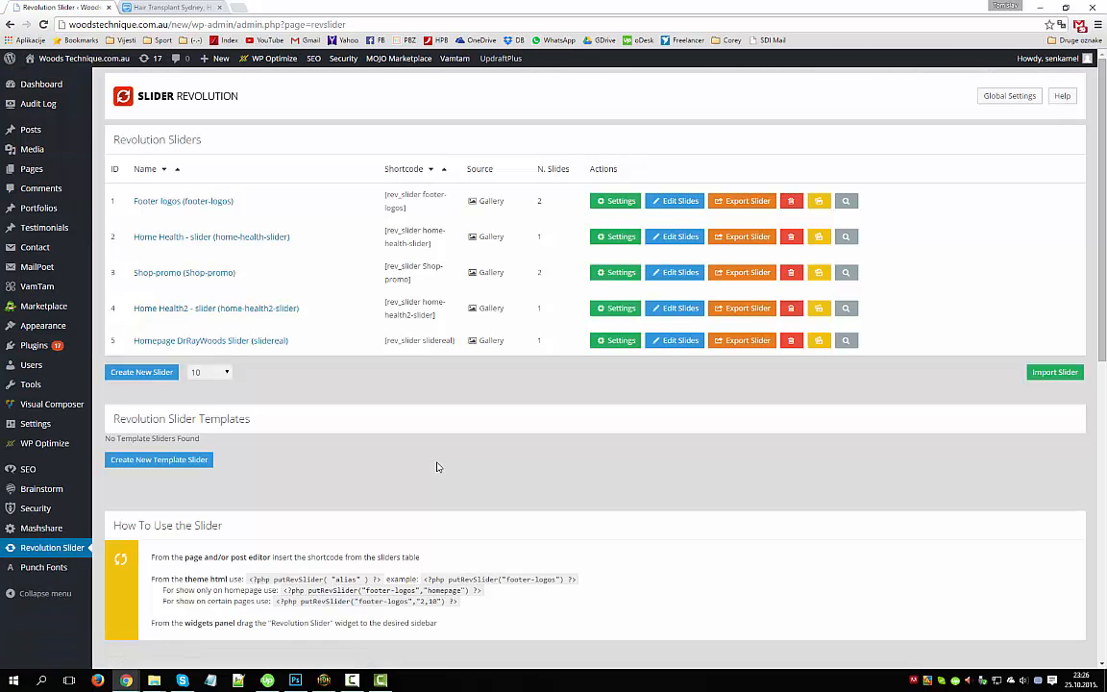
drag(108, 308, 322, 305)
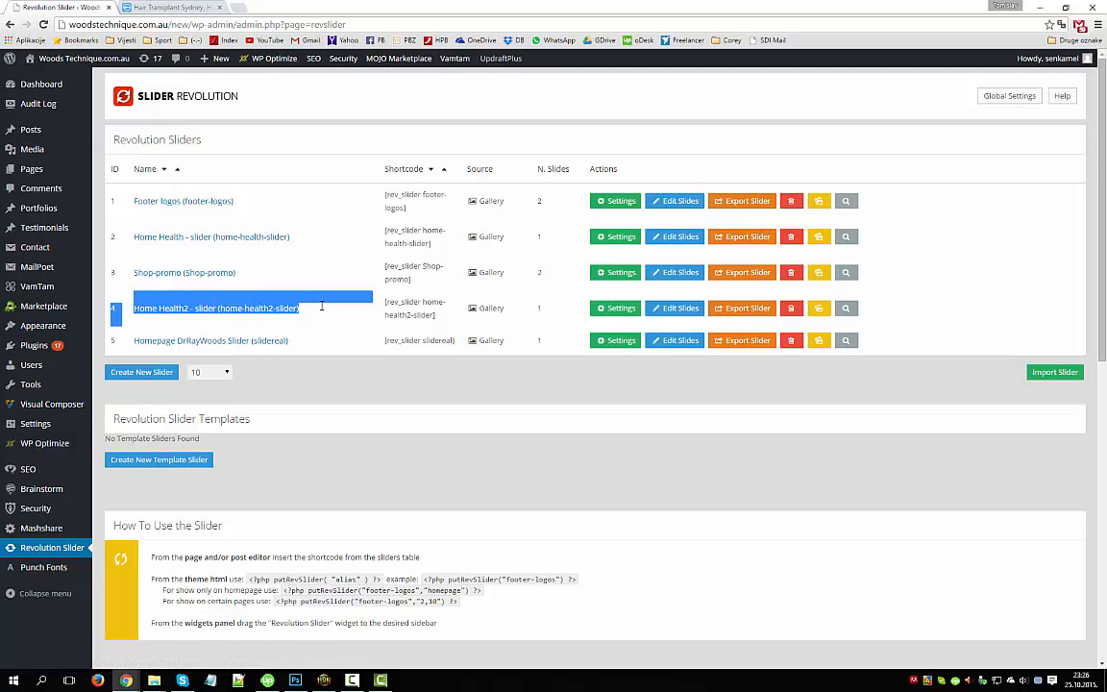
click(307, 308)
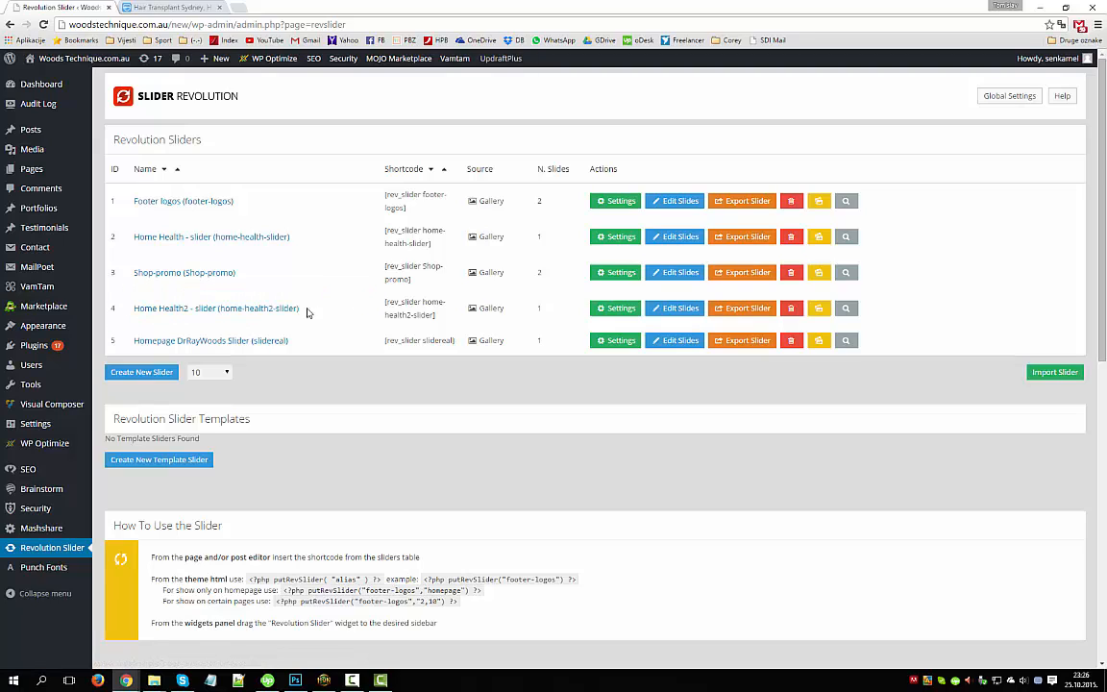
click(250, 315)
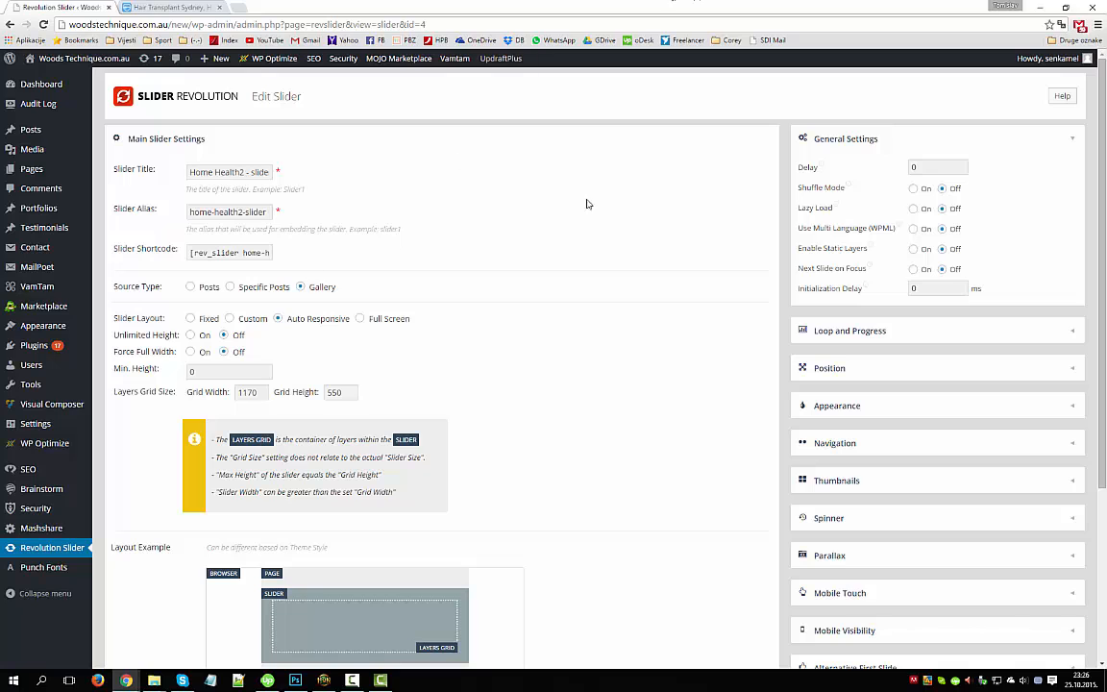
Open the slide list of Home Health2 - slider and edit its Services slide.
scroll(672, 395, down, 3)
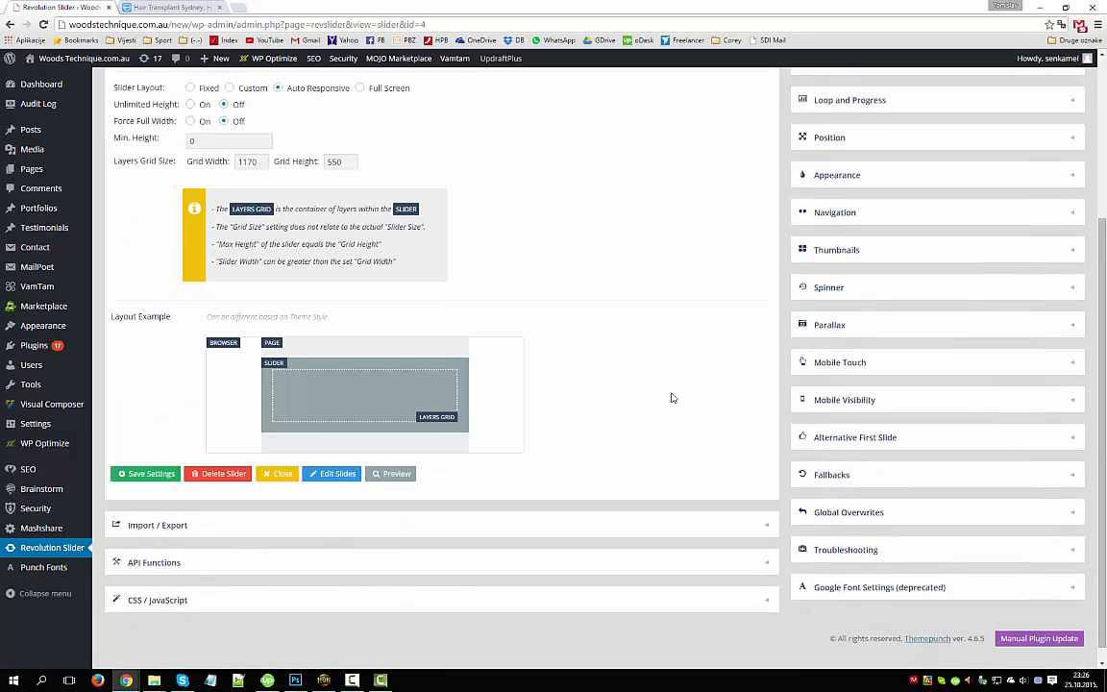
click(326, 478)
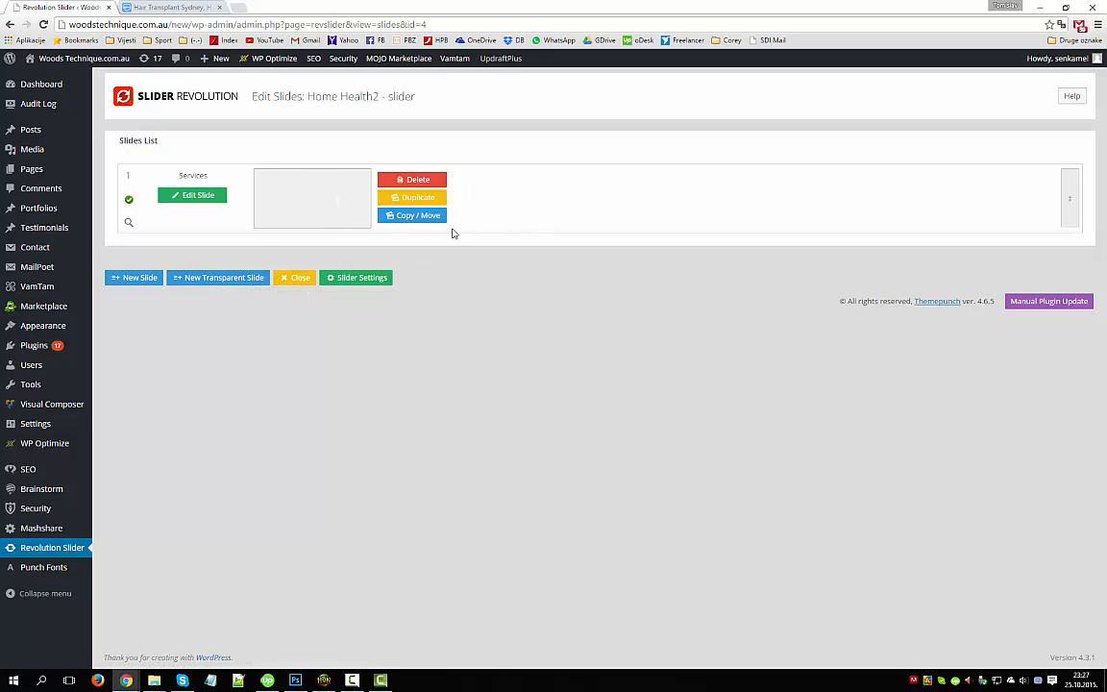
click(206, 198)
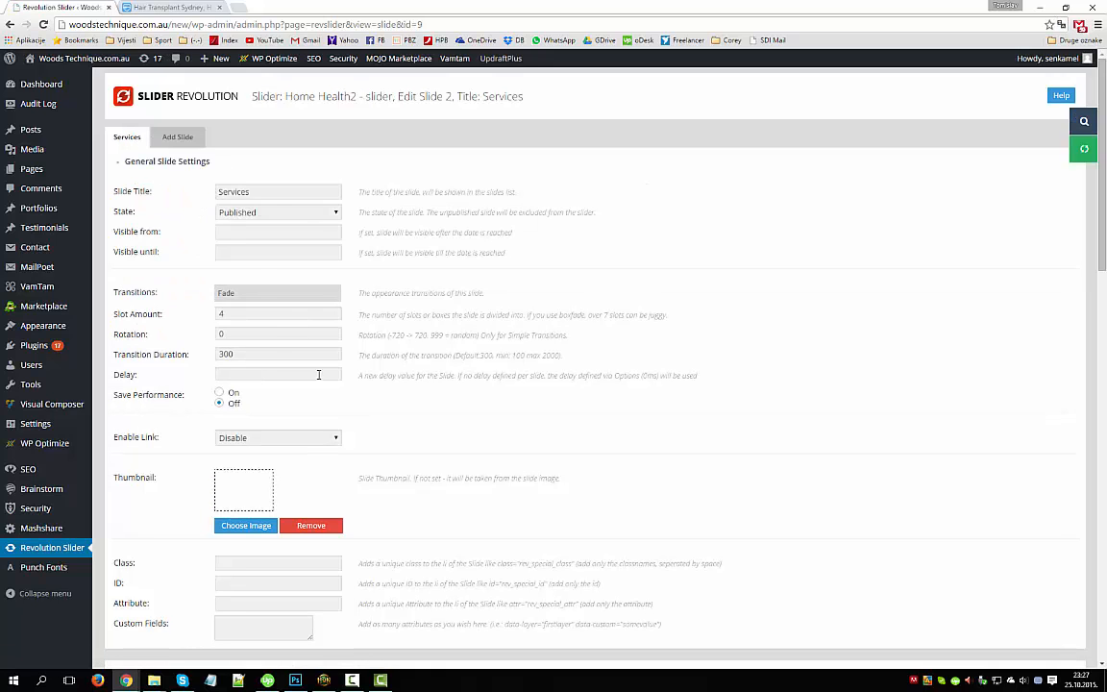
scroll(475, 334, down, 6)
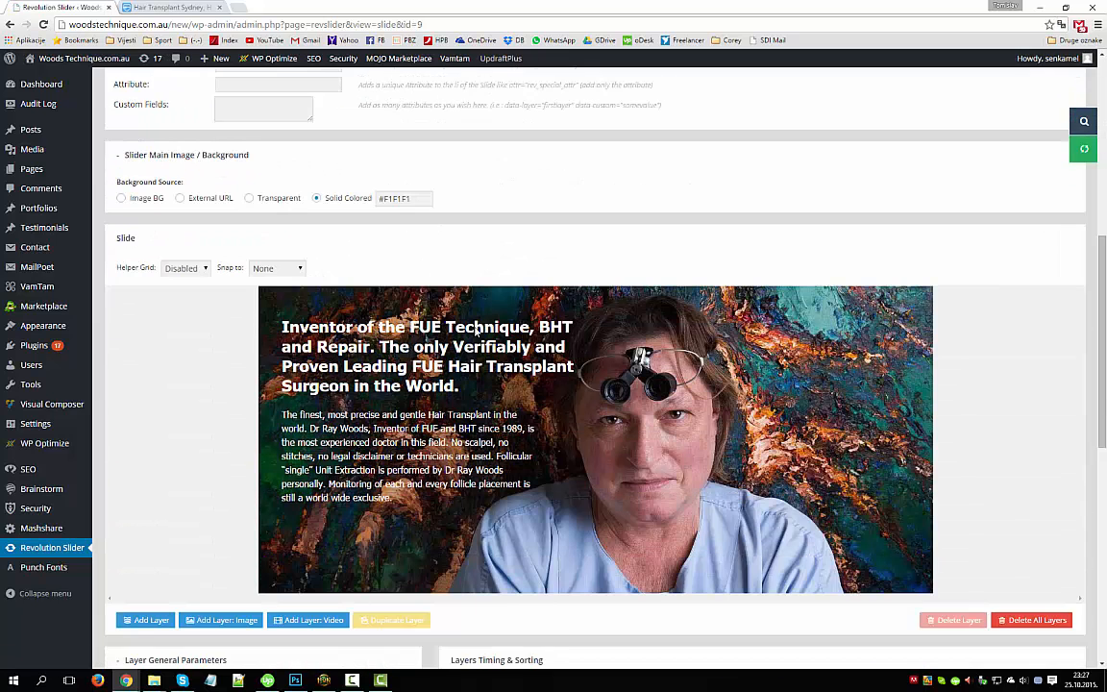
Examine the slide's paragraph text layer, heading text layer and Image 5 layer, including the heading's text content.
scroll(728, 345, down, 2)
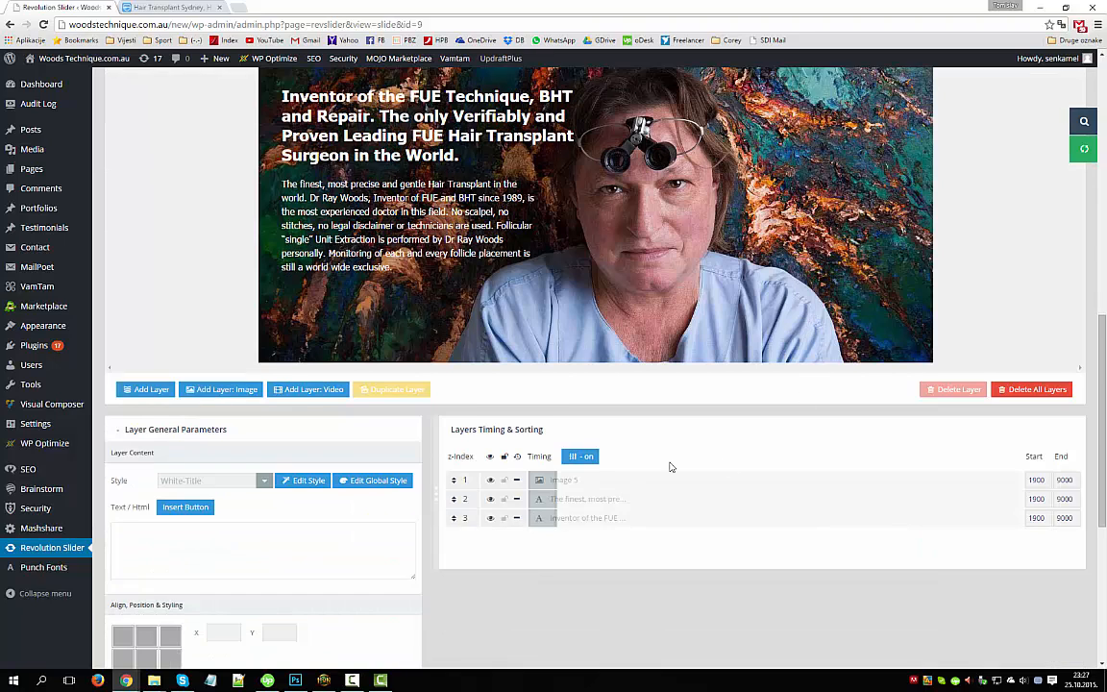
click(576, 499)
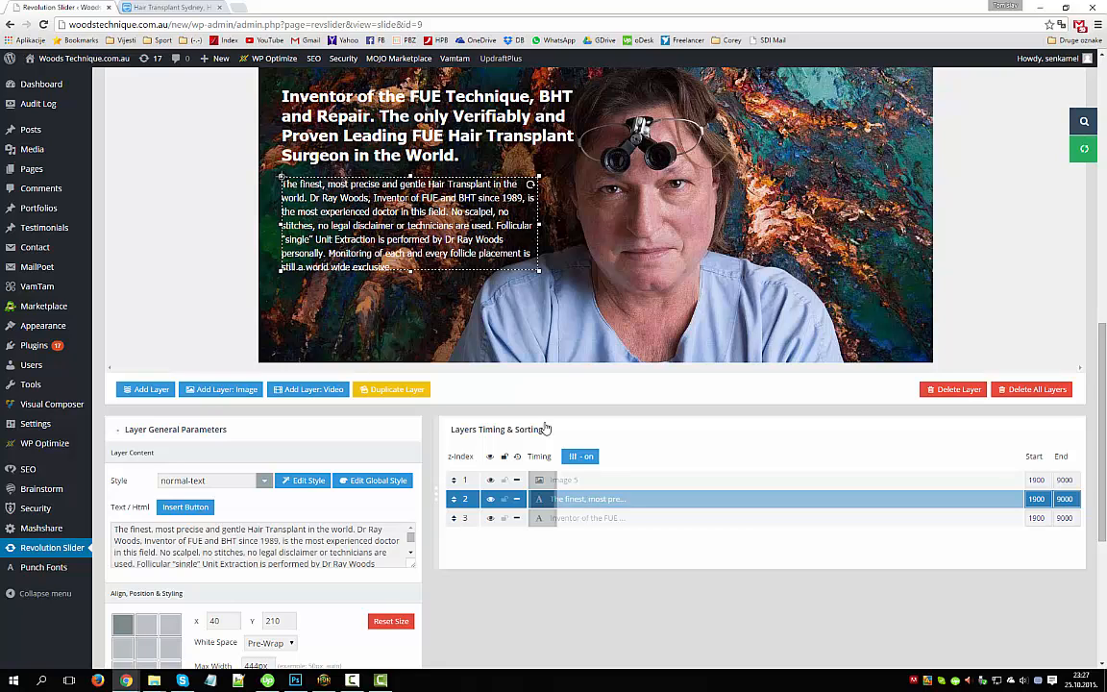
click(567, 518)
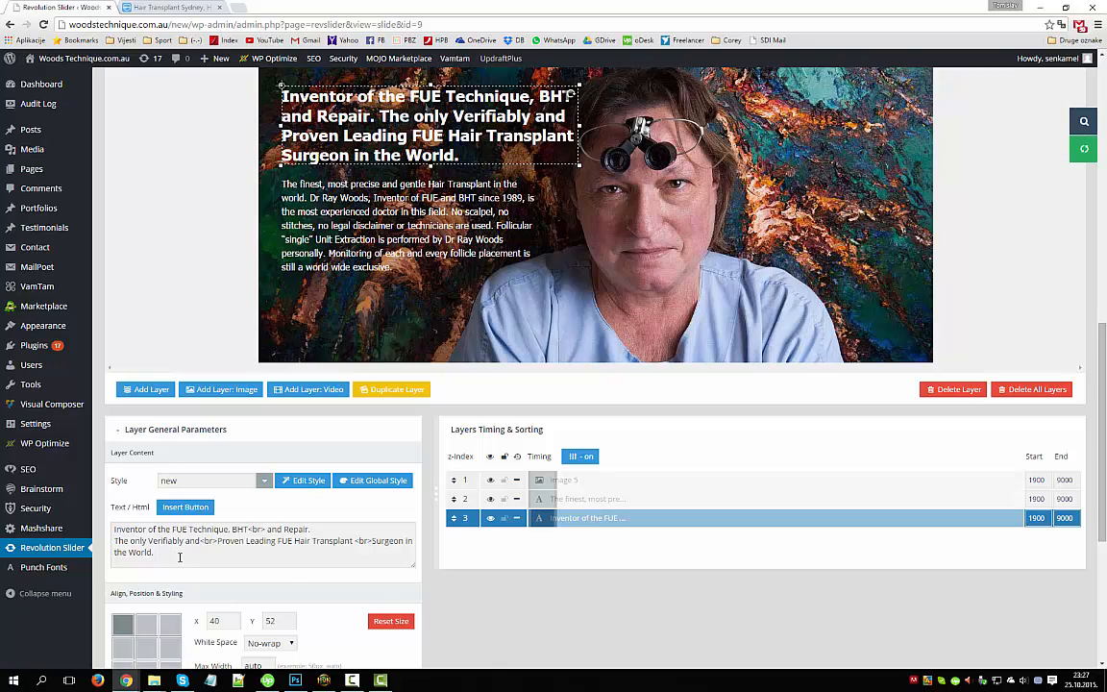
drag(178, 557, 107, 512)
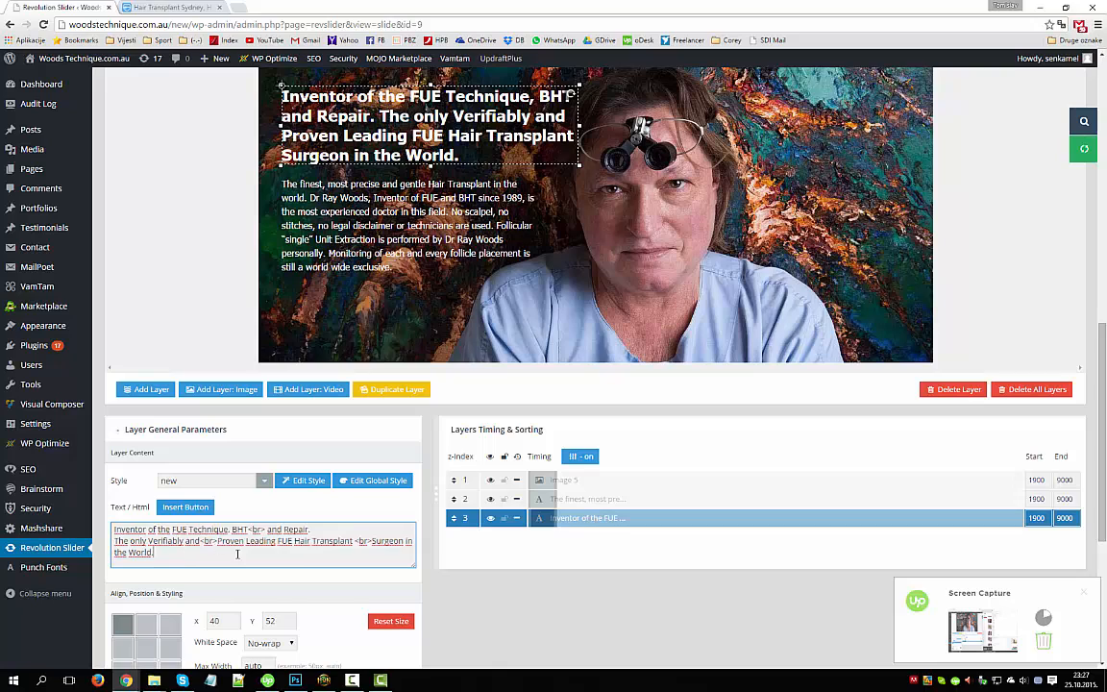
click(175, 554)
drag(197, 554, 104, 511)
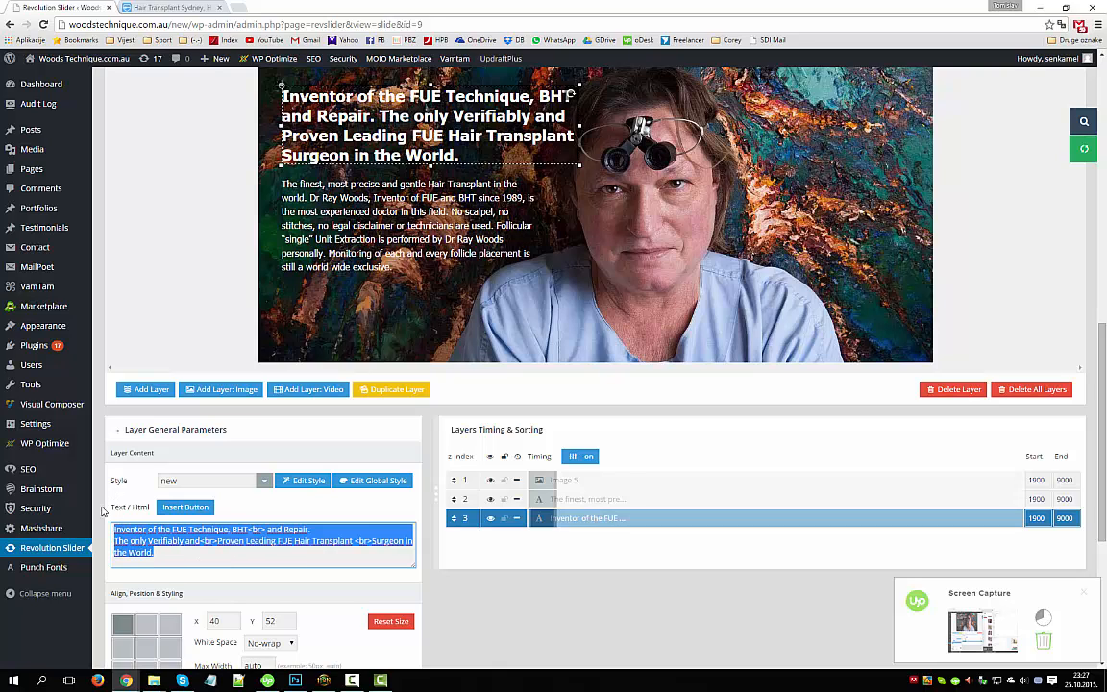
click(606, 480)
scroll(606, 481, up, 1)
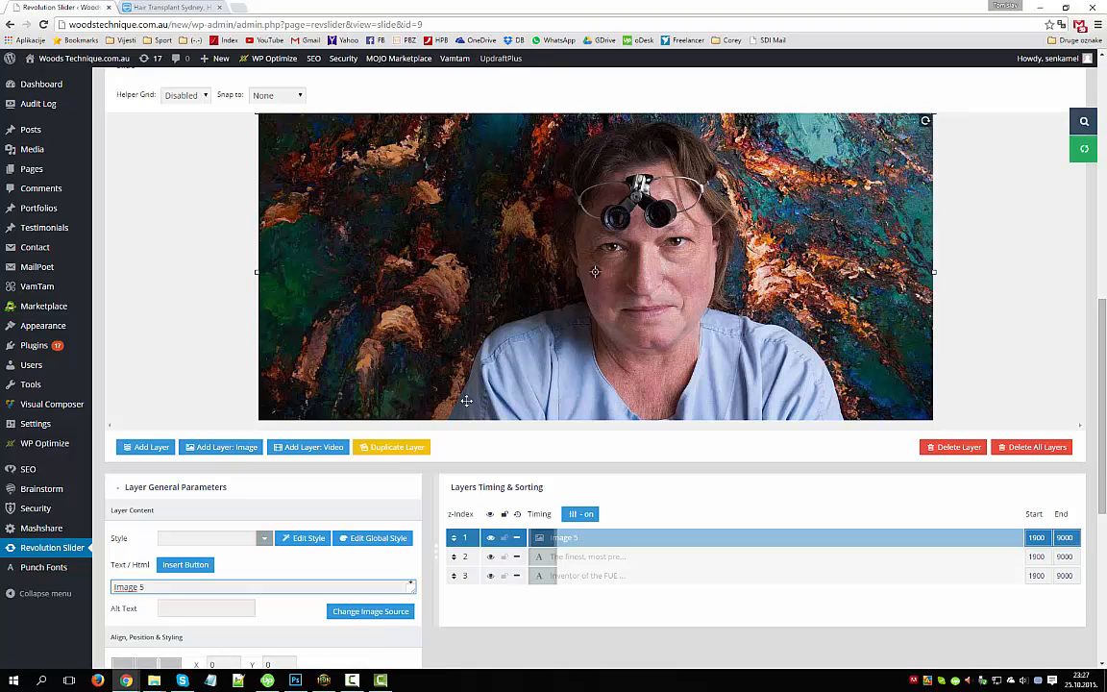
Review the image layer's parameters and the slide's general settings, and compare the slide with the banner on the live homepage.
scroll(836, 322, down, 5)
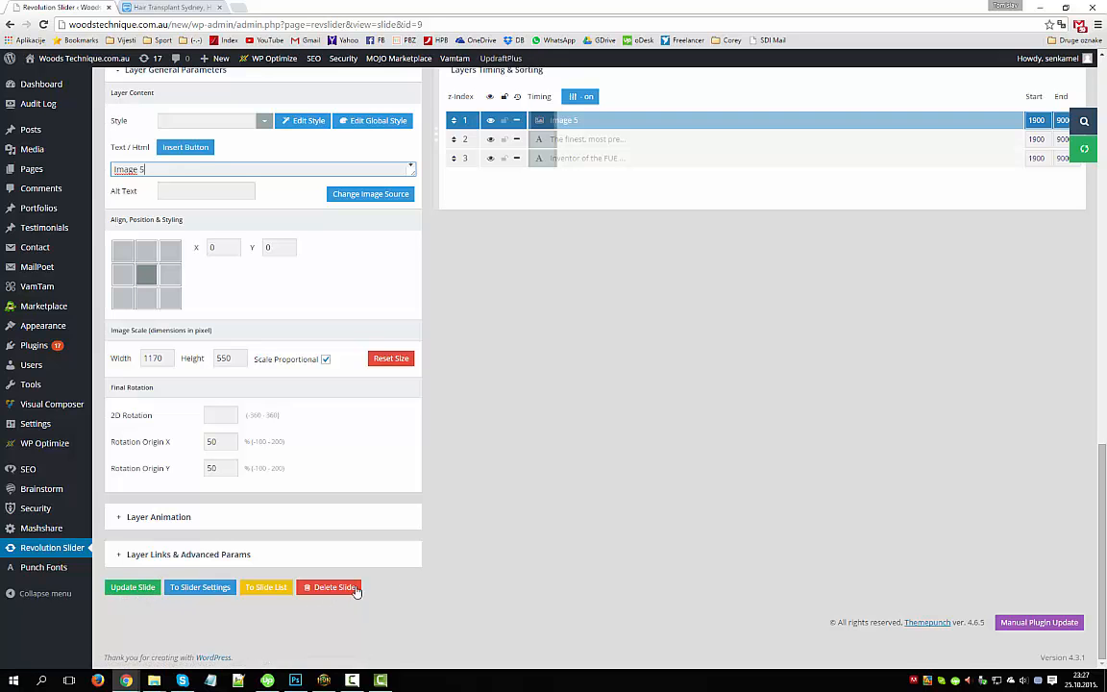
scroll(515, 574, up, 15)
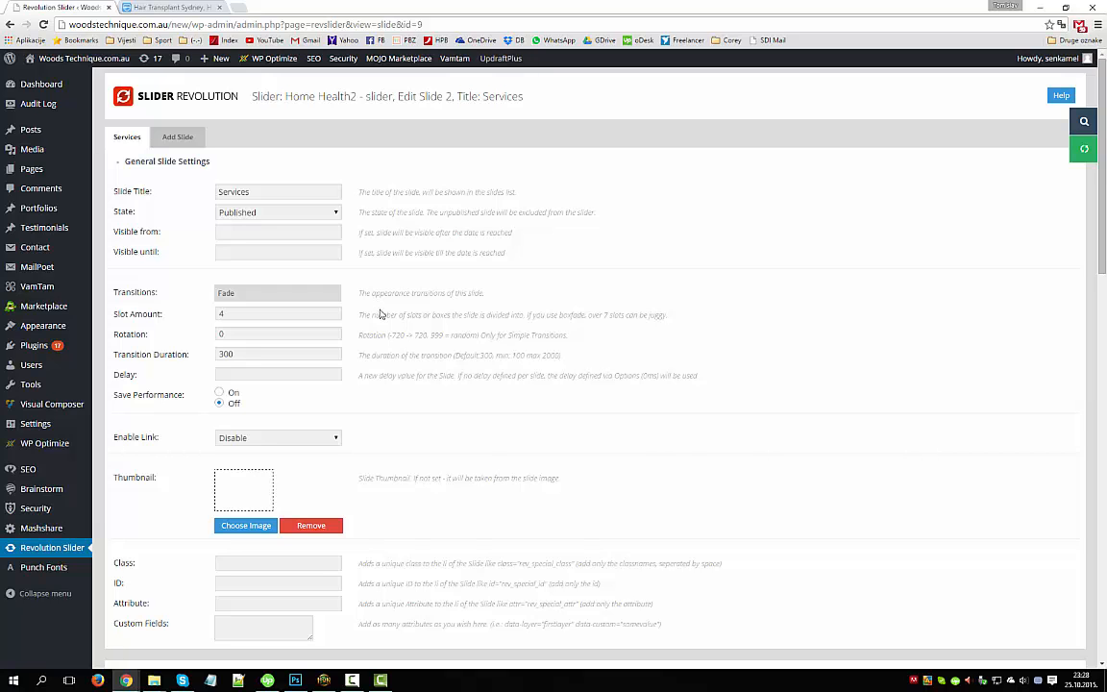
click(199, 8)
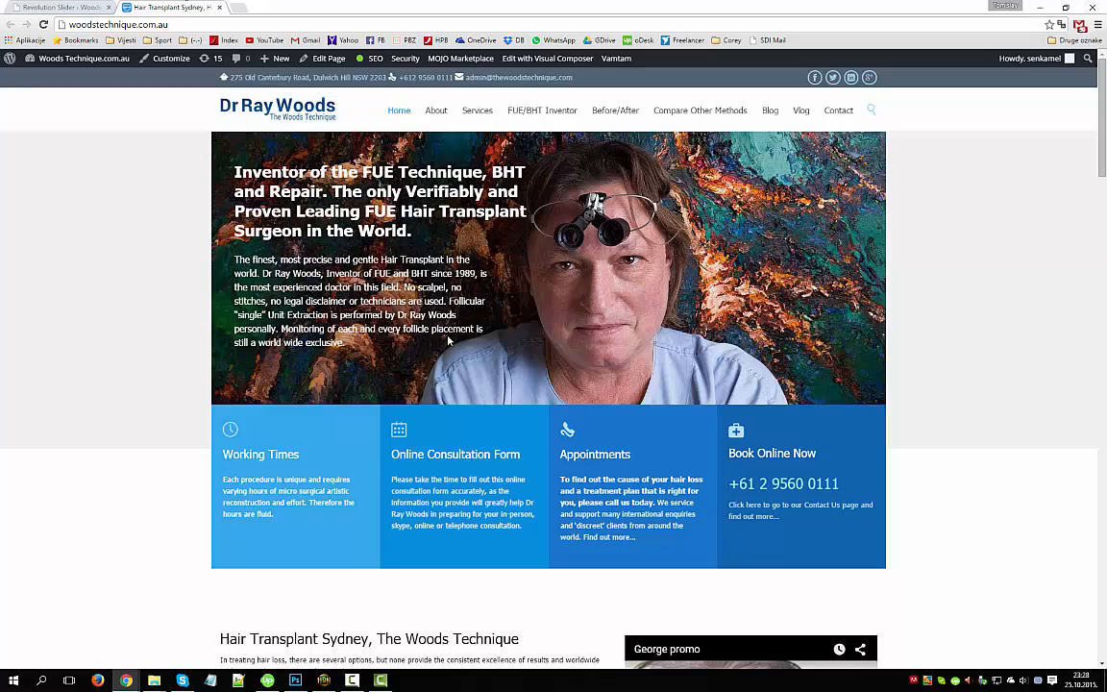
Open the doctor's About page from the live homepage, close the slider editor's tab, and start editing the page with Visual Composer.
scroll(448, 341, down, 3)
scroll(448, 342, up, 3)
mouse_move(436, 109)
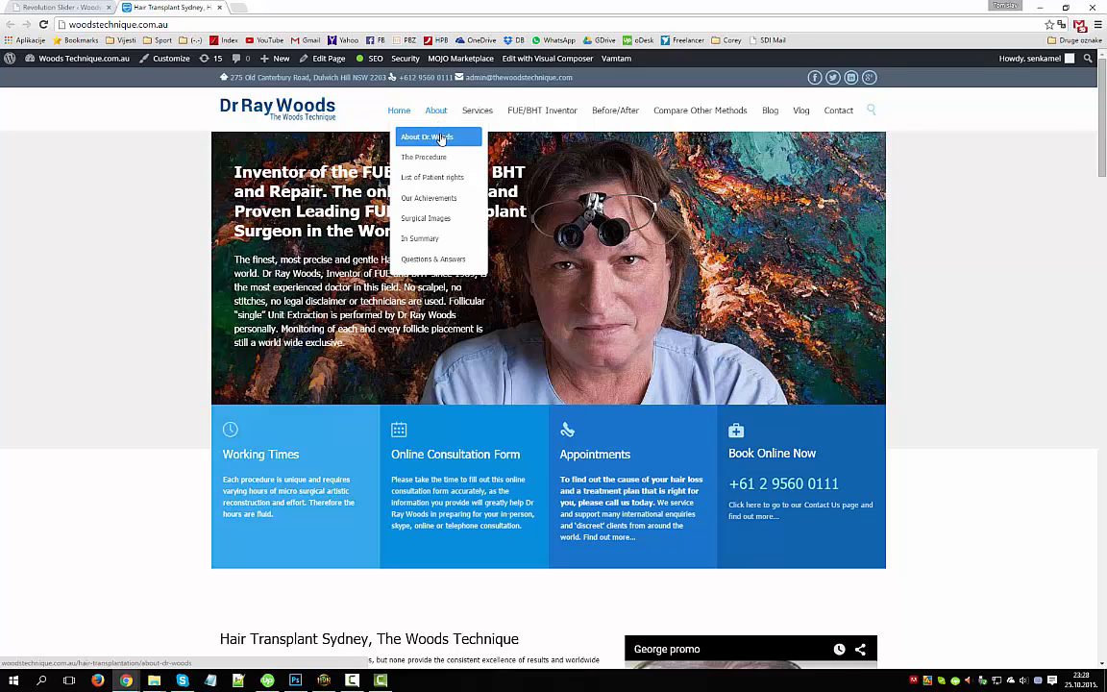
click(441, 138)
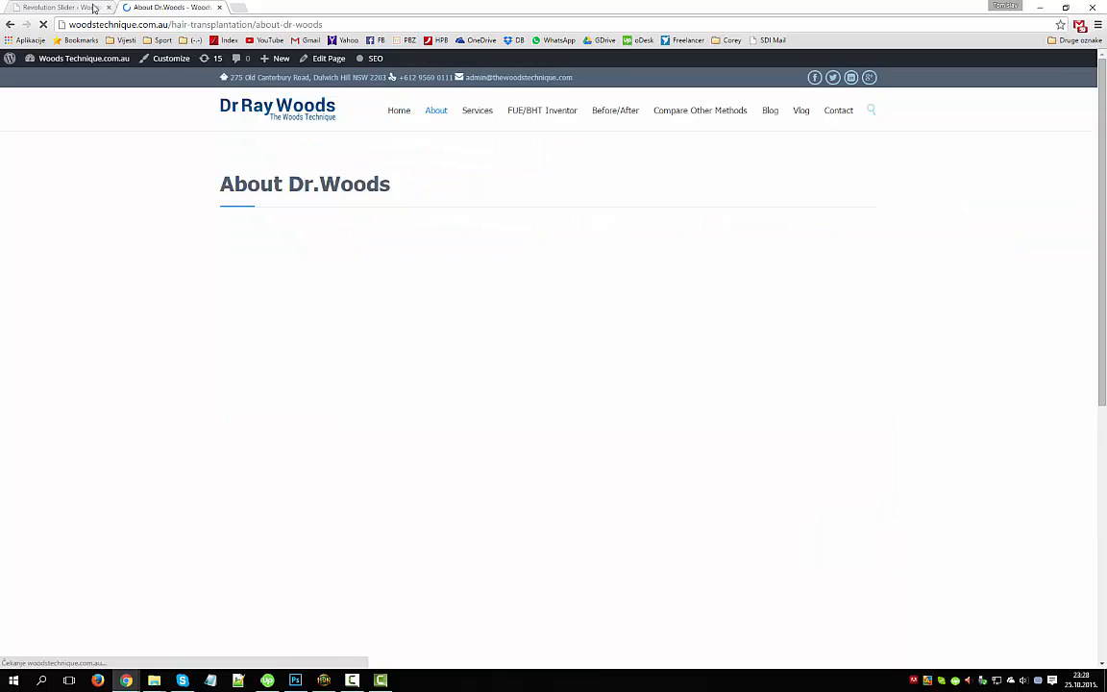
click(103, 9)
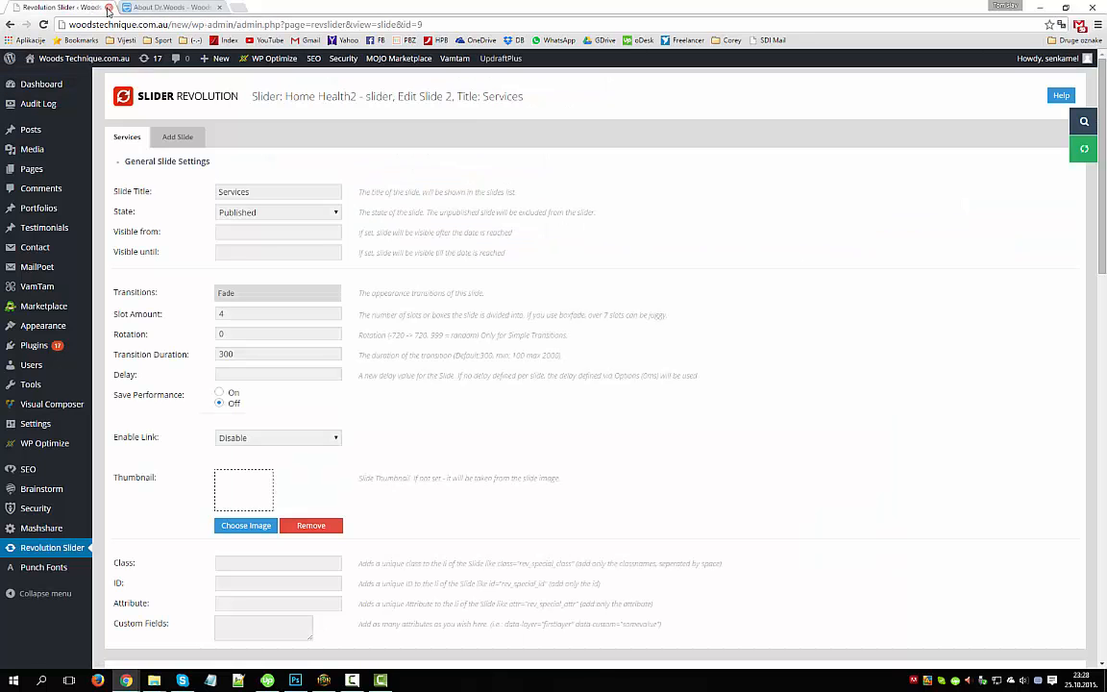
click(109, 8)
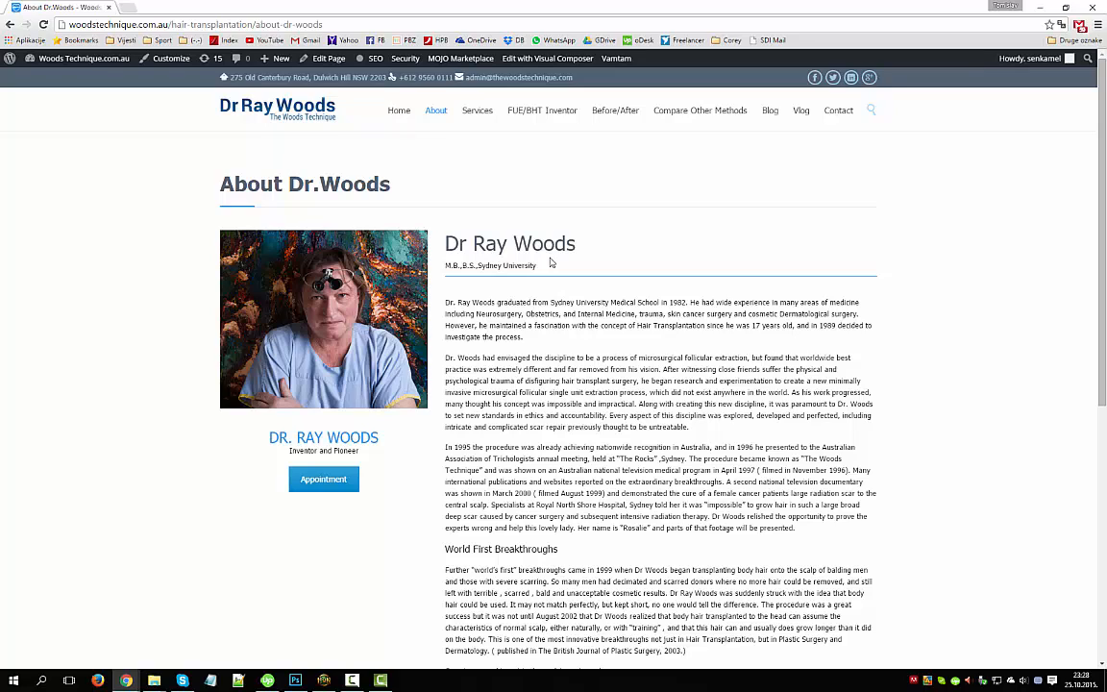
click(545, 65)
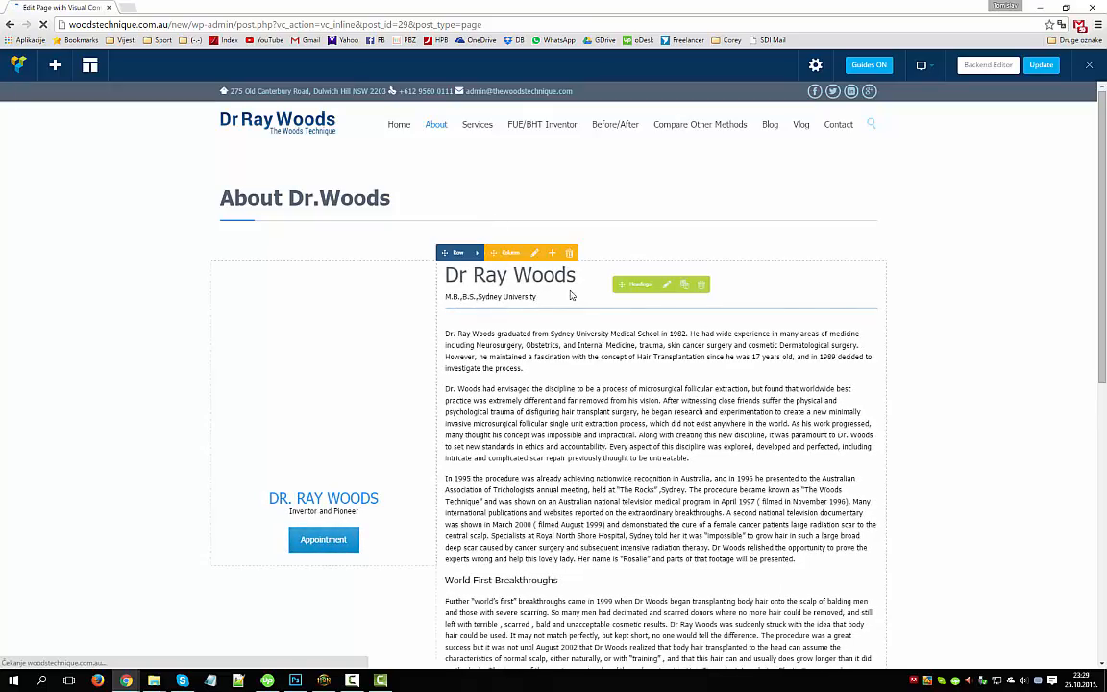
Open the biography text block's settings, enlarge its text area, review the text through to the end, and close it without saving.
scroll(572, 293, down, 1)
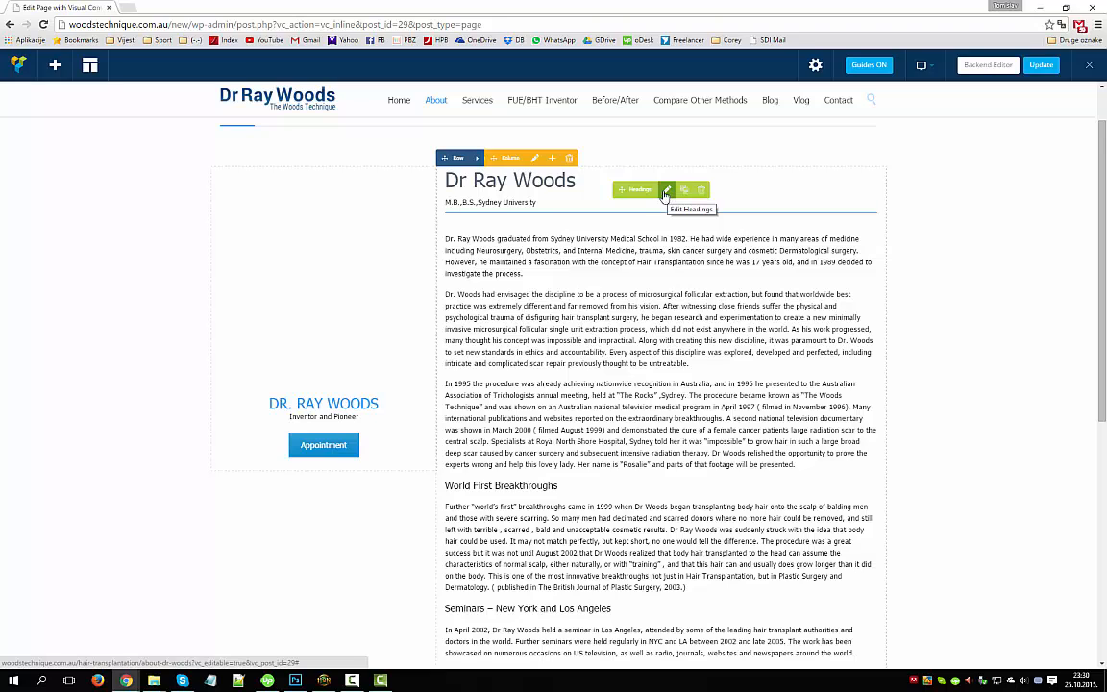
scroll(630, 384, down, 1)
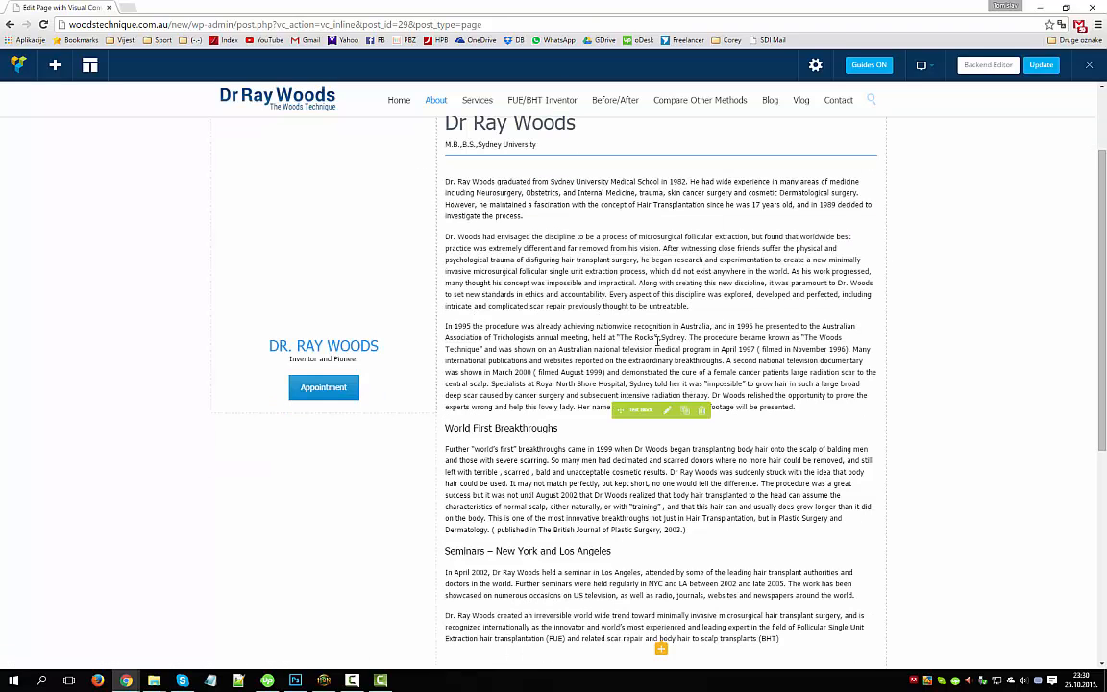
click(667, 412)
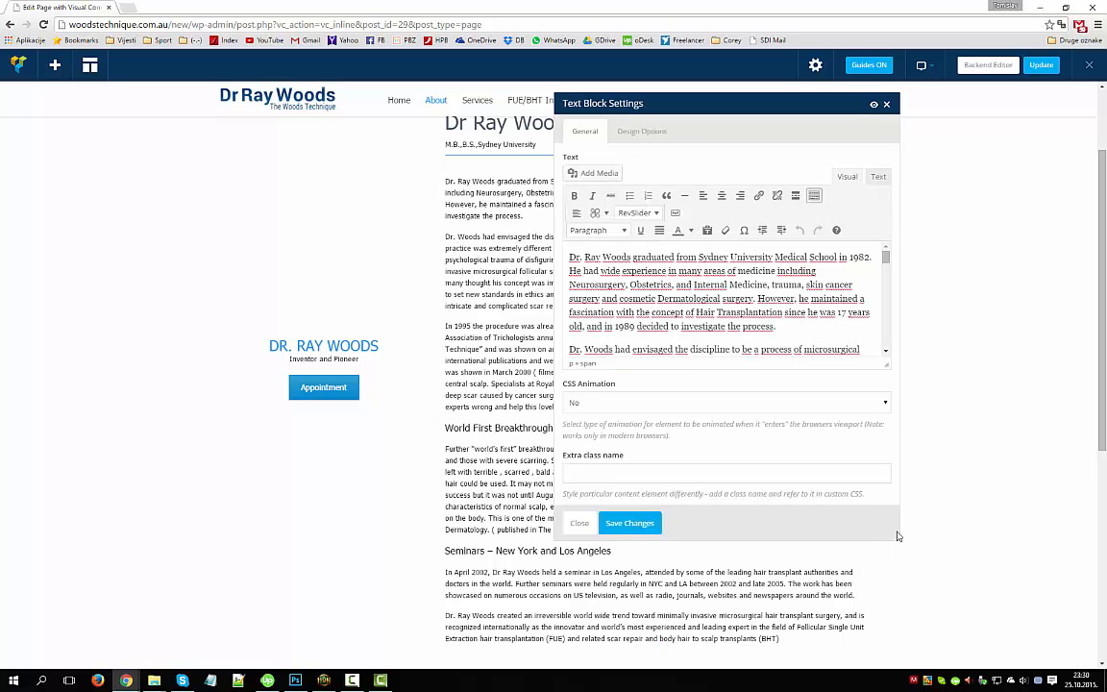
drag(891, 264, 894, 305)
drag(891, 372, 875, 506)
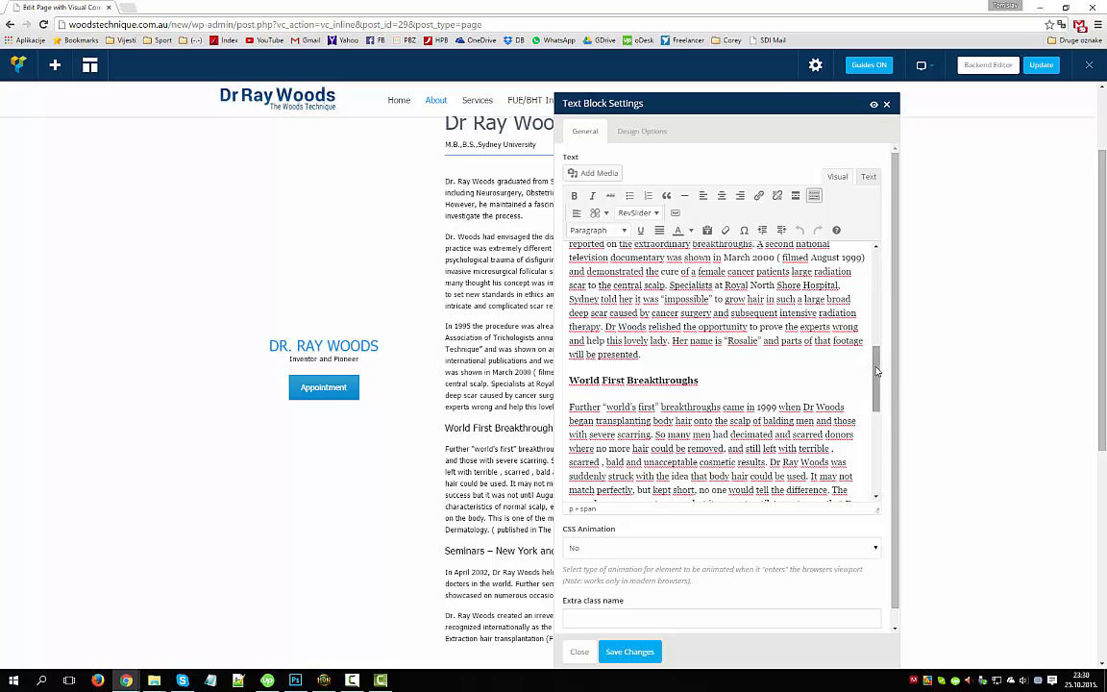
scroll(879, 427, down, 5)
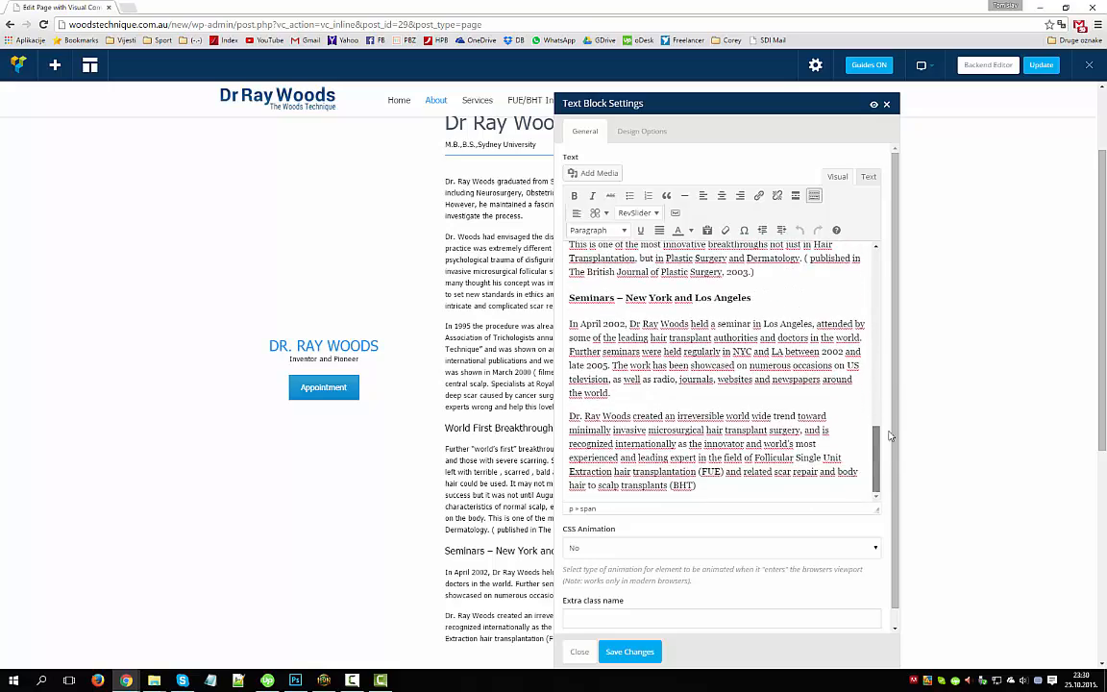
scroll(889, 435, up, 10)
drag(645, 300, 774, 404)
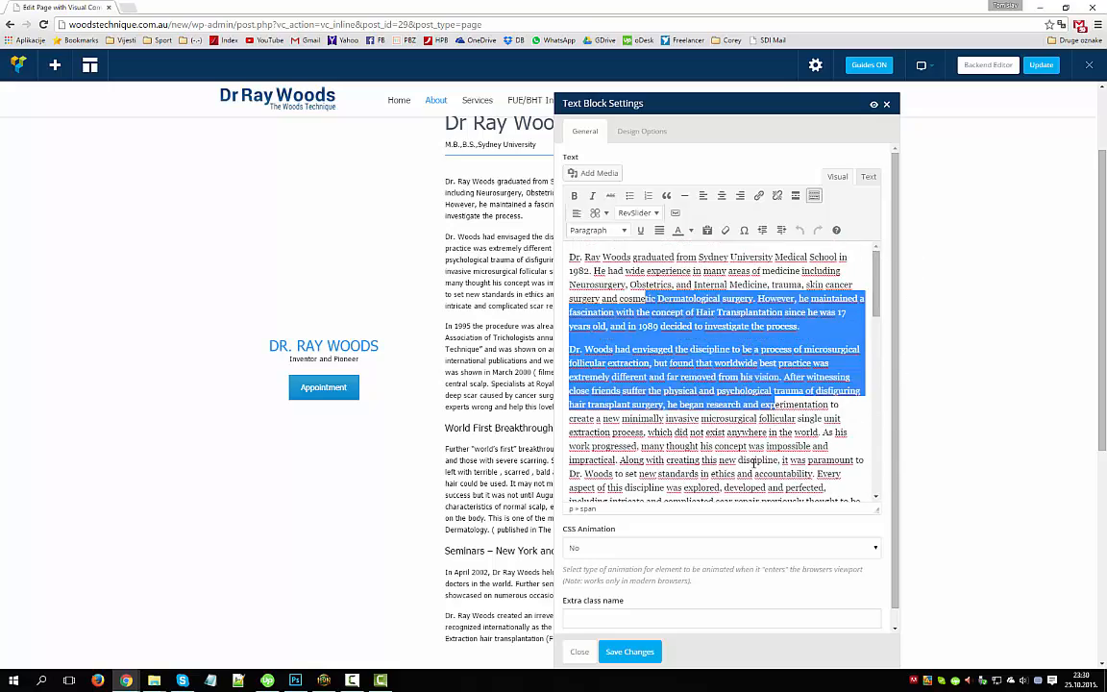
drag(753, 463, 571, 271)
click(747, 405)
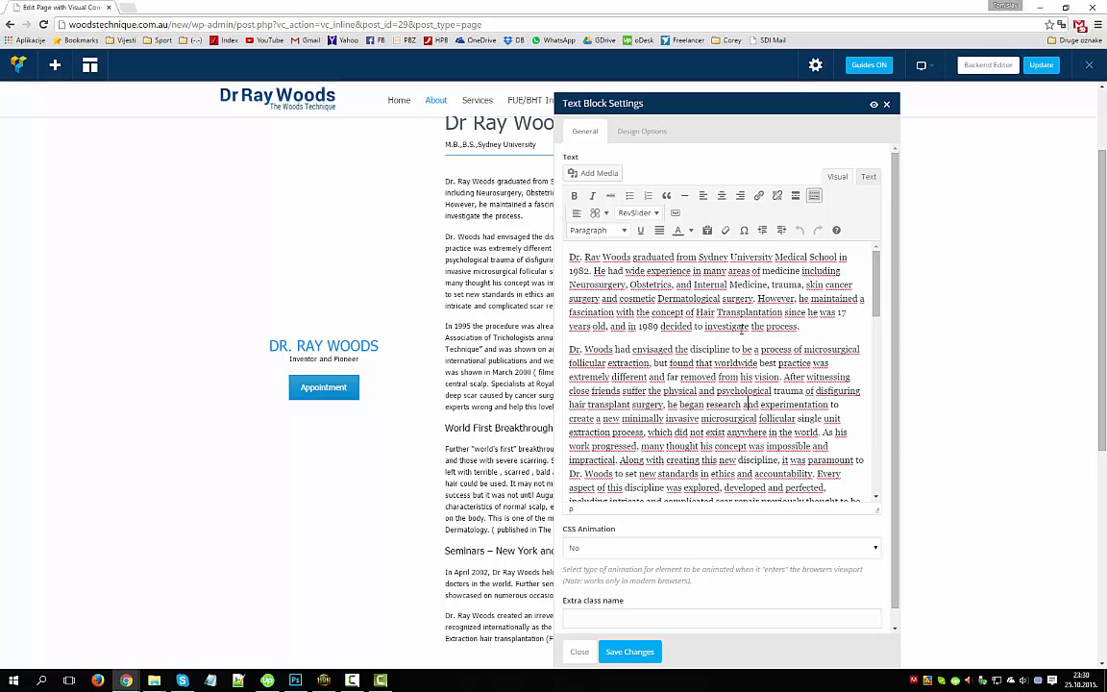
click(578, 652)
Examine the page's layout from the title and biography down to the awards and surgeries counters.
scroll(574, 395, up, 2)
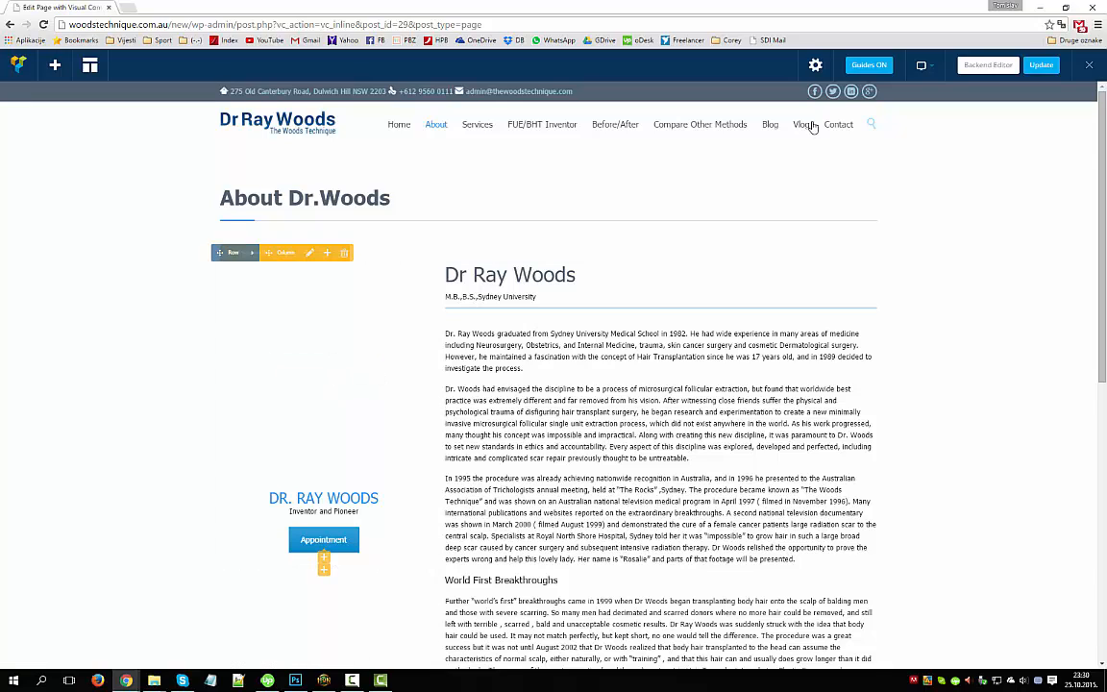
scroll(799, 276, down, 2)
scroll(798, 276, down, 2)
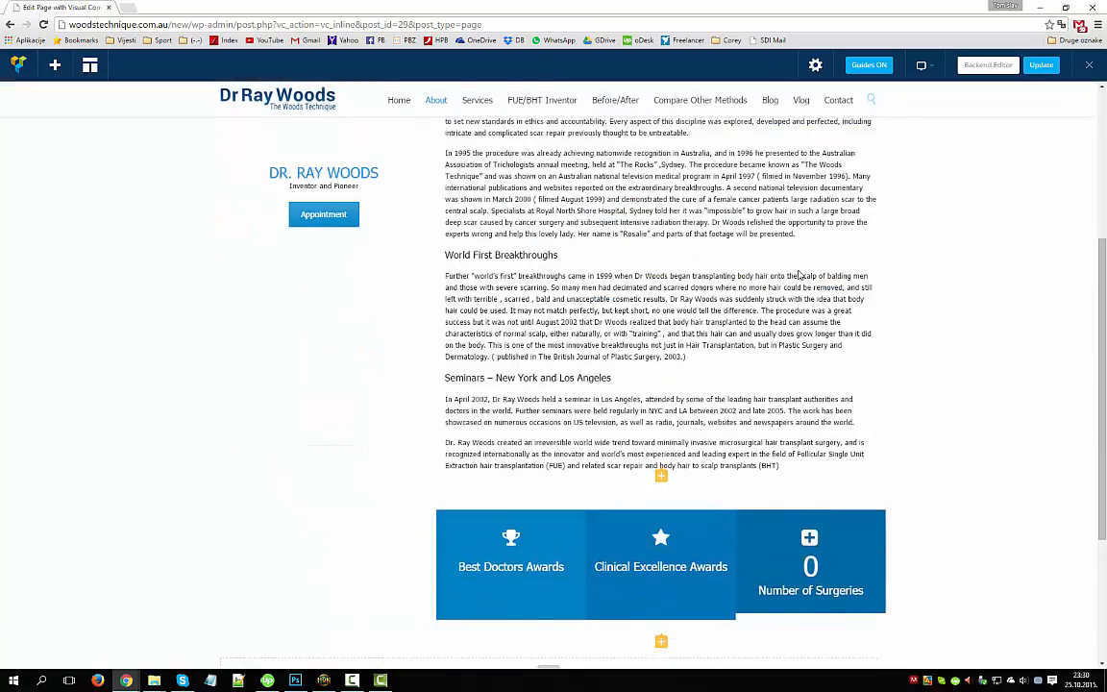
scroll(796, 294, up, 4)
scroll(794, 298, down, 4)
scroll(791, 301, down, 2)
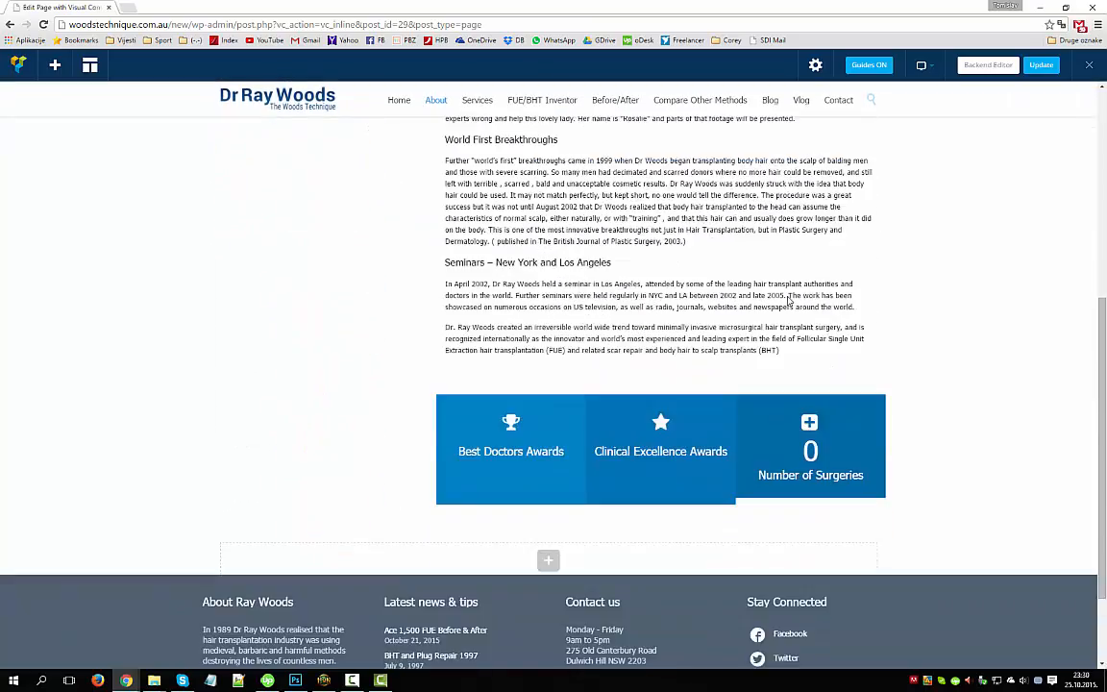
scroll(789, 301, up, 5)
scroll(576, 269, down, 4)
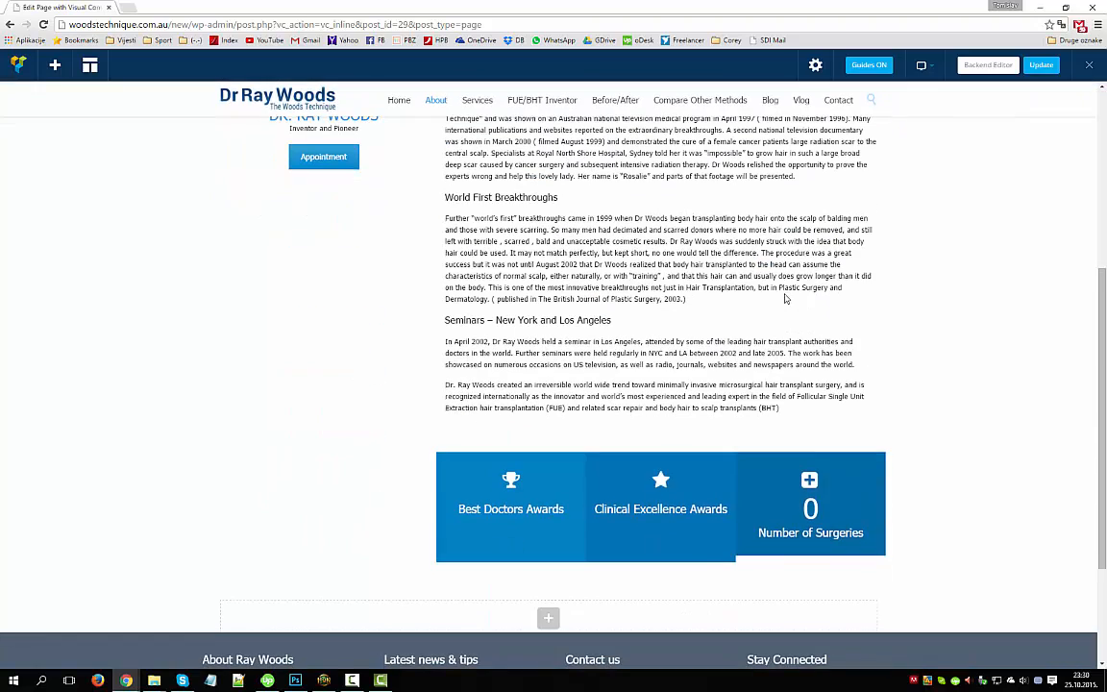
scroll(659, 262, up, 1)
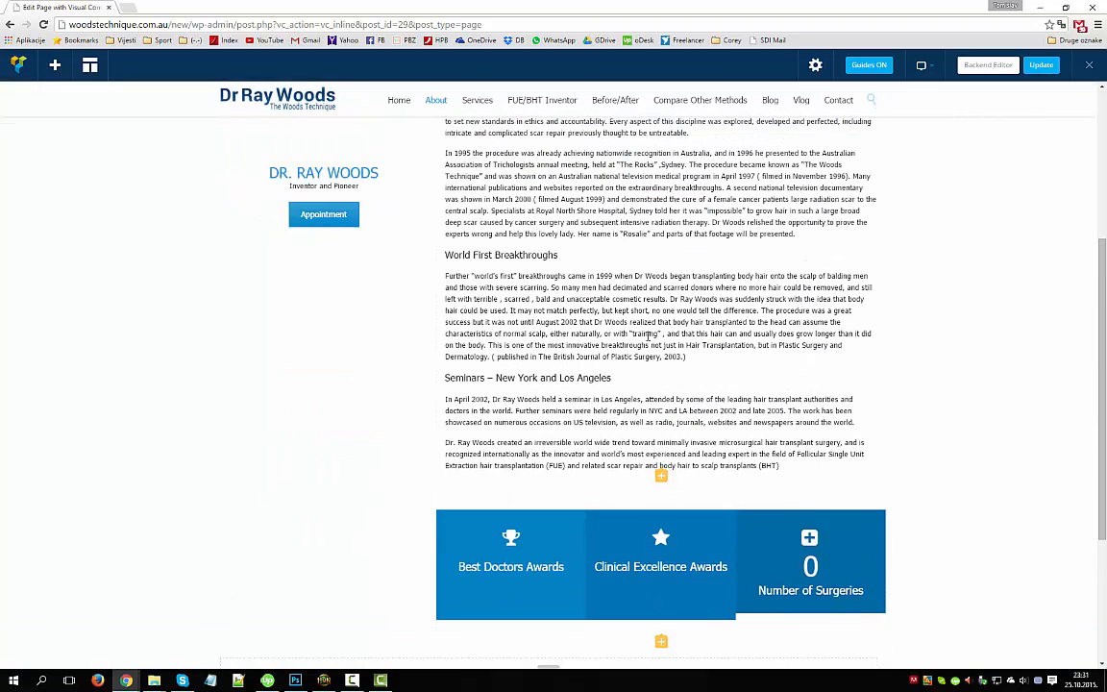
Add a Text Block element directly below the biography text and view its placeholder content in code and visual modes.
click(661, 476)
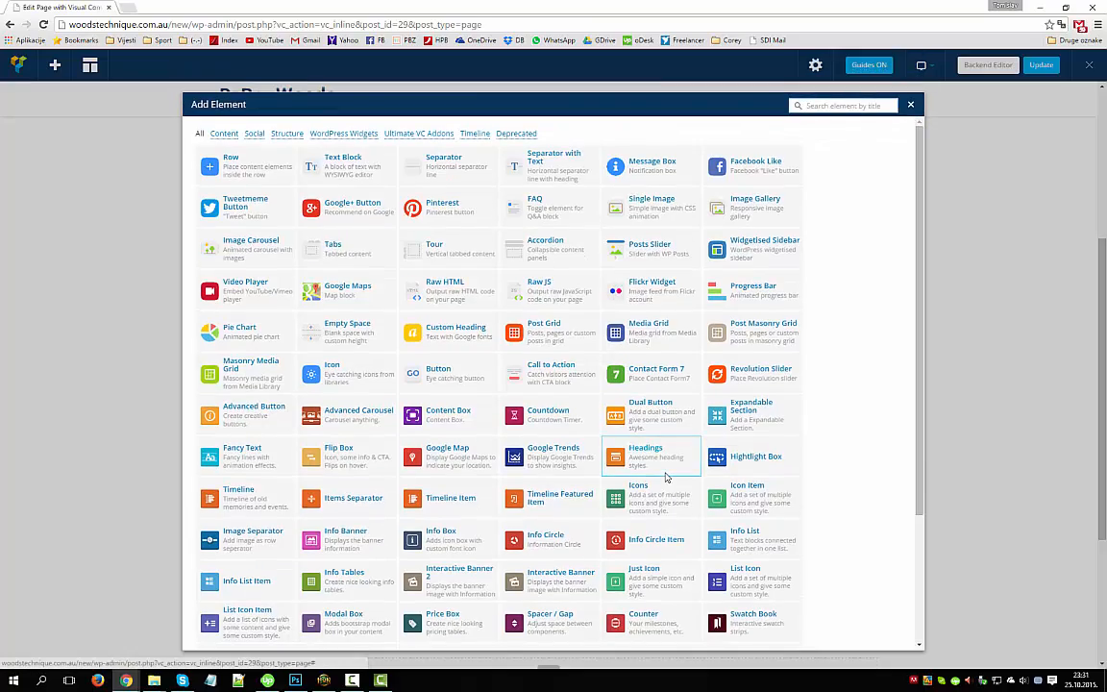
drag(922, 168, 928, 125)
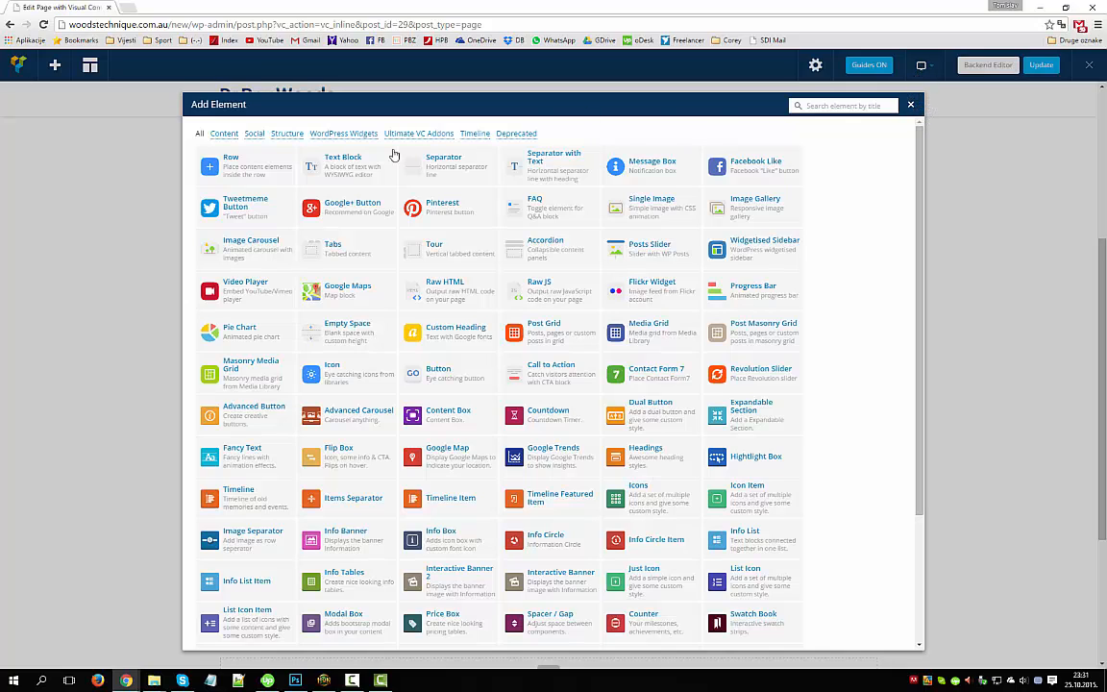
click(360, 167)
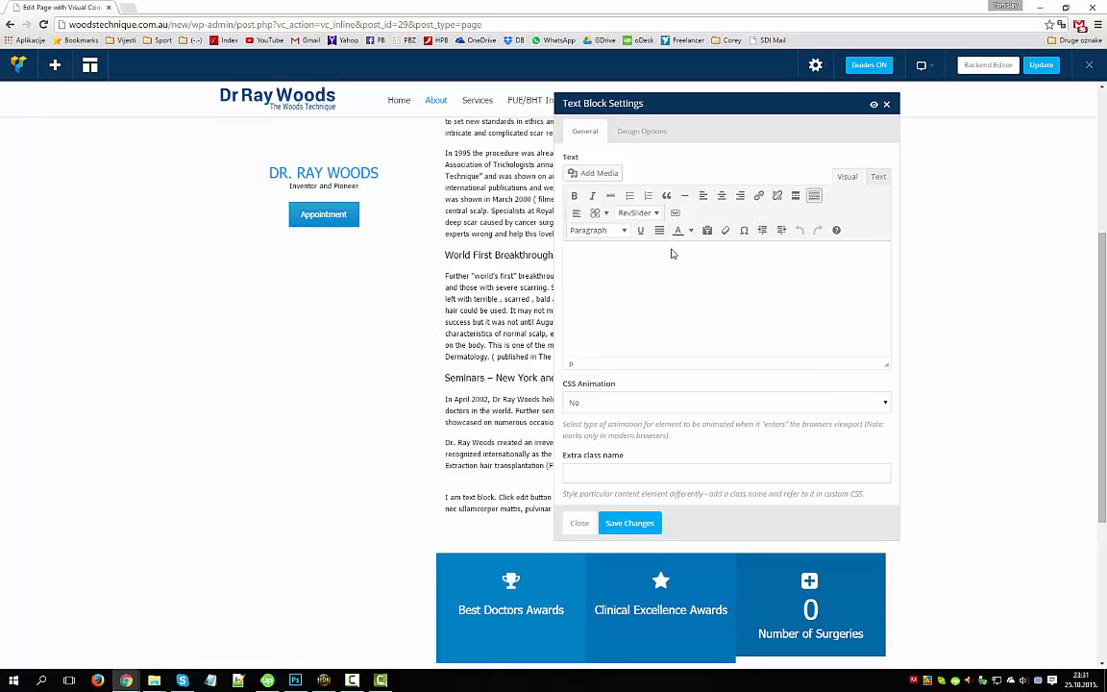
click(879, 179)
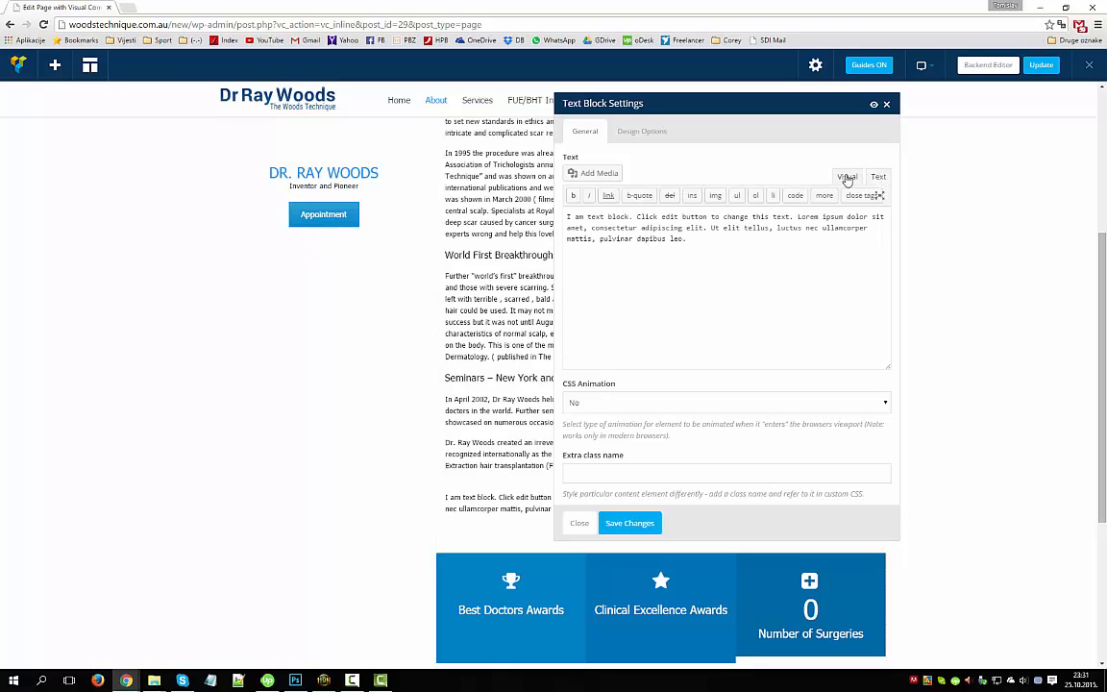
click(847, 179)
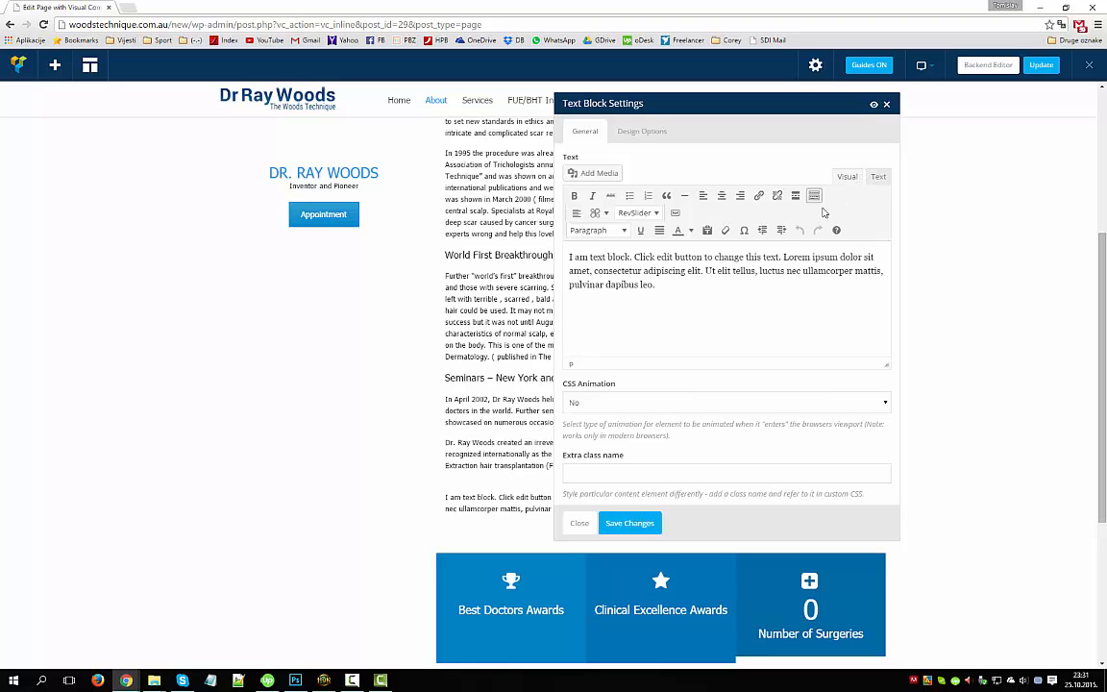
Replace the new text block's placeholder content with "I can change it to whatever i want to".
drag(638, 280, 564, 249)
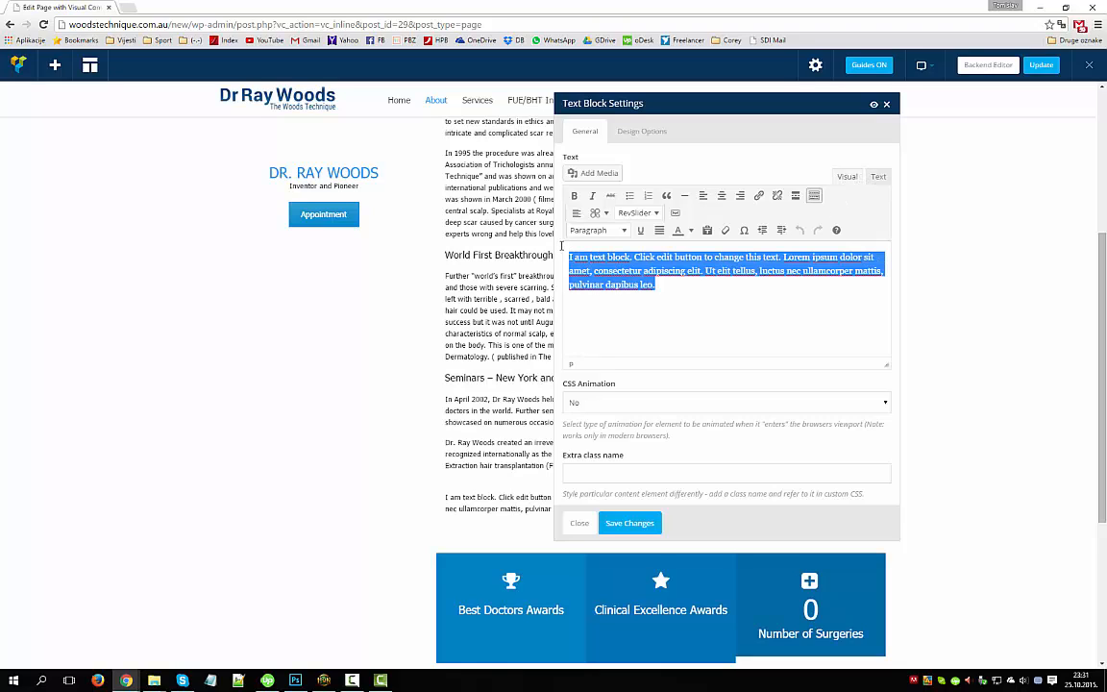
key(BackSpace)
text(I cabn )
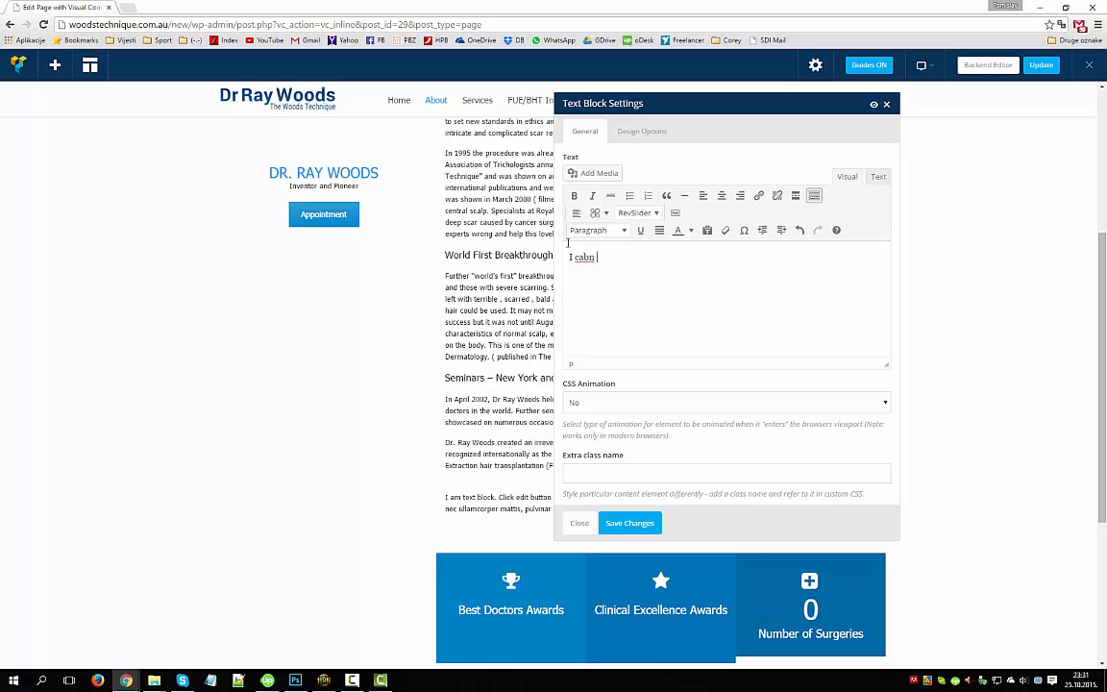
key(BackSpace)
key(BackSpace)
key(BackSpace)
text(n change it to whatever i want to)
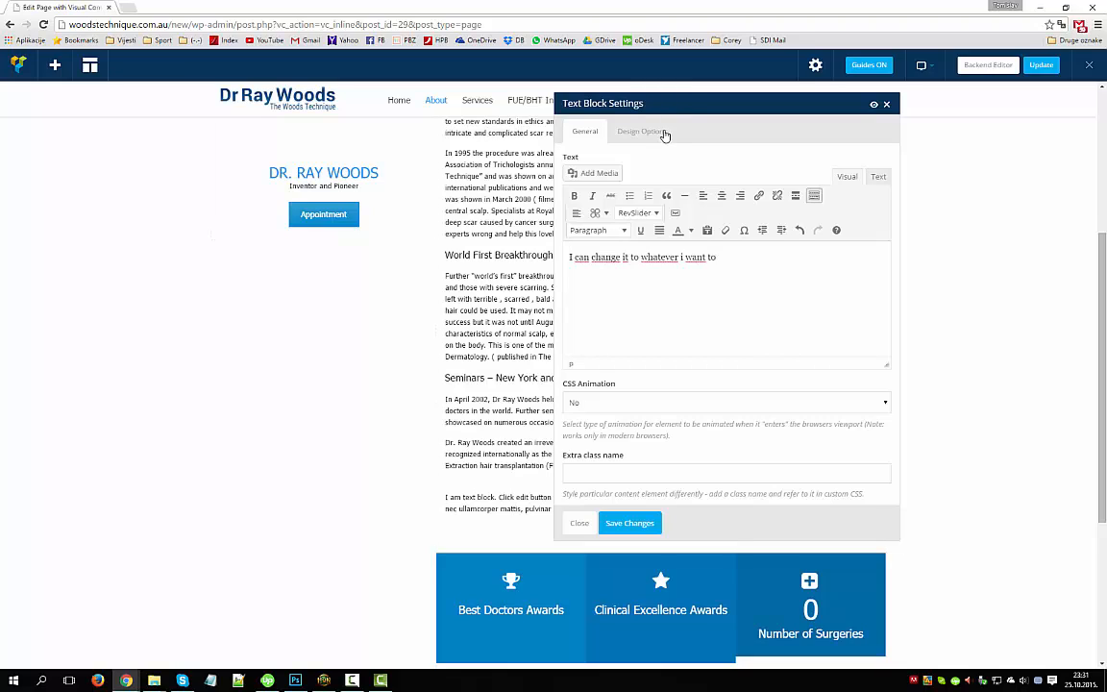
Make the word "whatever" bold in the new text block, save the changes and close its settings.
double_click(663, 257)
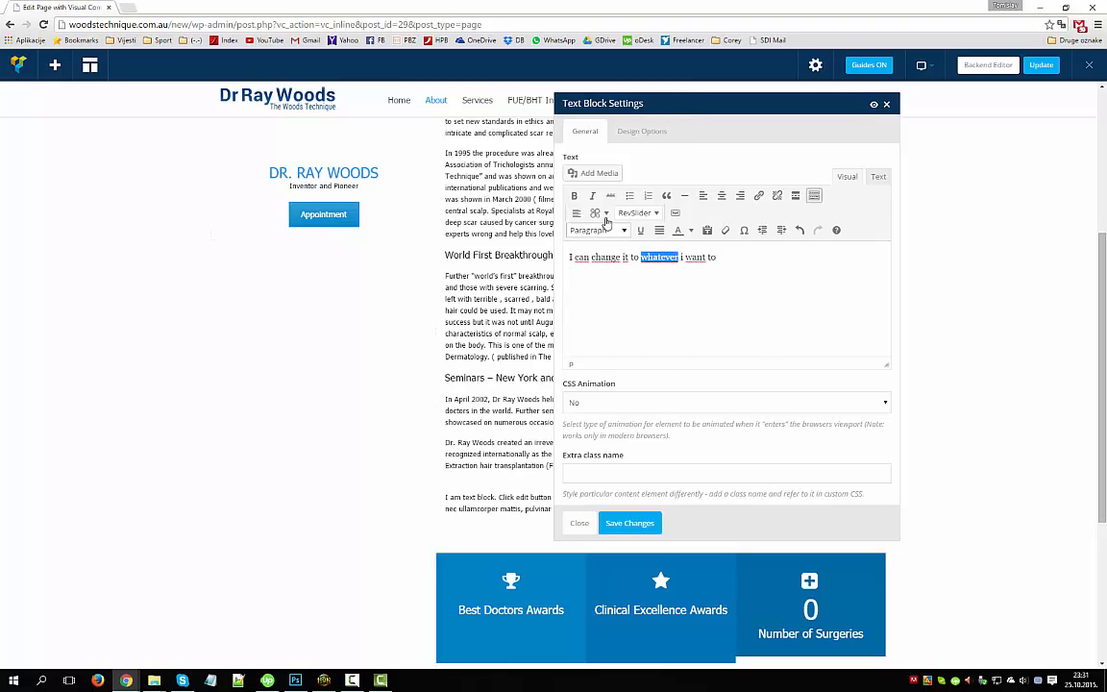
click(575, 195)
click(758, 256)
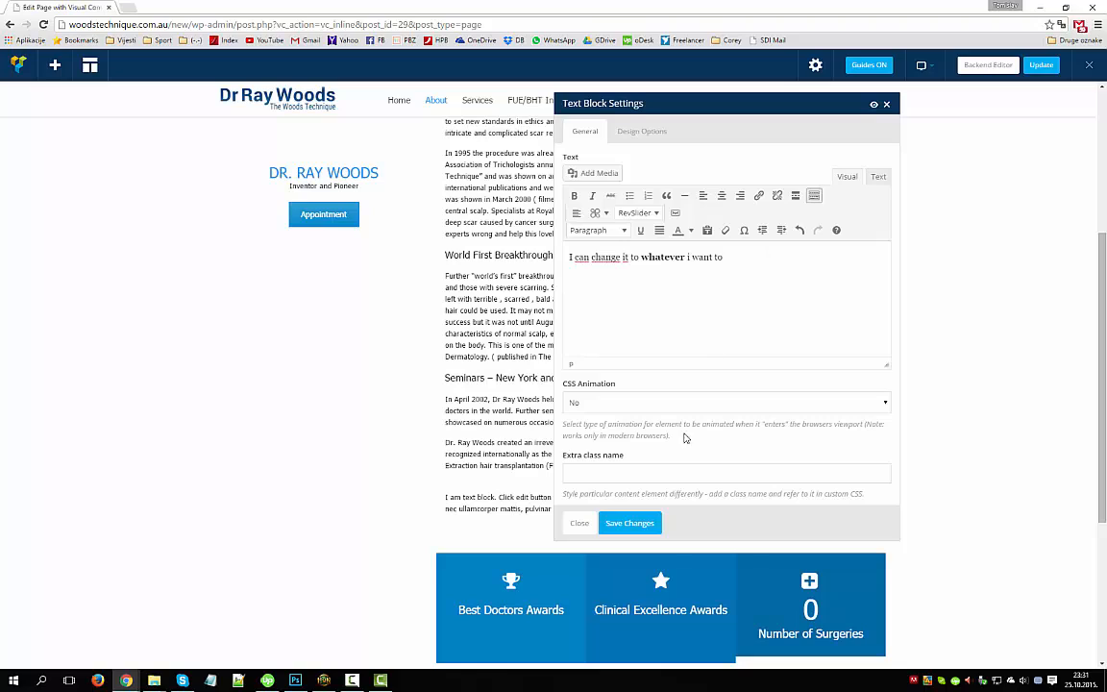
click(632, 525)
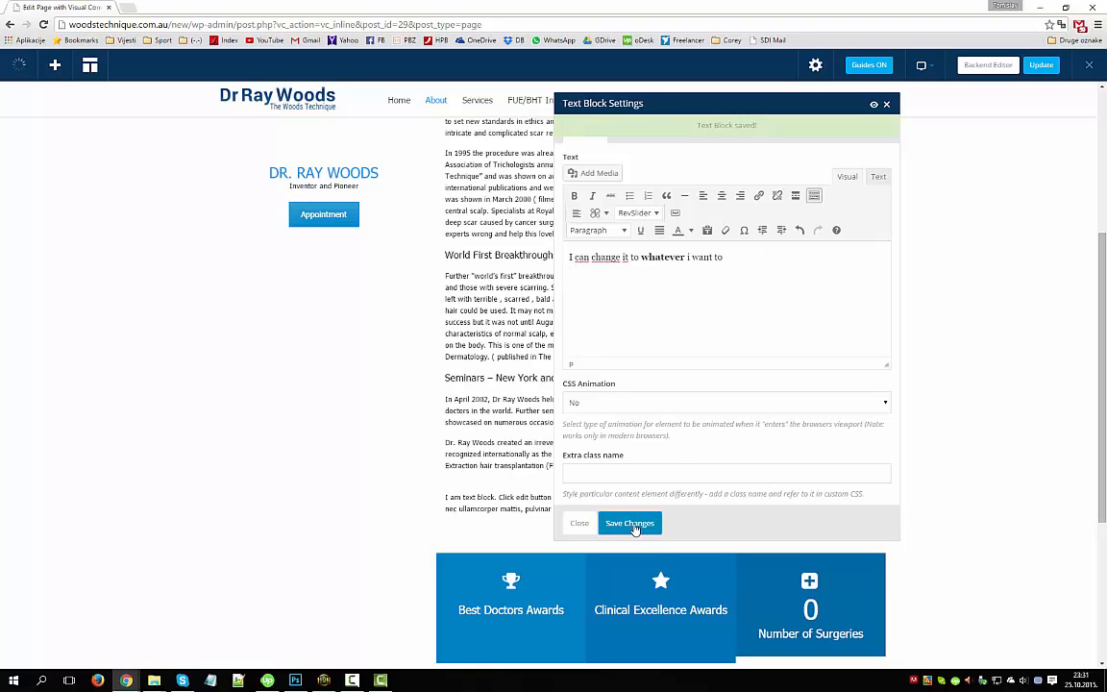
click(578, 524)
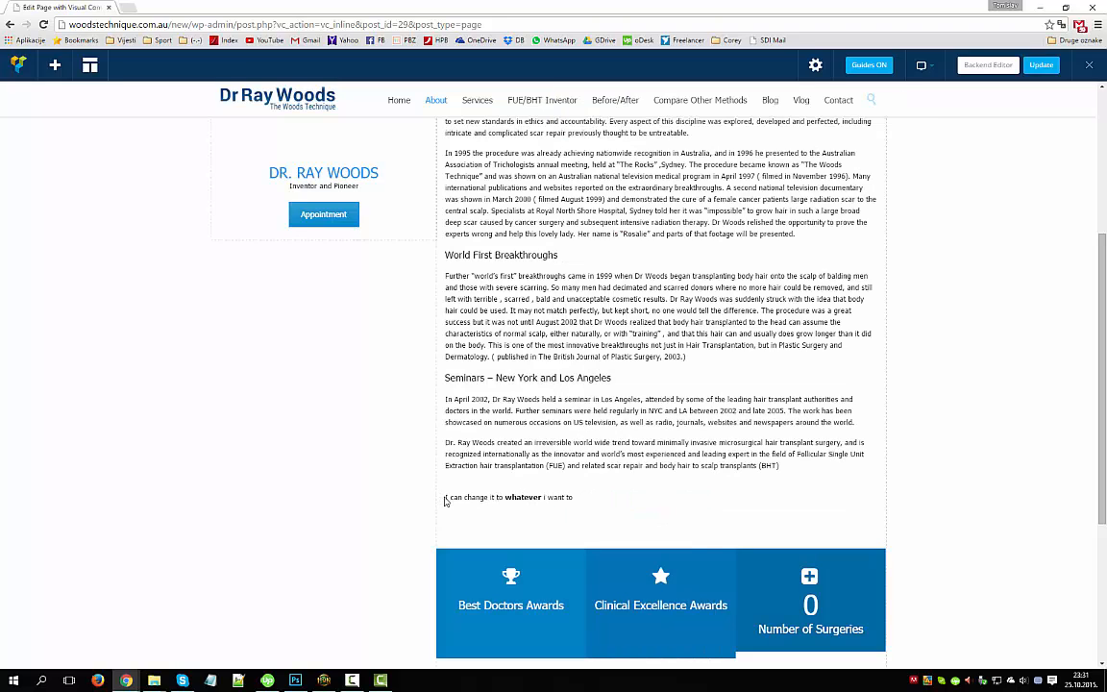
Move the new text block above the biography, just below the heading, and return it to its place beneath the biography.
mouse_move(586, 503)
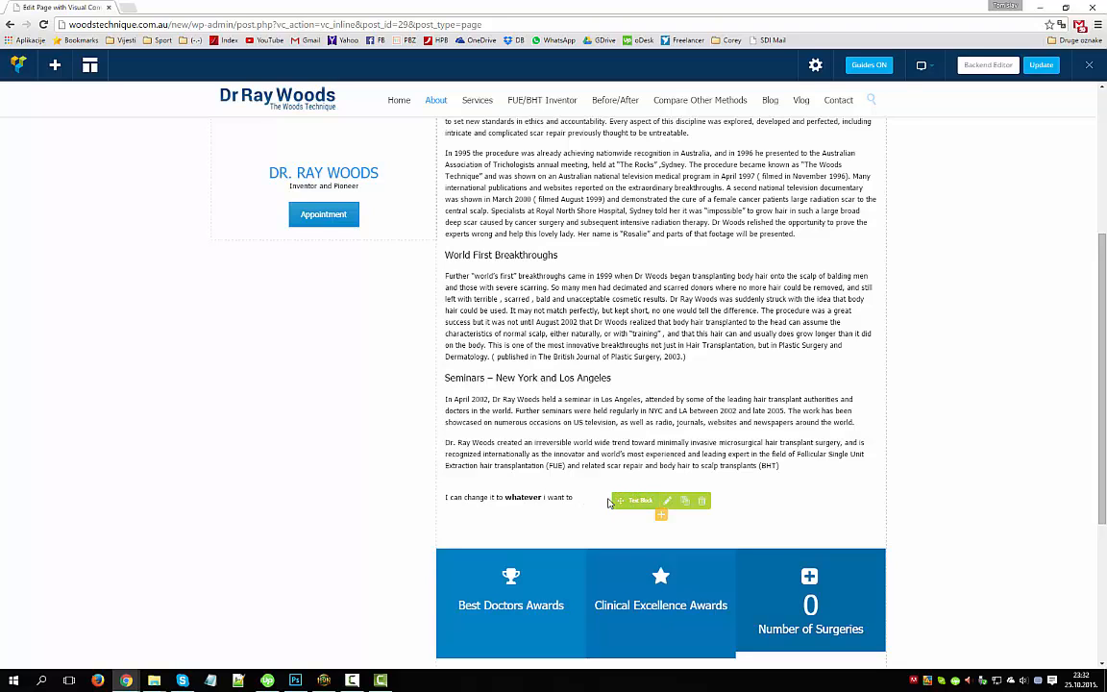
drag(620, 501, 603, 290)
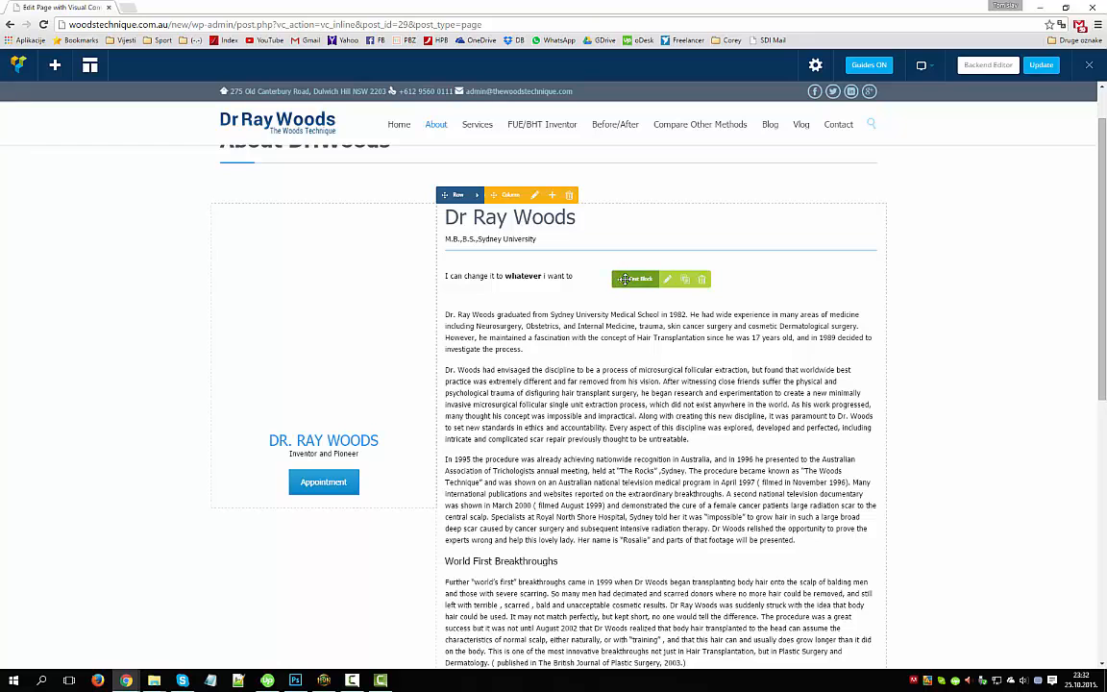
drag(626, 280, 619, 380)
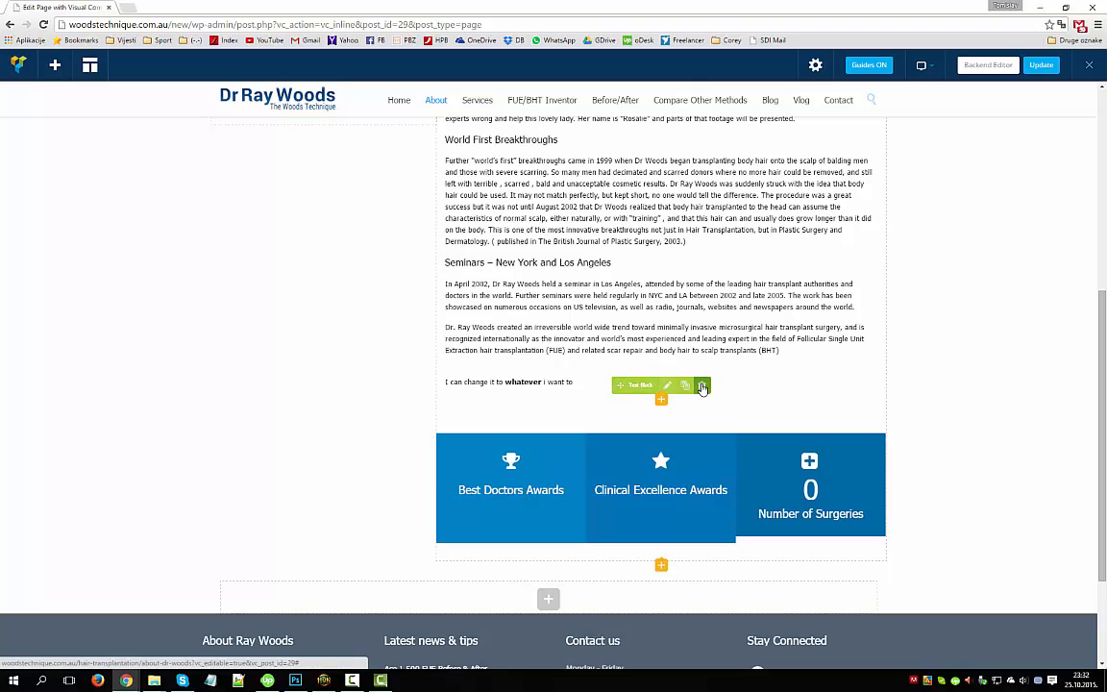
Delete the "I can change it to whatever i want to" text block below the biography and confirm the deletion.
click(702, 387)
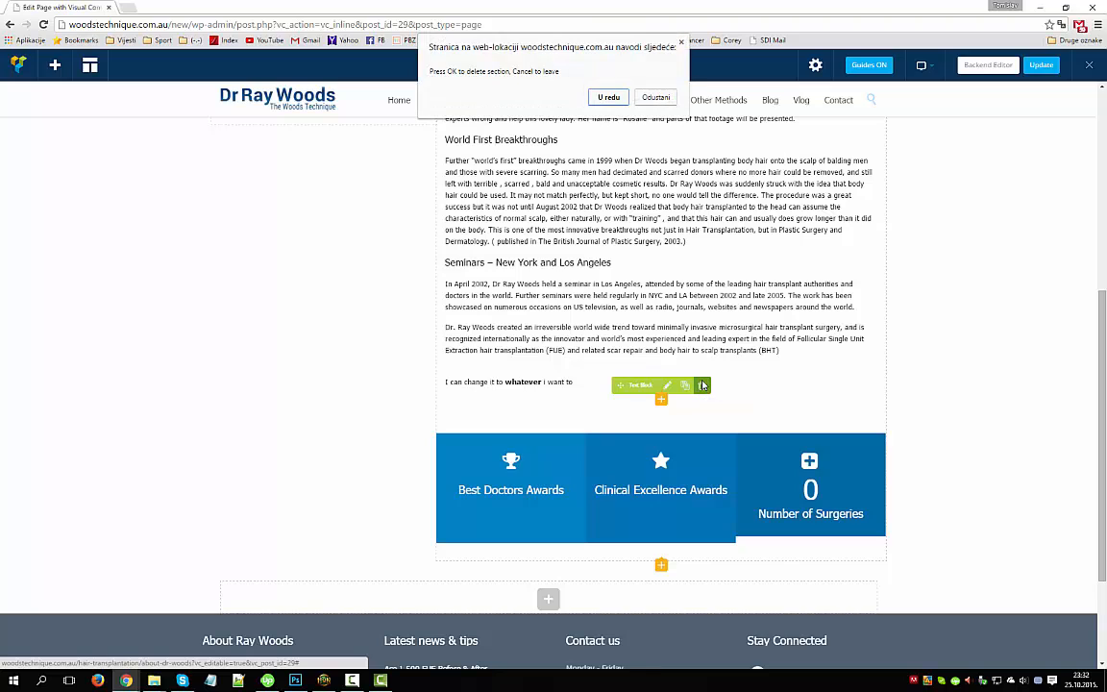
click(608, 97)
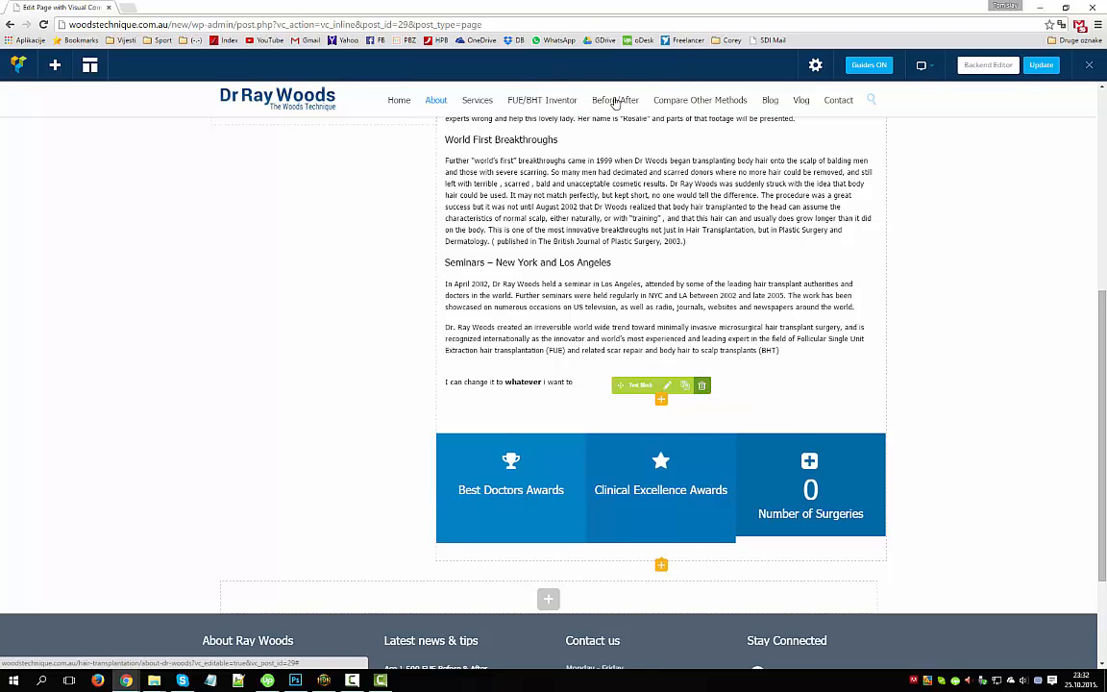
scroll(788, 368, up, 2)
scroll(788, 369, up, 3)
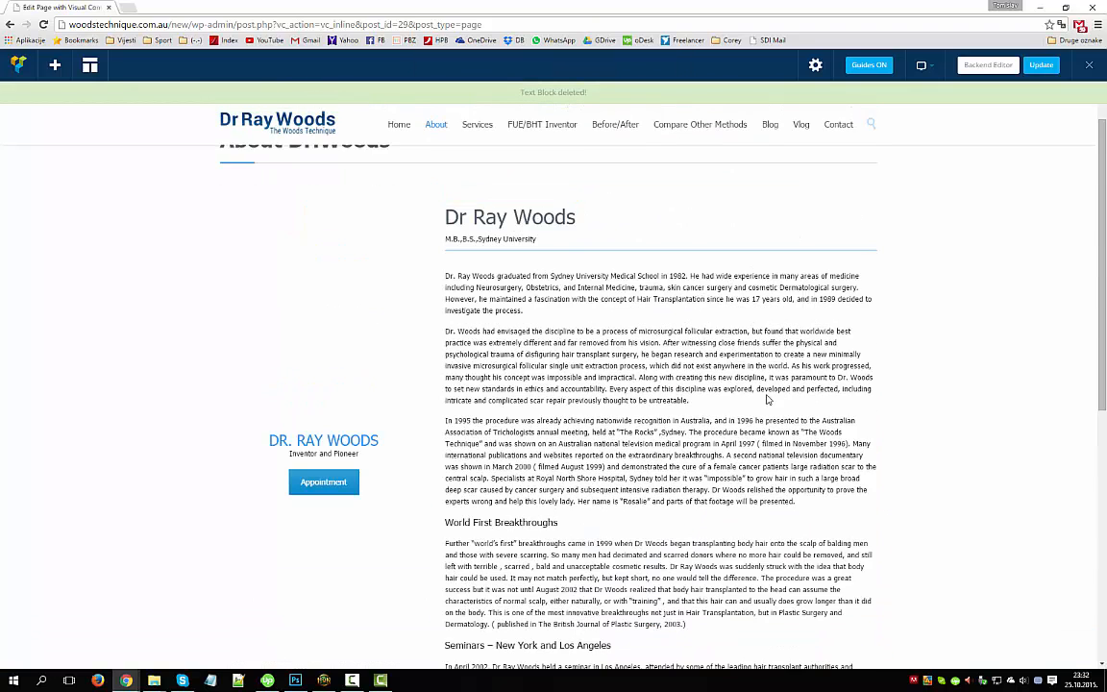
Leave the About page editor without saving, confirm the departure, and open the Services page for editing with Visual Composer.
mouse_move(432, 121)
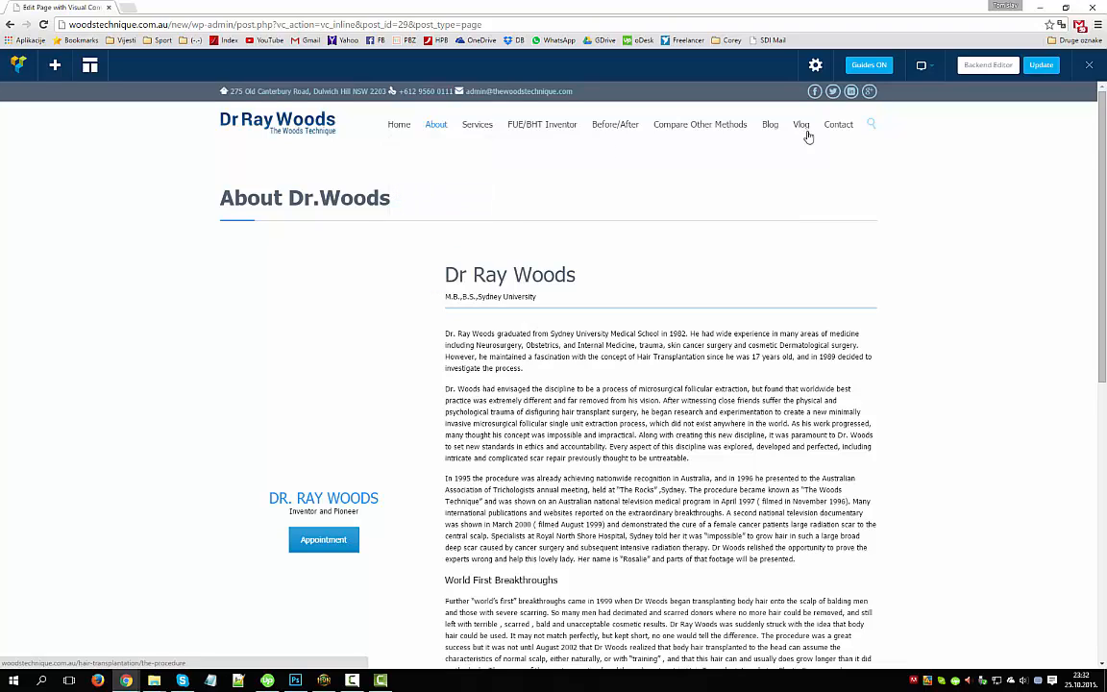
click(988, 64)
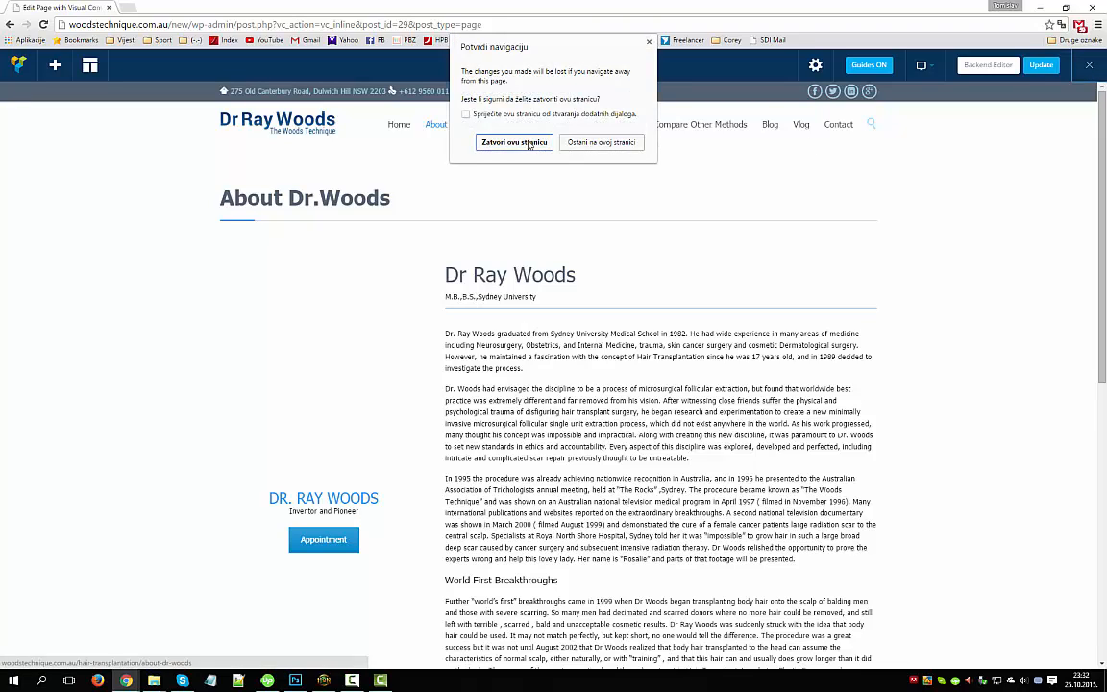
click(527, 144)
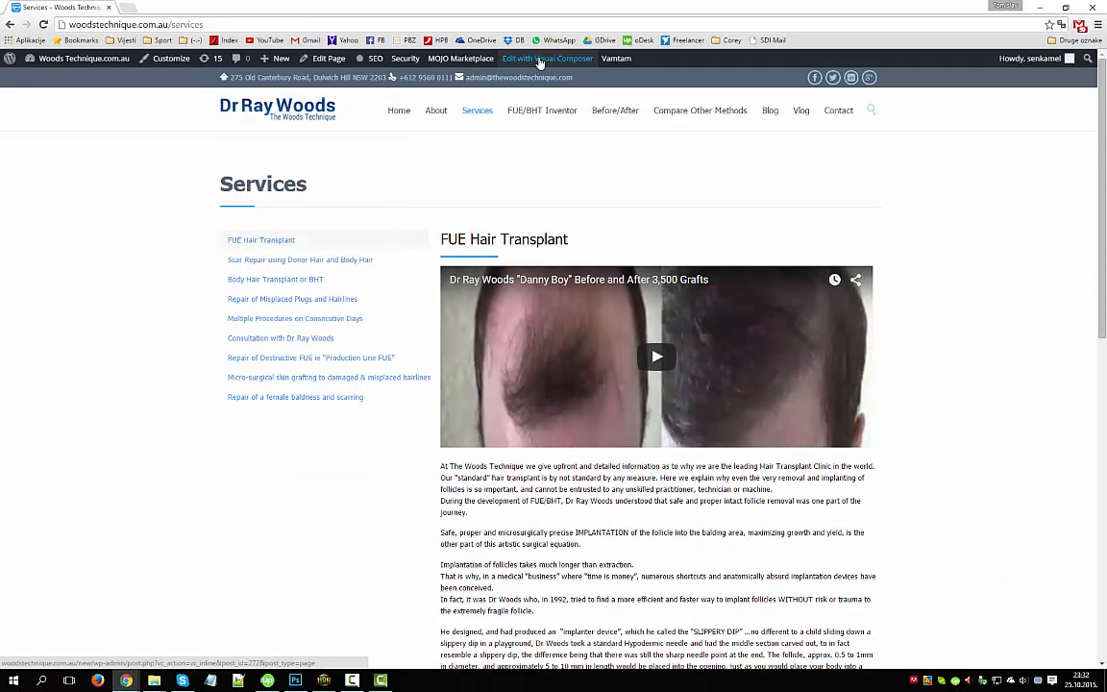
click(540, 61)
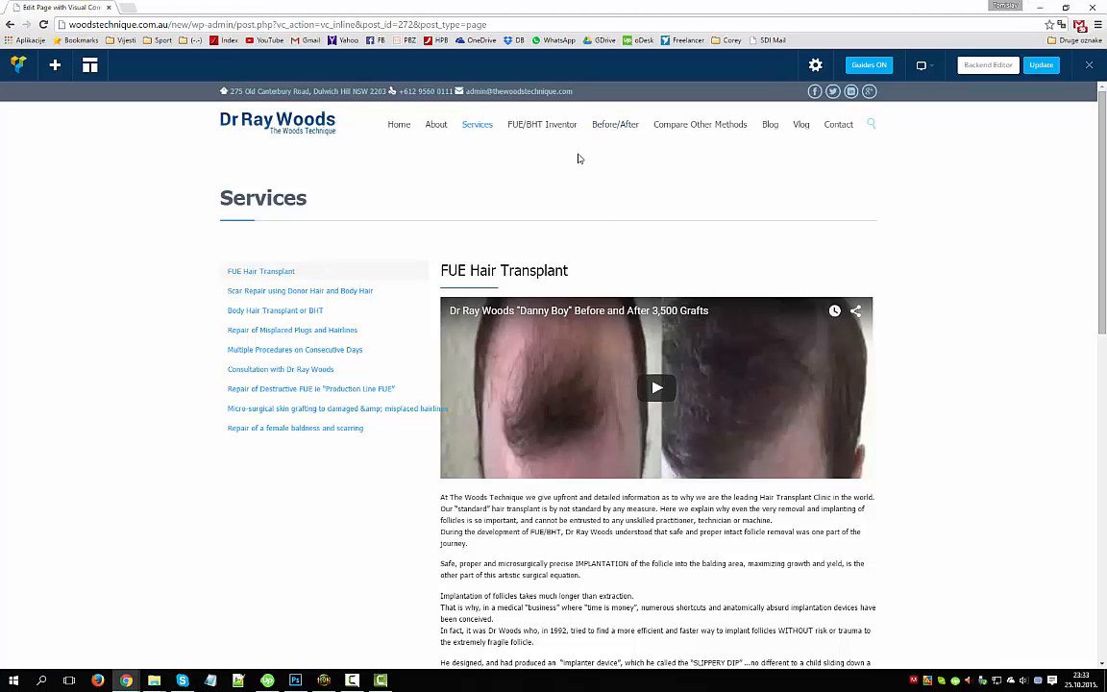
Look through the scar repair, body hair, misplaced plugs and consultation tabs on the Services page, and close the Visual Composer editor.
scroll(579, 160, down, 2)
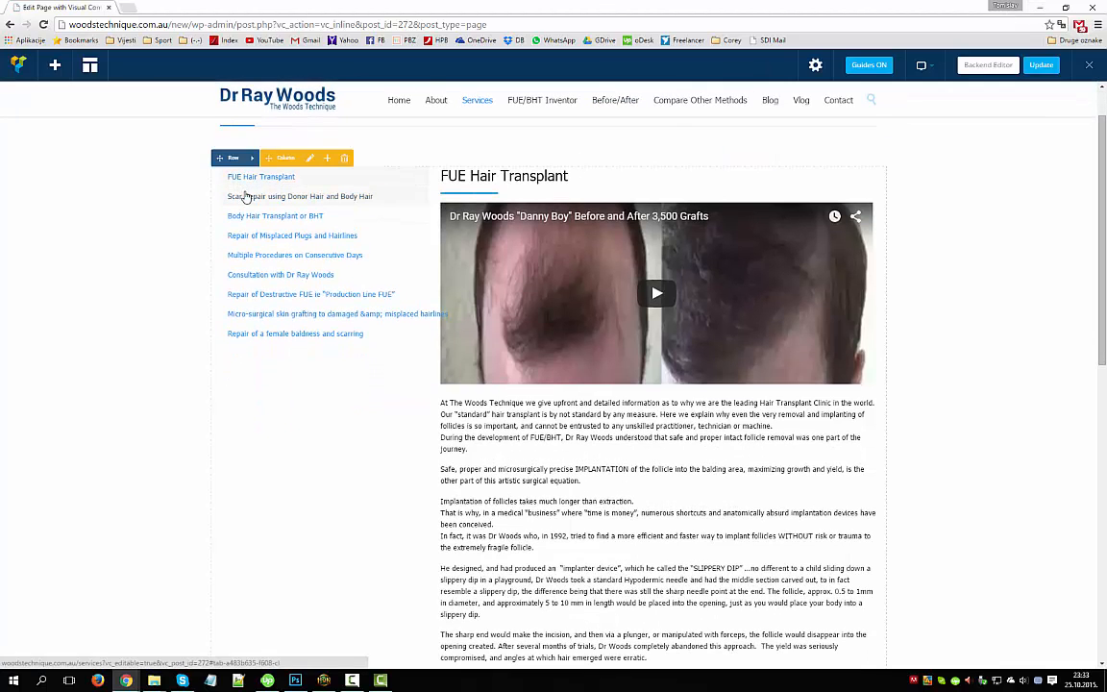
click(246, 197)
click(231, 288)
click(263, 308)
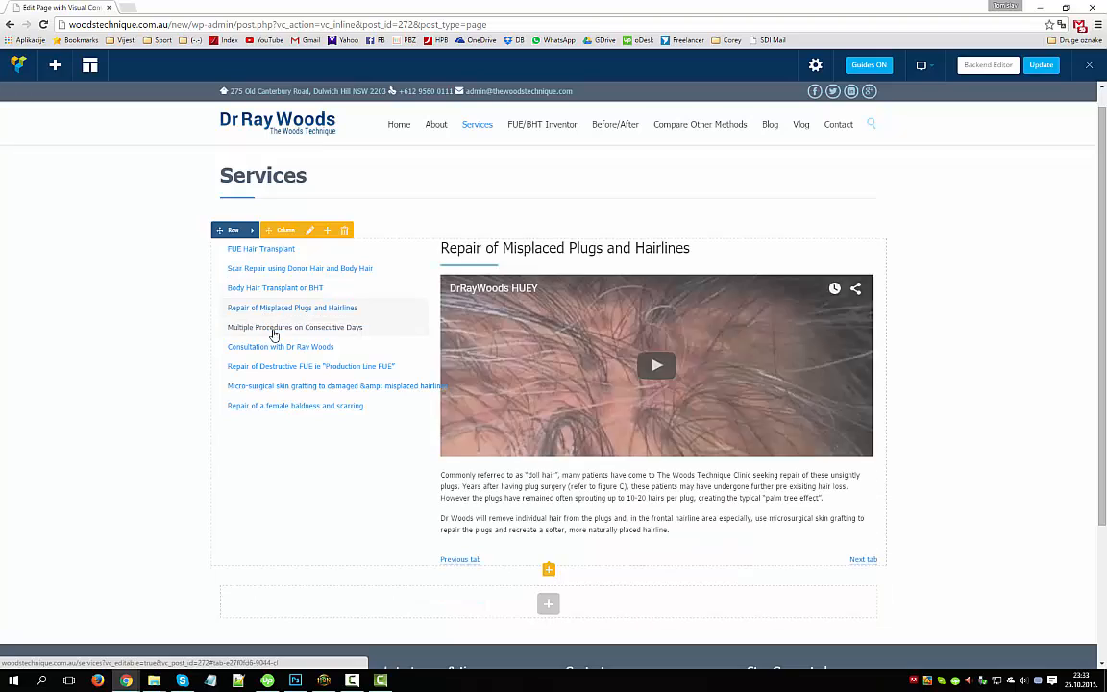
click(280, 348)
scroll(425, 324, down, 2)
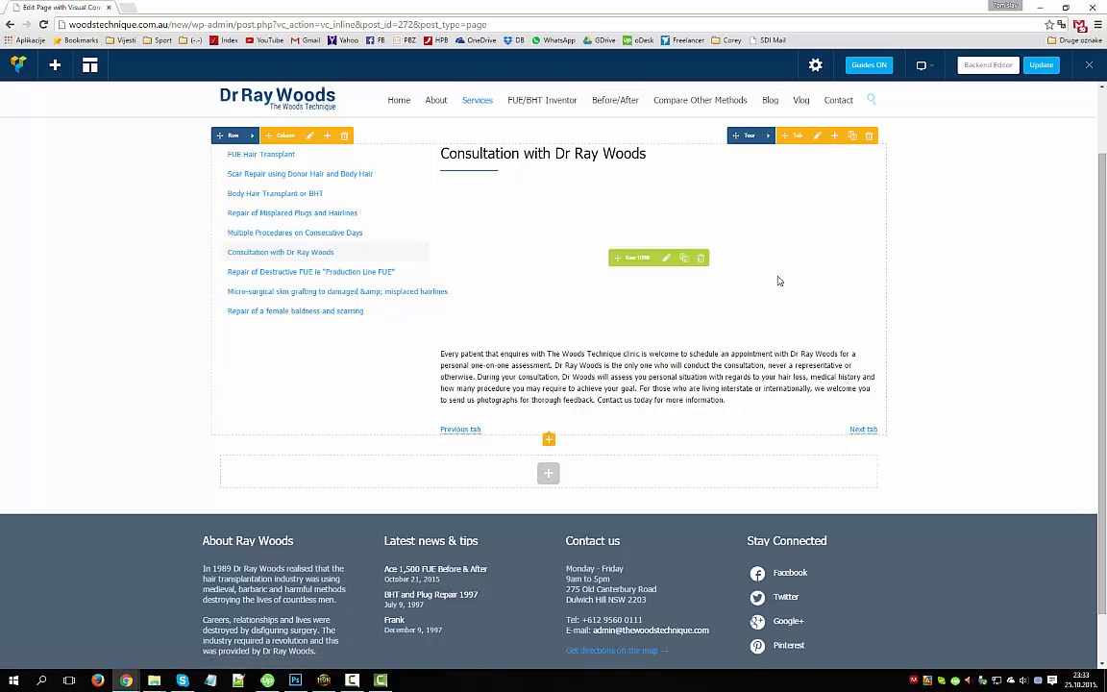
scroll(780, 288, up, 2)
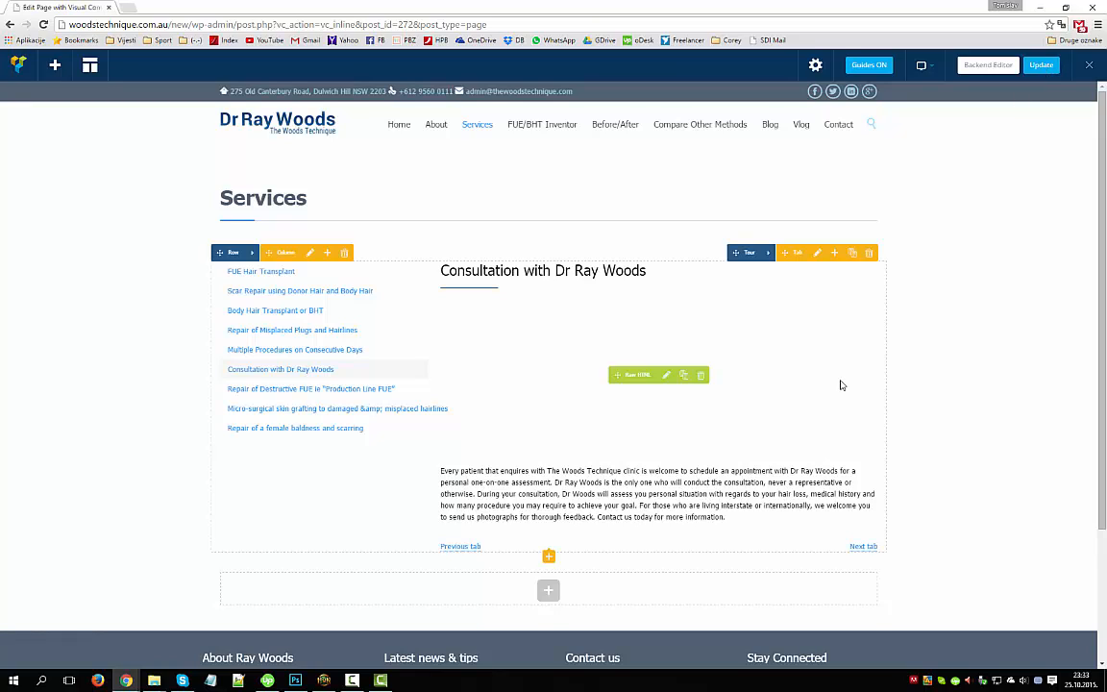
click(1087, 67)
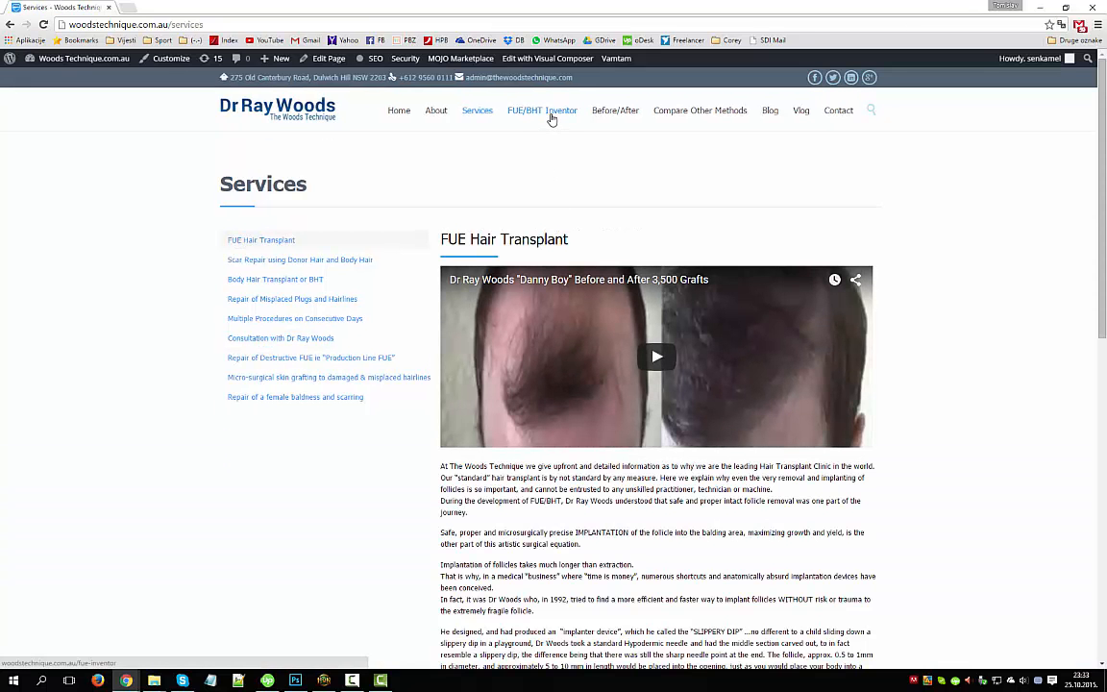
Open the FUE/BHT Inventor page and look over its layout down the page.
click(551, 118)
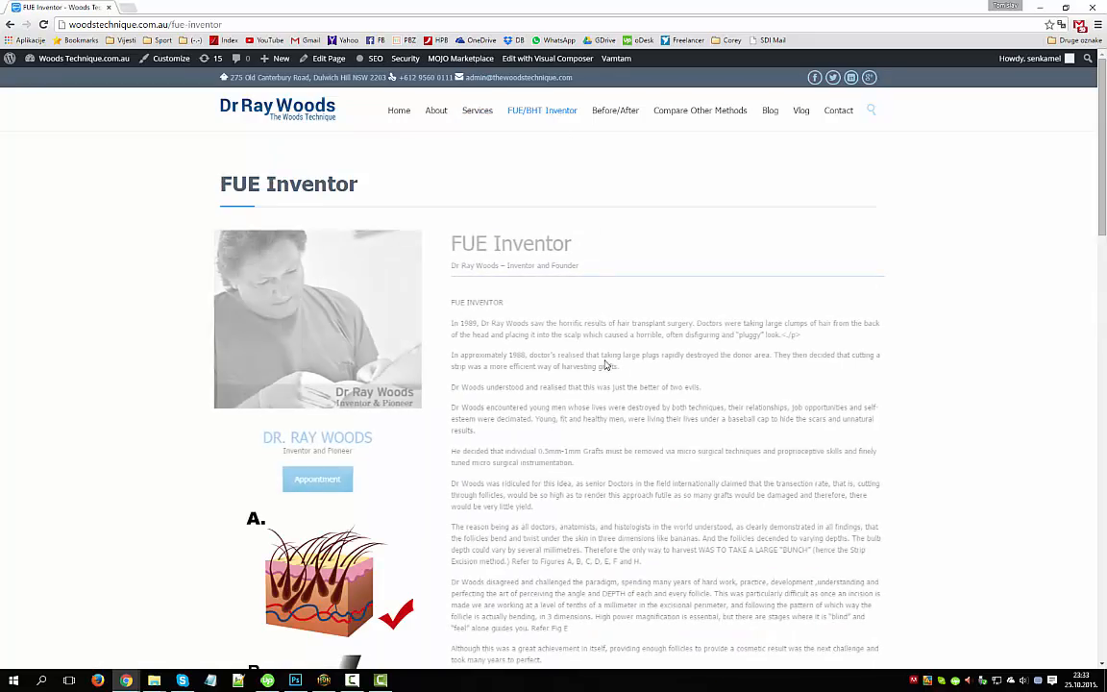
scroll(620, 435, down, 5)
scroll(630, 375, up, 5)
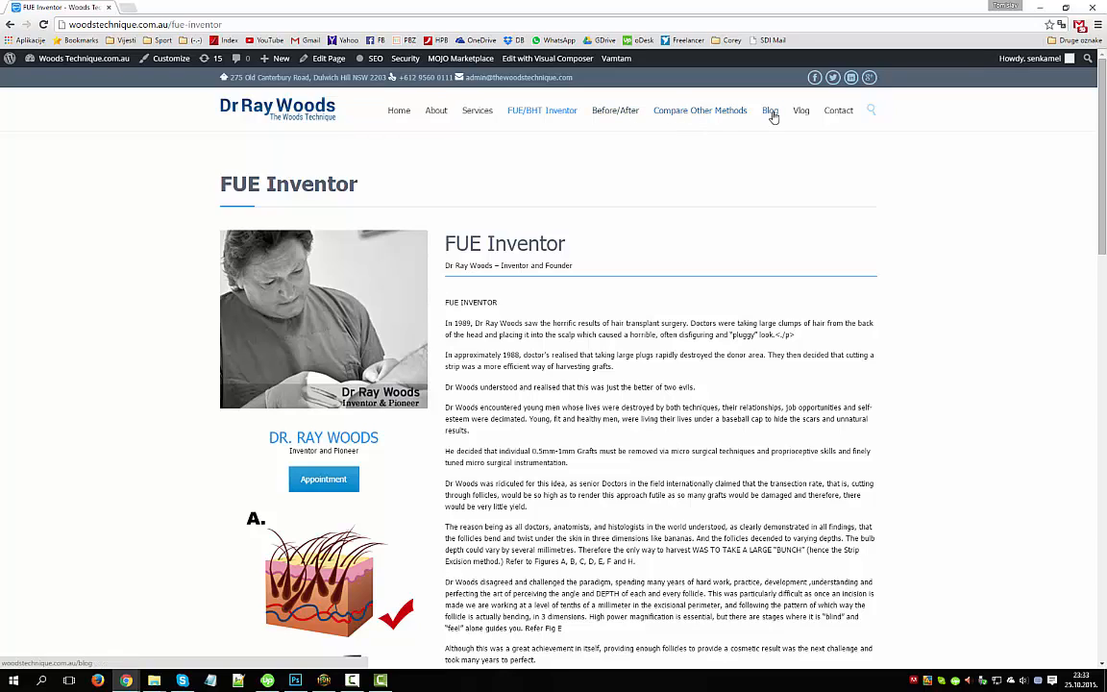
Open the Contact page and look over its country images, contact form and map.
click(835, 113)
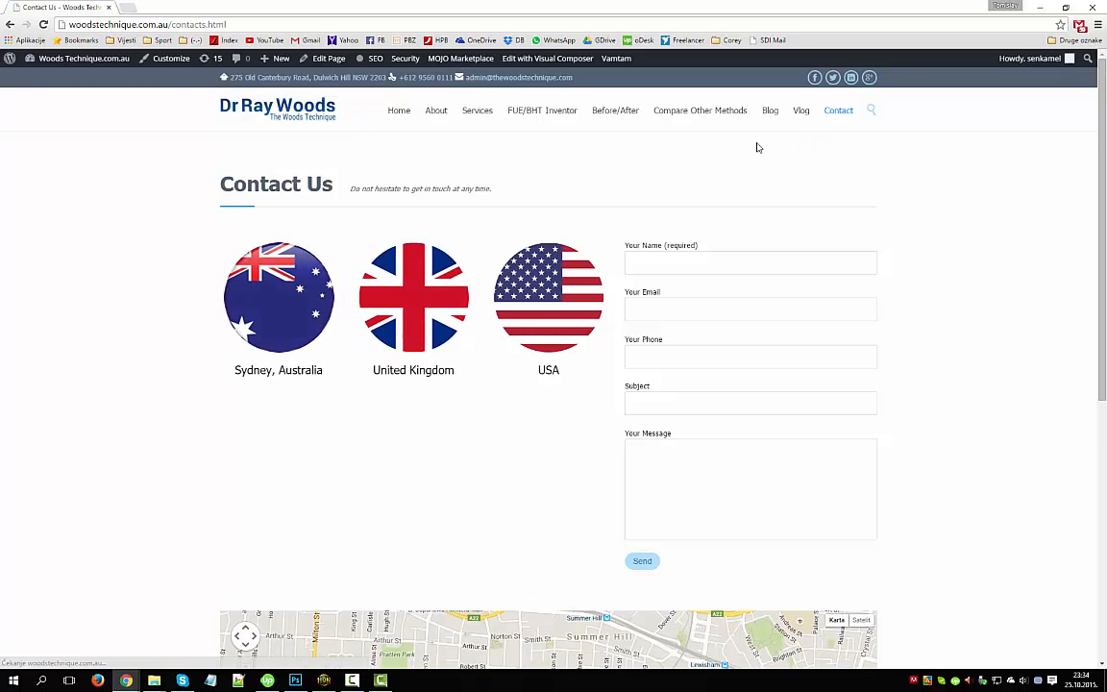
scroll(759, 148, down, 4)
scroll(760, 148, up, 4)
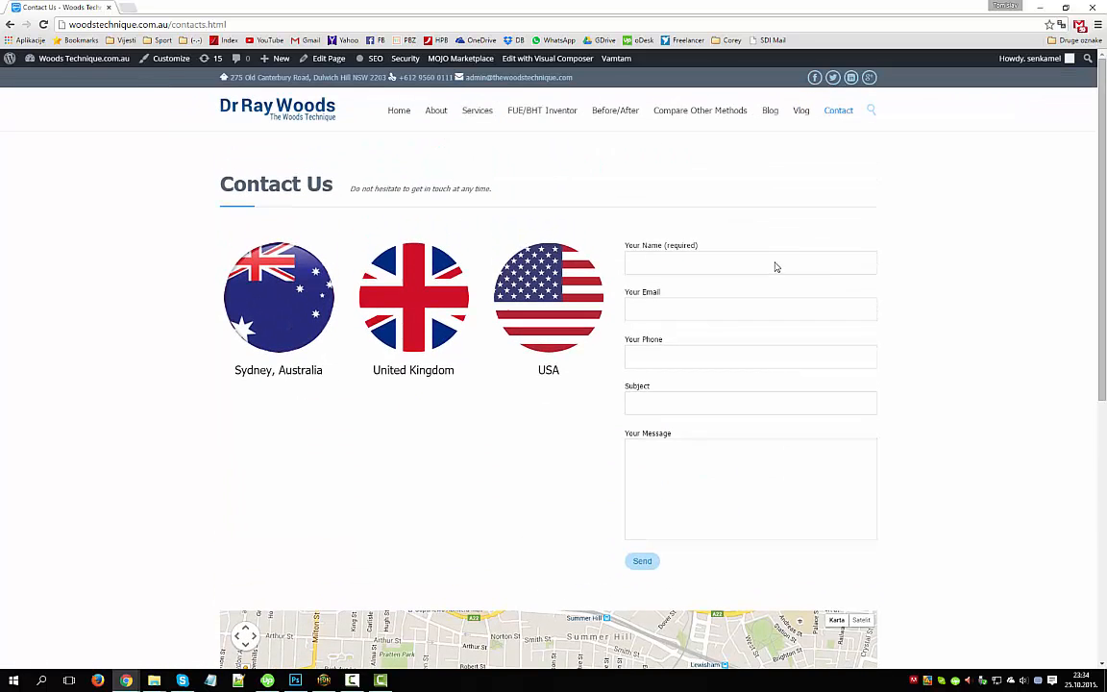
Open the Contact Us page for editing in the Vamtam builder and expand the 3/5 column containing the service boxes.
click(527, 59)
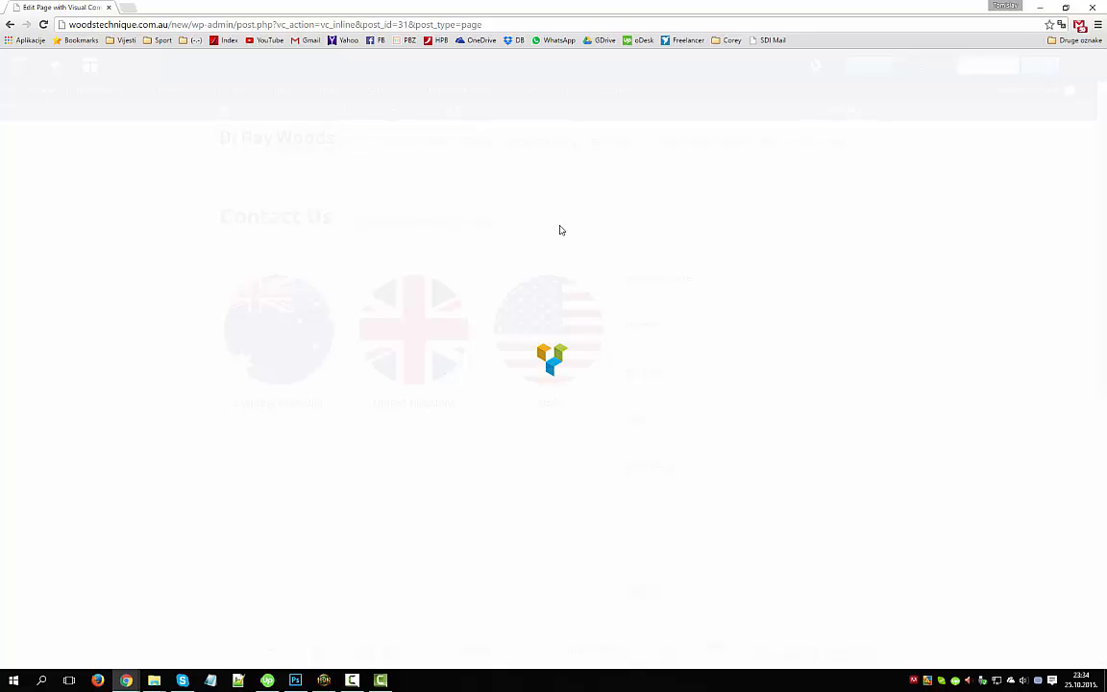
click(9, 26)
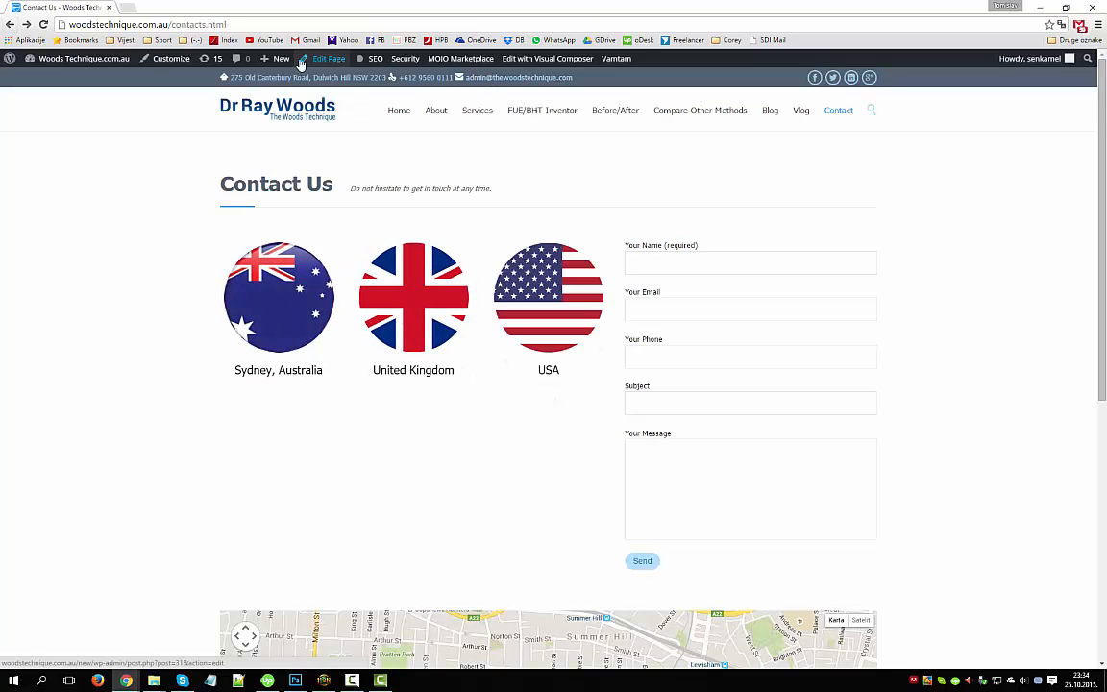
click(312, 61)
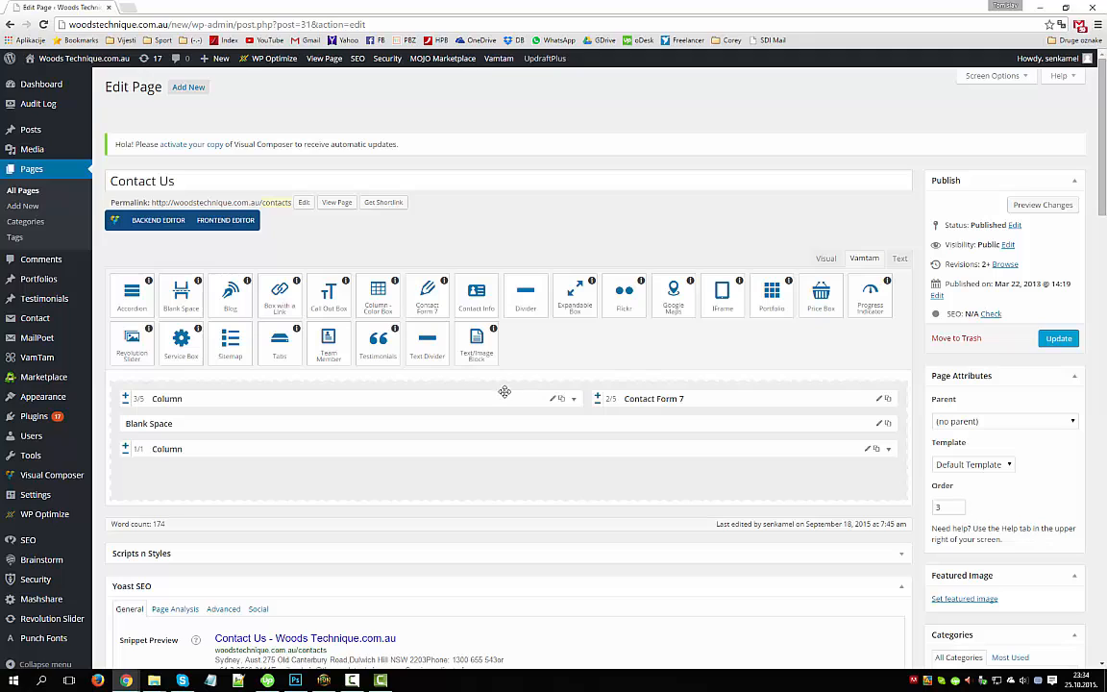
click(573, 399)
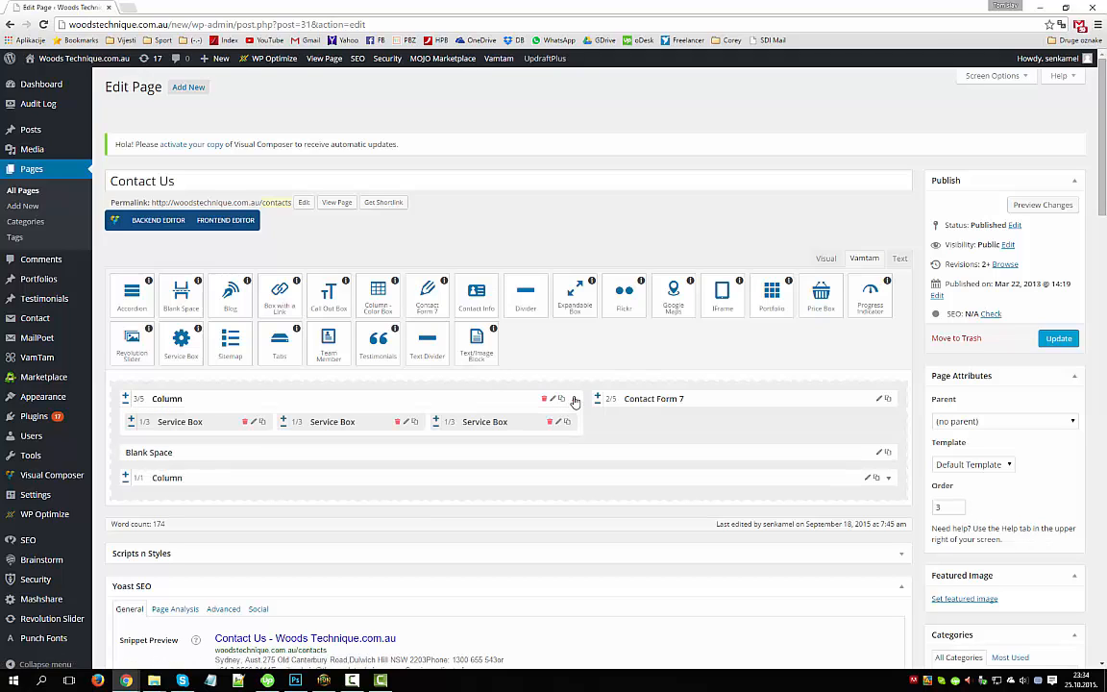
click(575, 400)
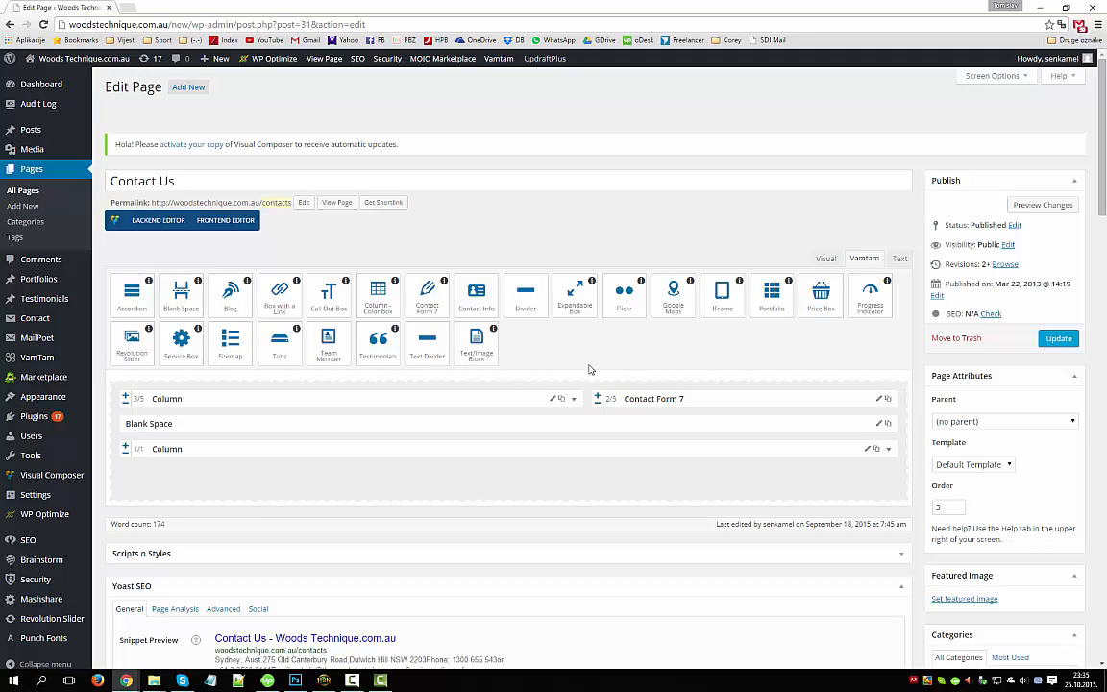
click(573, 400)
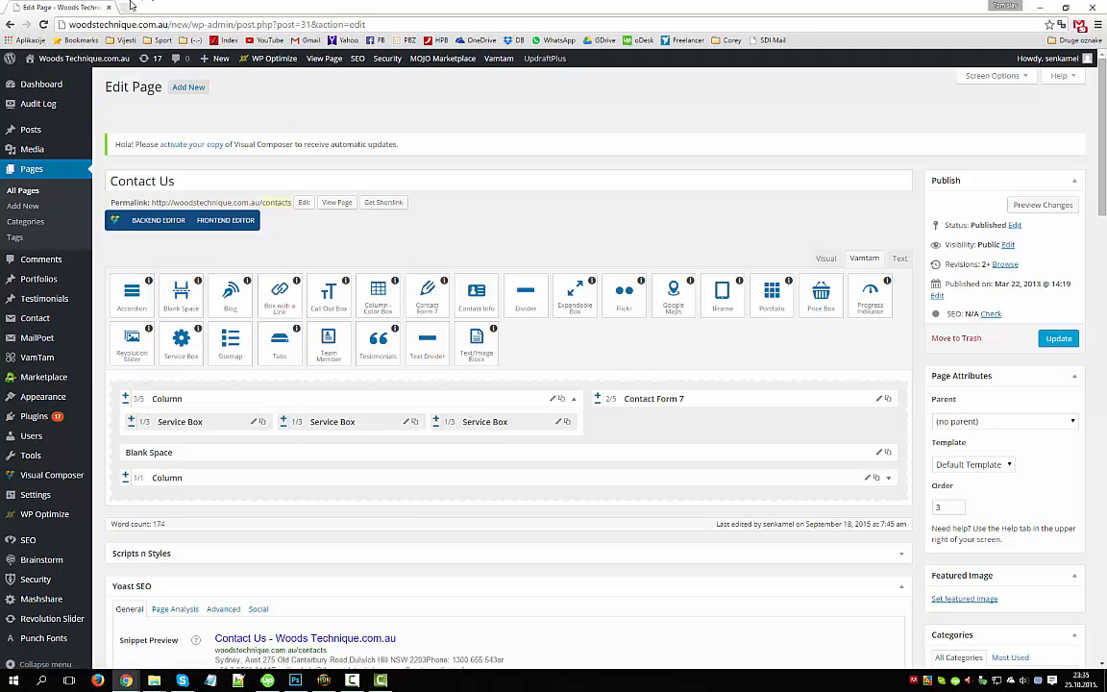
Open the live site in a separate browser tab and review its homepage alongside the Contact Us page editor.
mouse_move(76, 63)
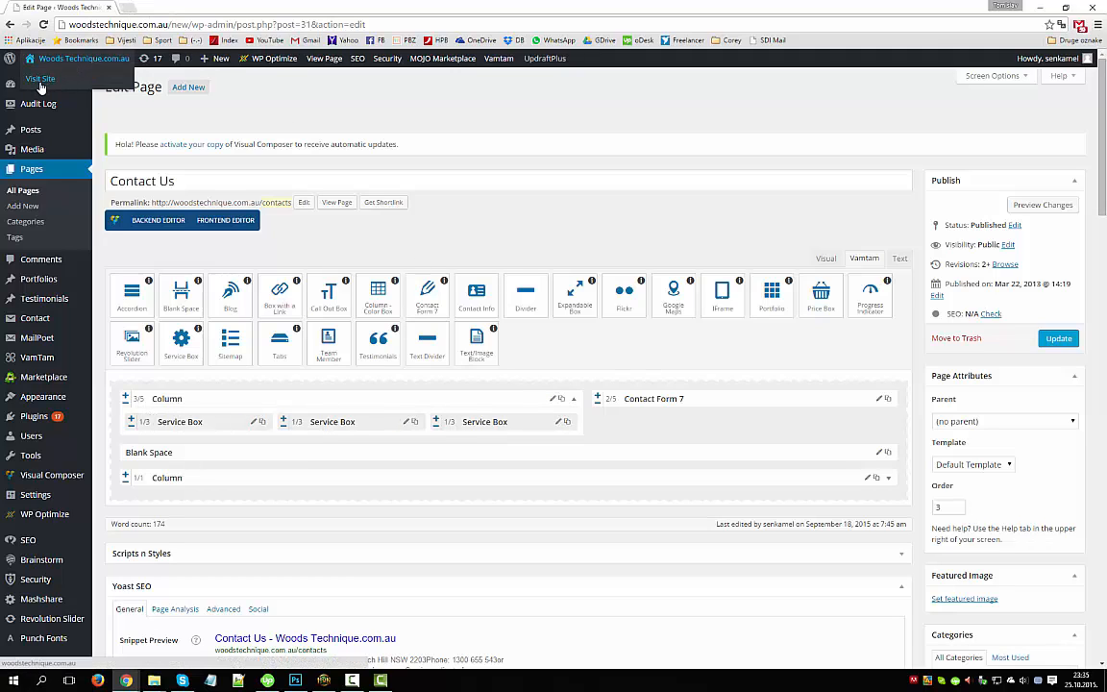
middle_click(38, 80)
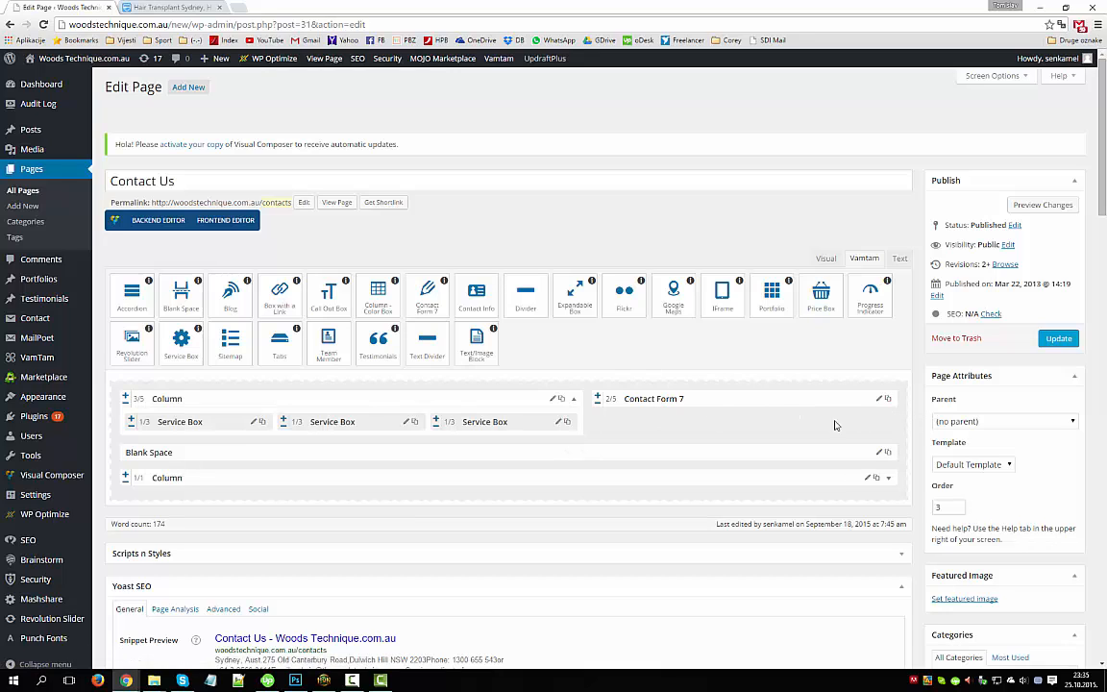
click(185, 6)
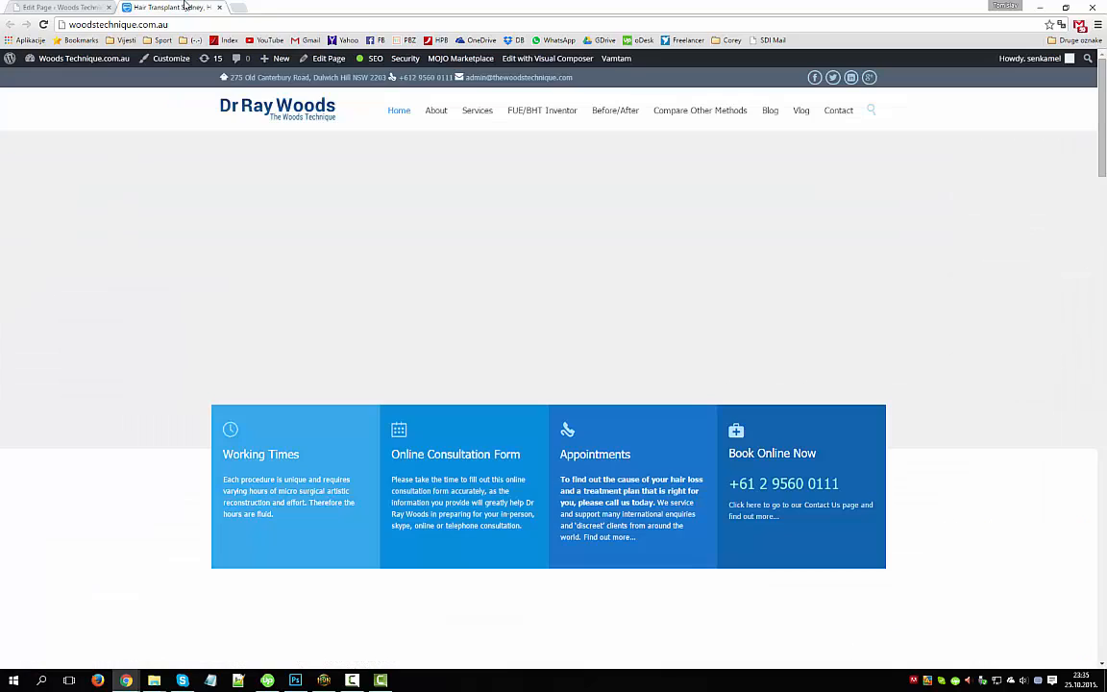
scroll(675, 363, down, 3)
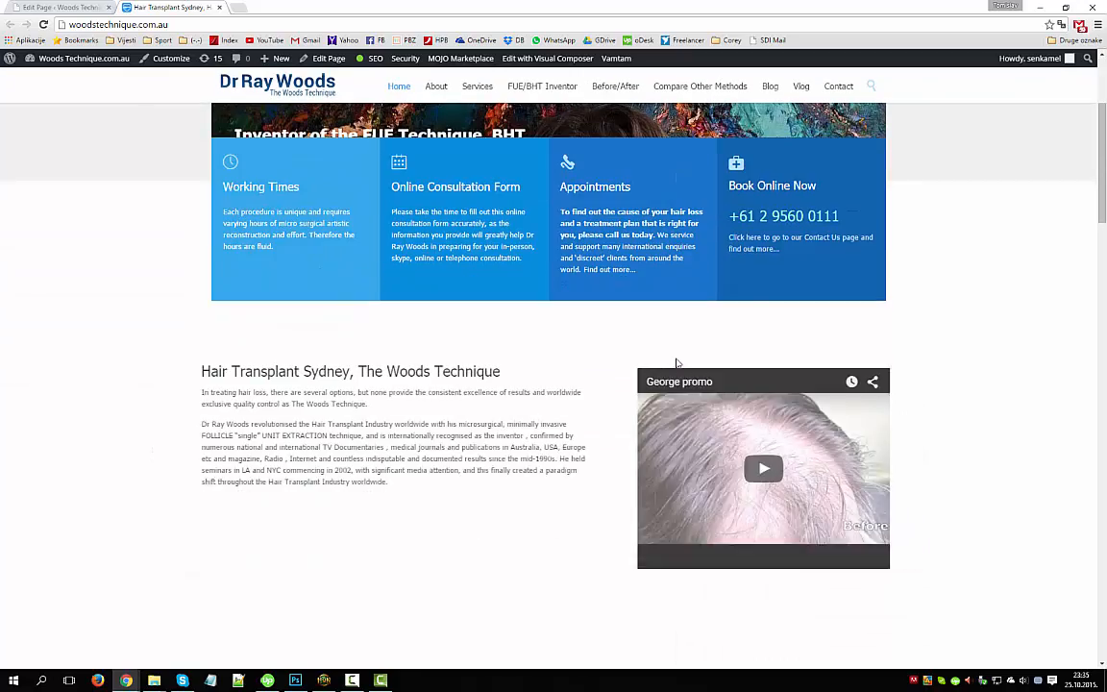
scroll(677, 363, down, 2)
scroll(683, 365, up, 5)
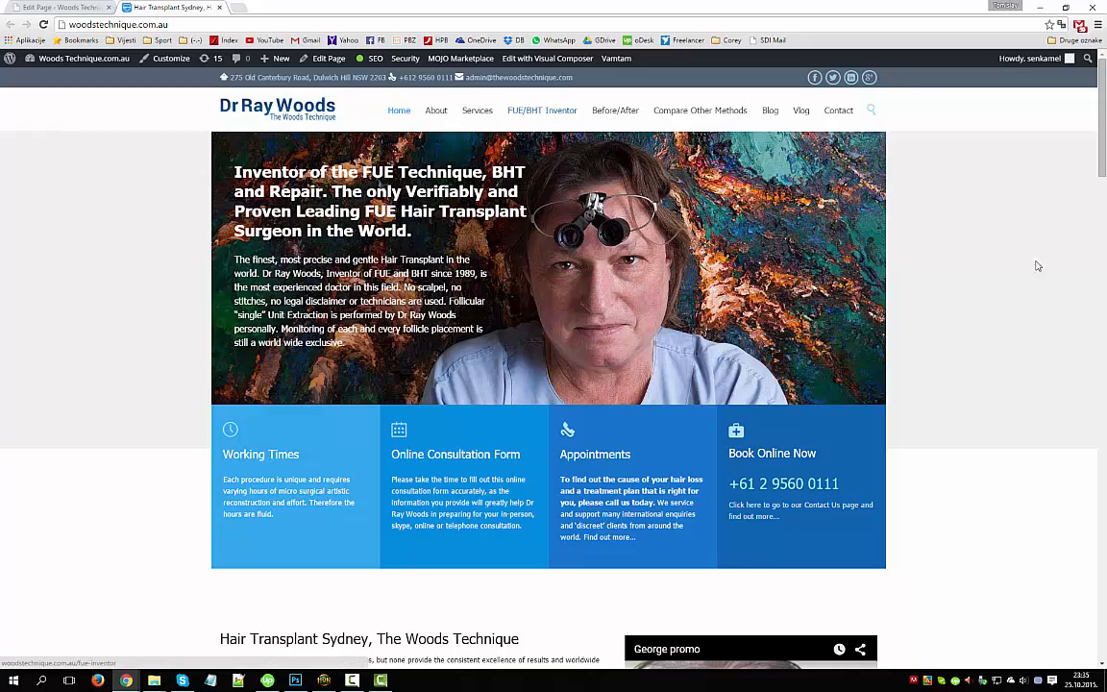
mouse_move(1103, 144)
mouse_down()
mouse_move(1082, 447)
mouse_move(1083, 588)
mouse_move(1102, 646)
mouse_move(1100, 144)
mouse_up()
click(58, 7)
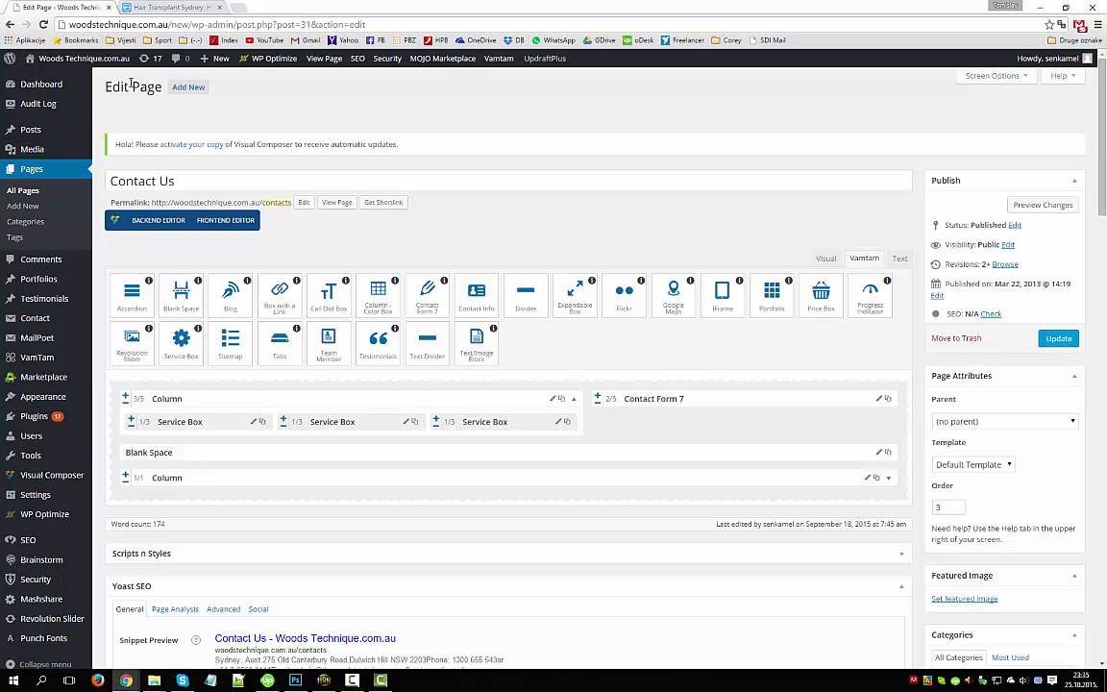
click(149, 7)
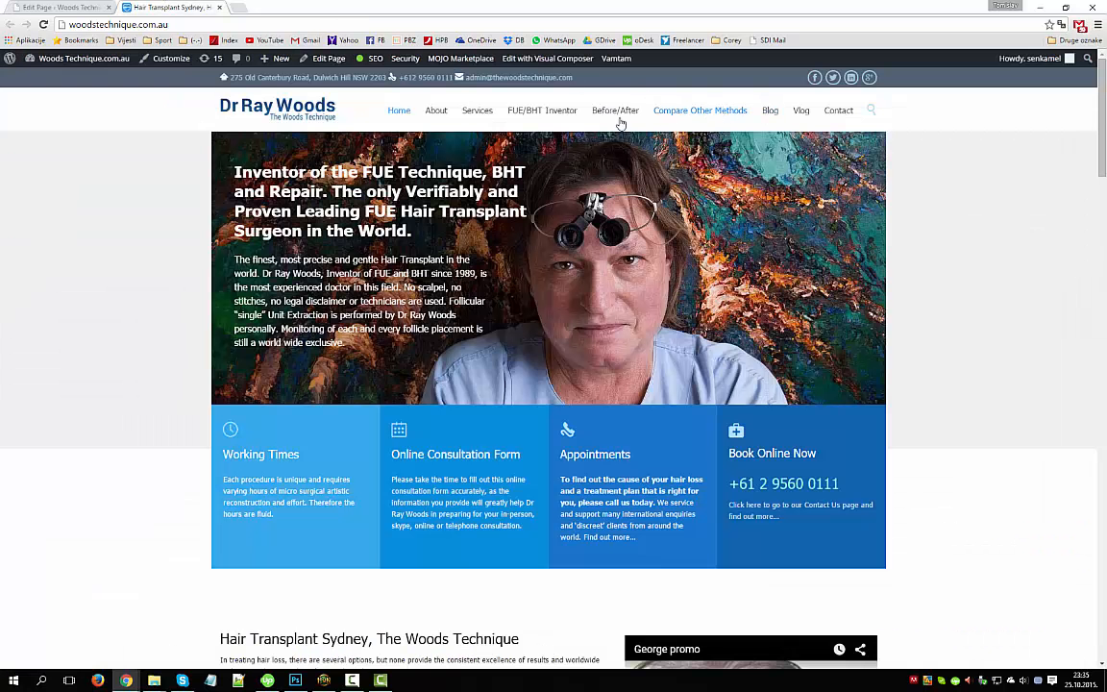